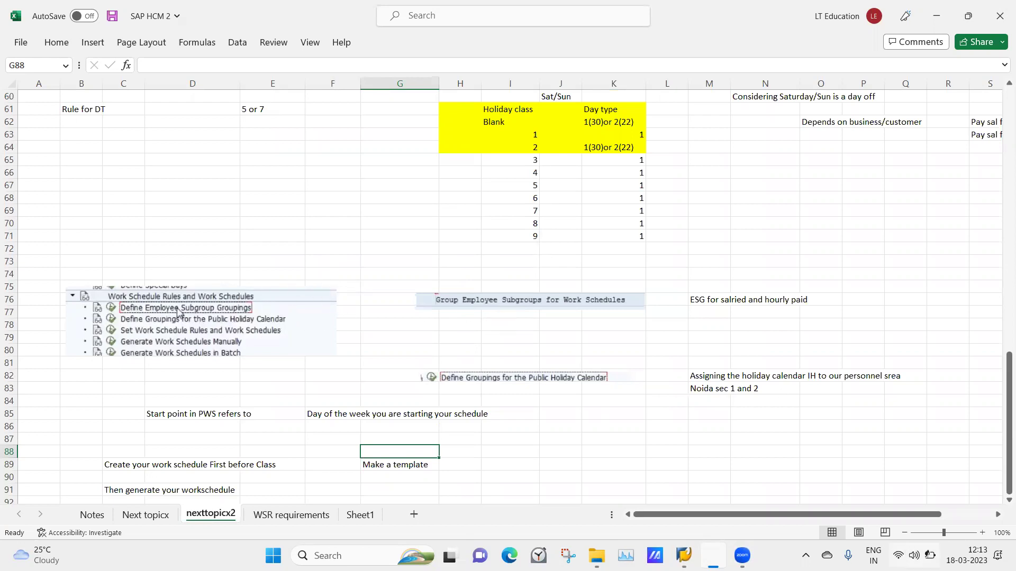
pyautogui.click(915, 554)
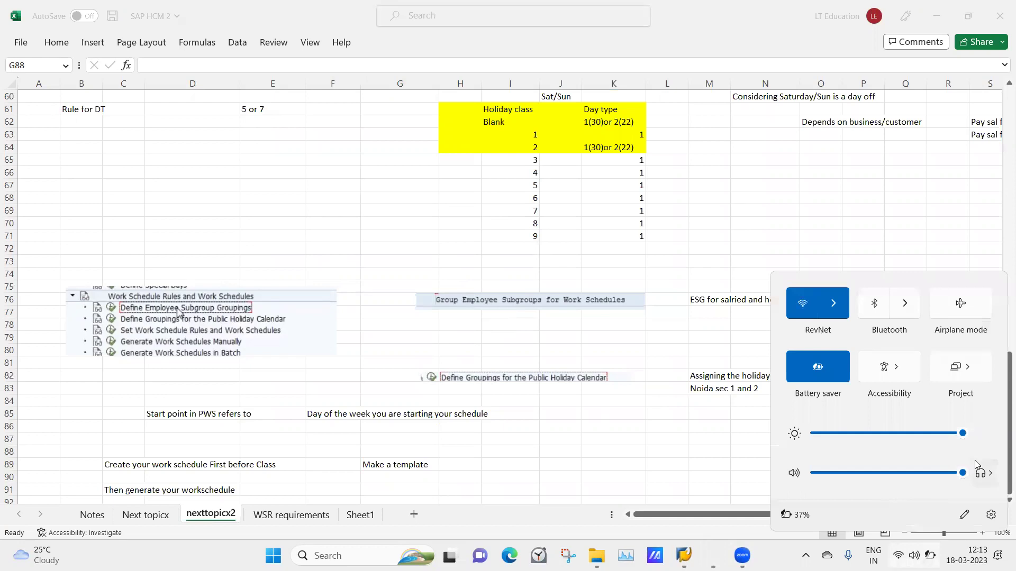
pyautogui.click(866, 161)
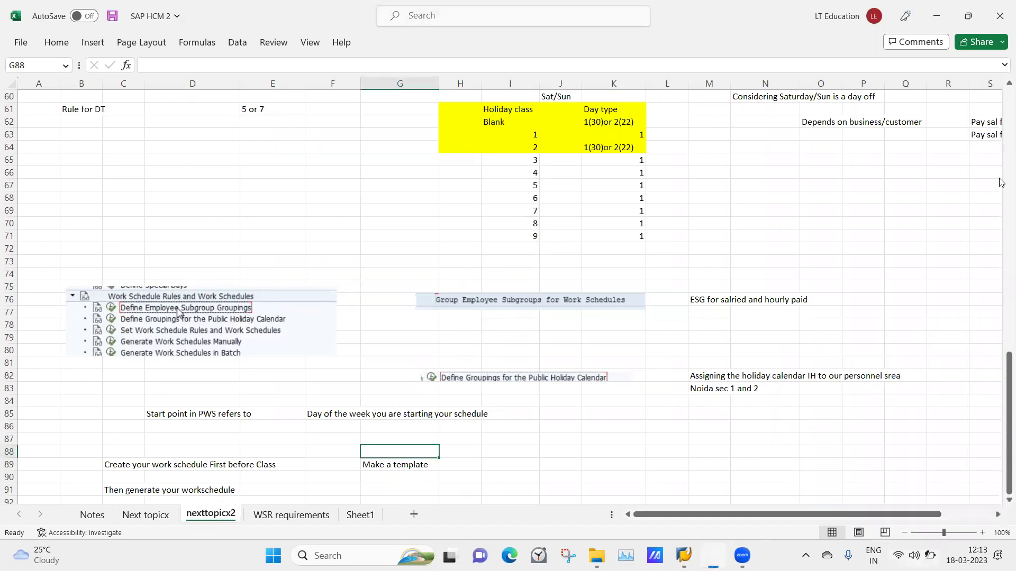
# Step: Review the nexttopicx2 sheet's notes on work schedules, groupings, breaks, holiday classes and day types
pyautogui.scroll(11, 1001, 183)
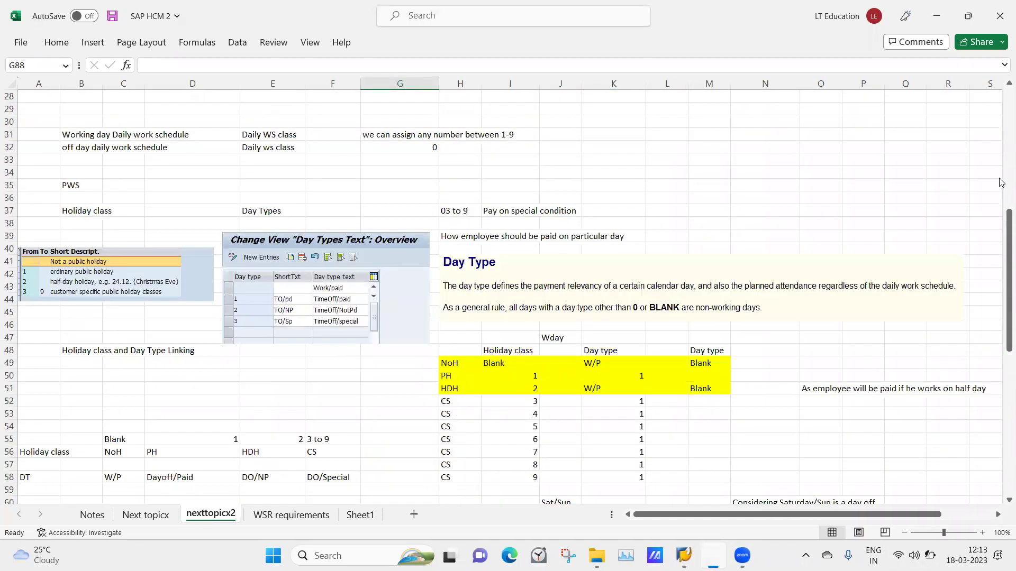
pyautogui.moveTo(1001, 227); pyautogui.dragTo(1001, 392)
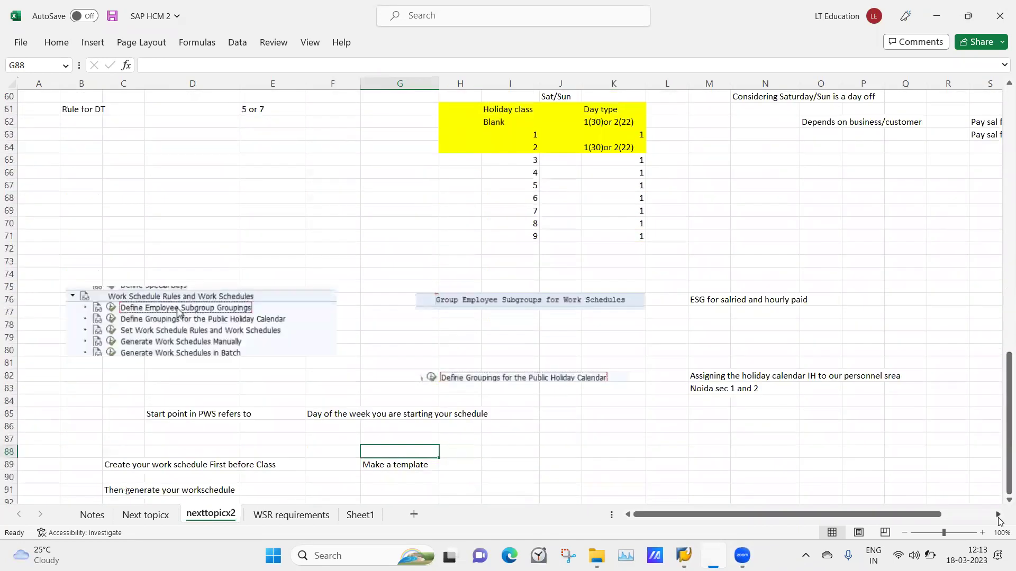
pyautogui.scroll(-1, 1001, 504)
pyautogui.scroll(-5, 1001, 504)
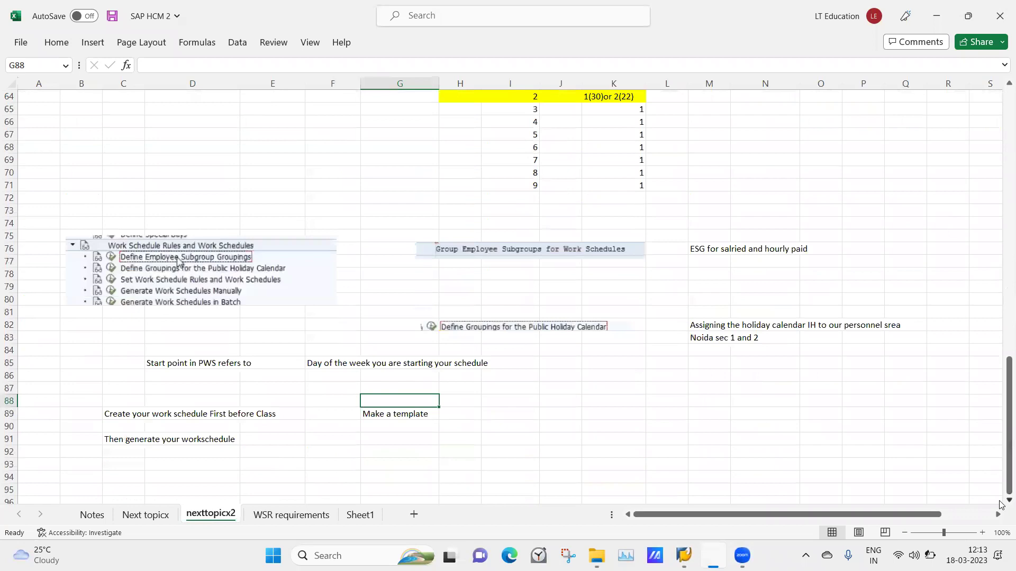
pyautogui.moveTo(1001, 419); pyautogui.dragTo(938, 119)
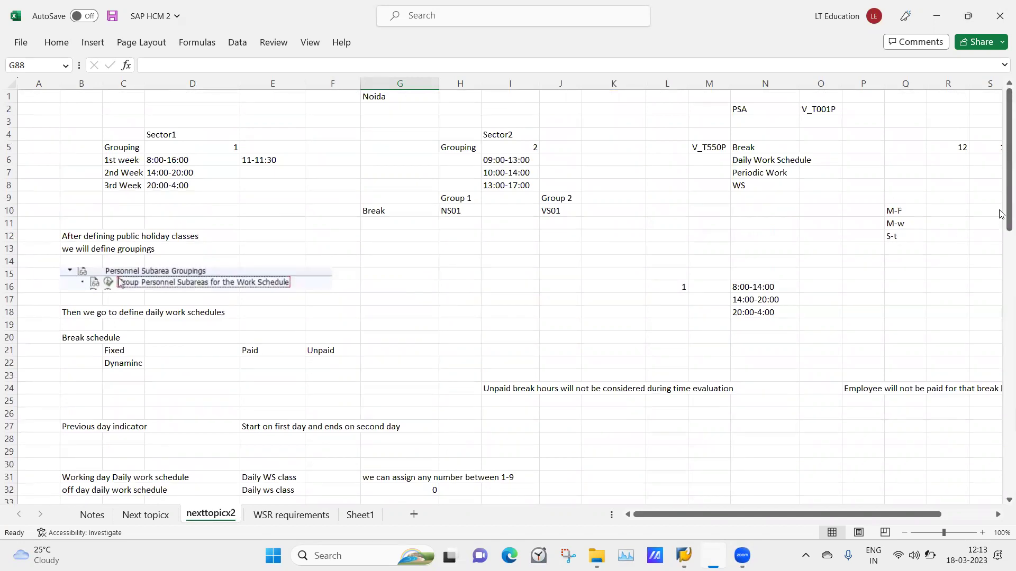
pyautogui.moveTo(1001, 217); pyautogui.dragTo(1001, 271)
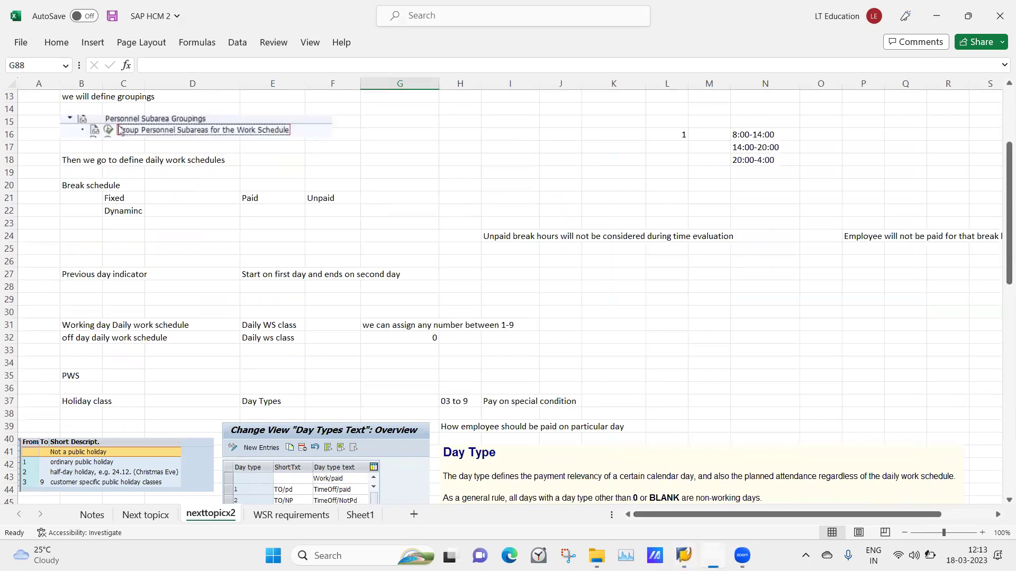
# Step: Switch to SAP Logon, open the ECC EHP8 connection and log on with the user ID and account password
pyautogui.click(684, 555)
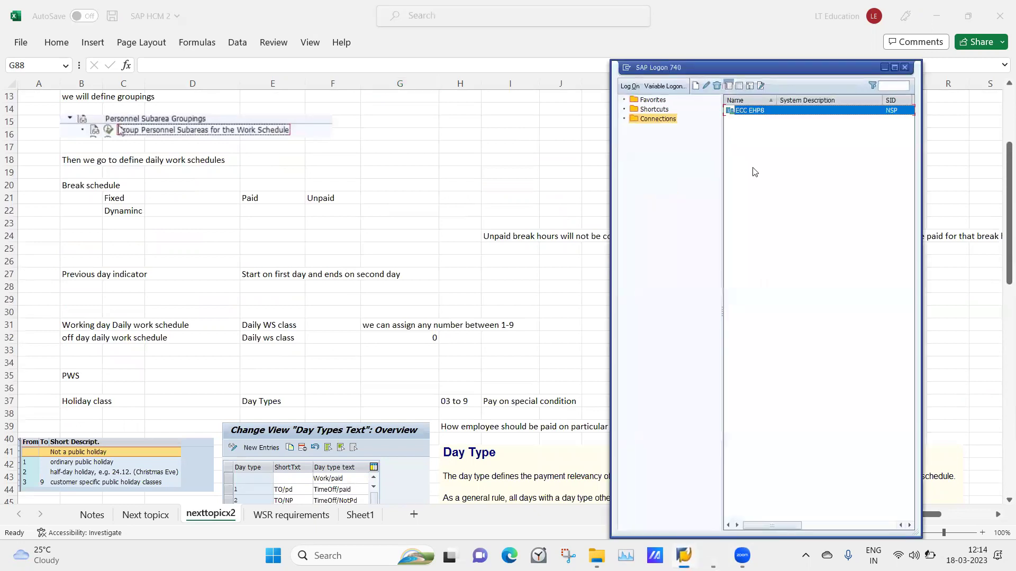
pyautogui.click(753, 113)
pyautogui.doubleClick(753, 113)
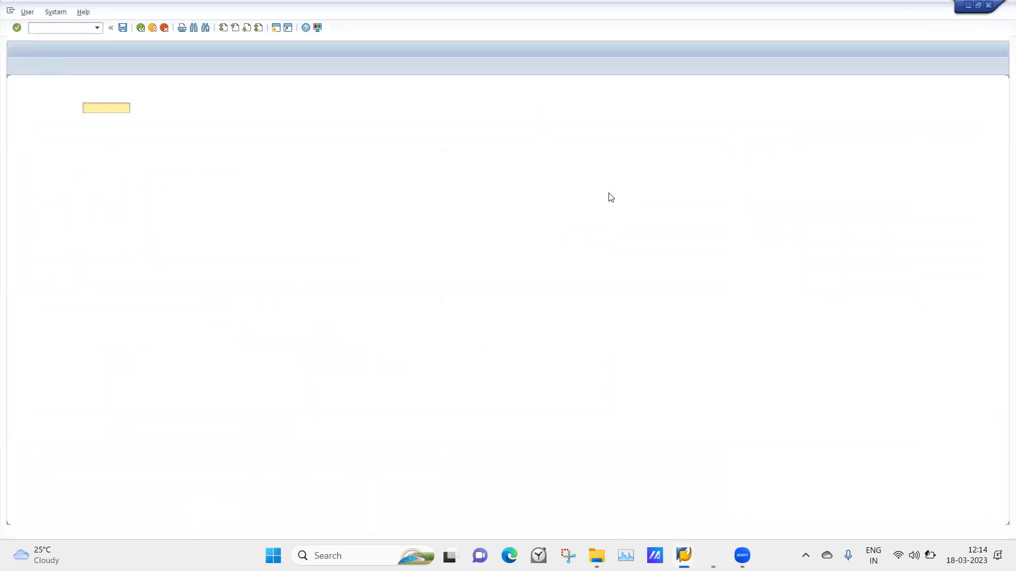
pyautogui.write('hv')
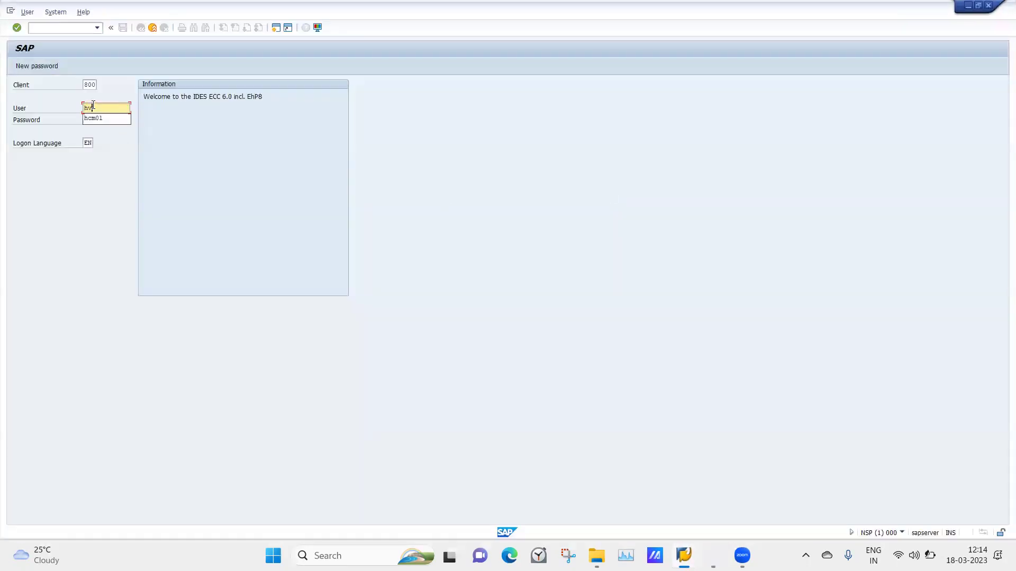
pyautogui.press('BackSpace')
pyautogui.write('cm01')
pyautogui.click(85, 119)
pyautogui.press('Return')
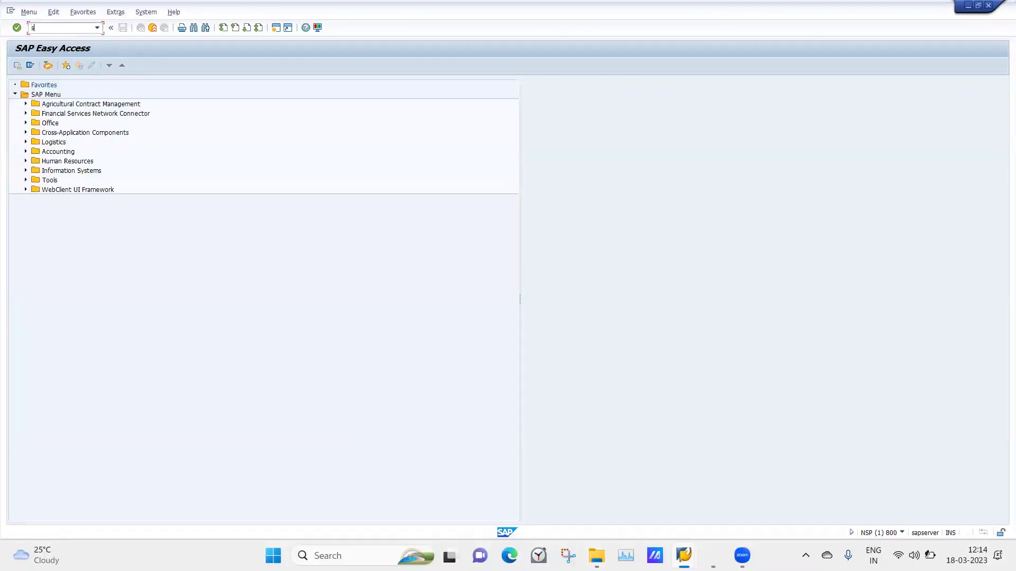
# Step: Open the SAP Customizing Implementation Guide and expand Work Schedules under Time Management
pyautogui.press('Return')
pyautogui.click(58, 67)
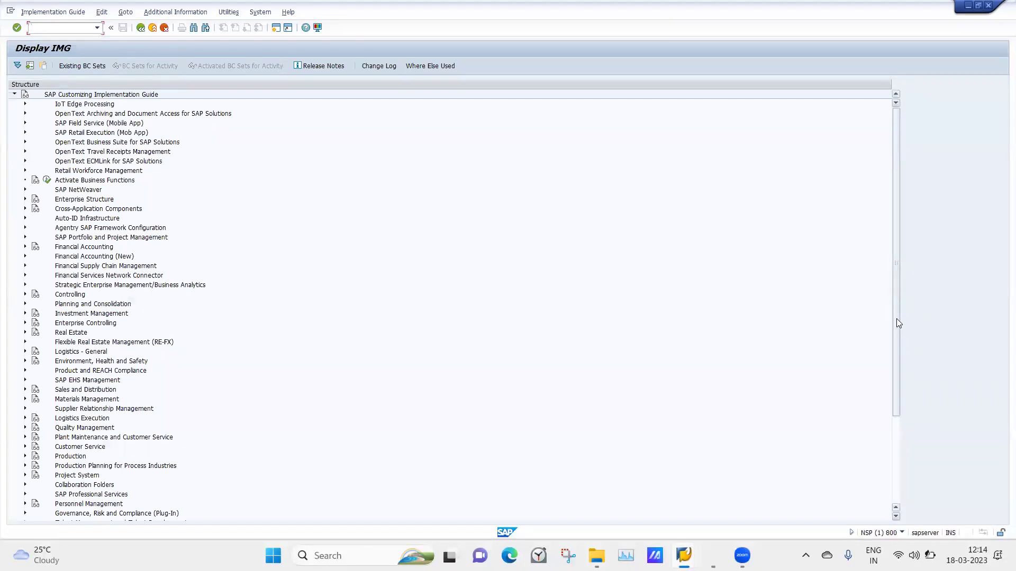
pyautogui.moveTo(896, 318); pyautogui.dragTo(909, 446)
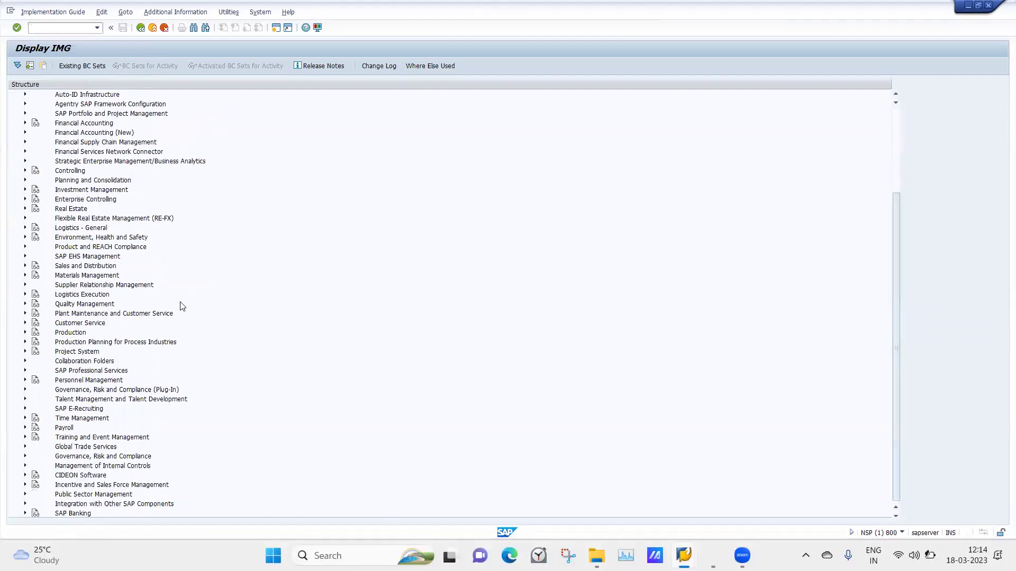
pyautogui.click(25, 419)
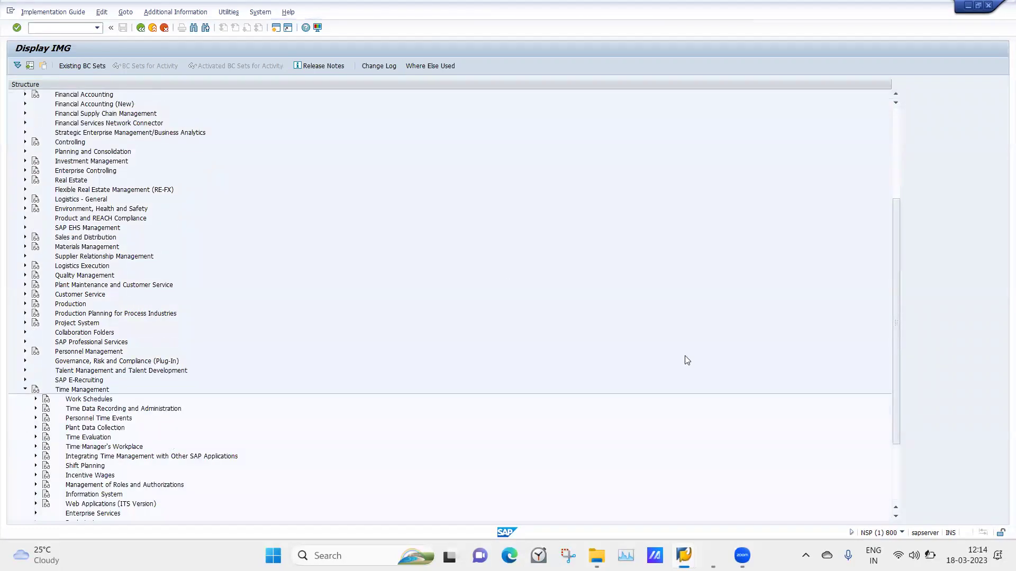
pyautogui.moveTo(895, 323); pyautogui.dragTo(901, 407)
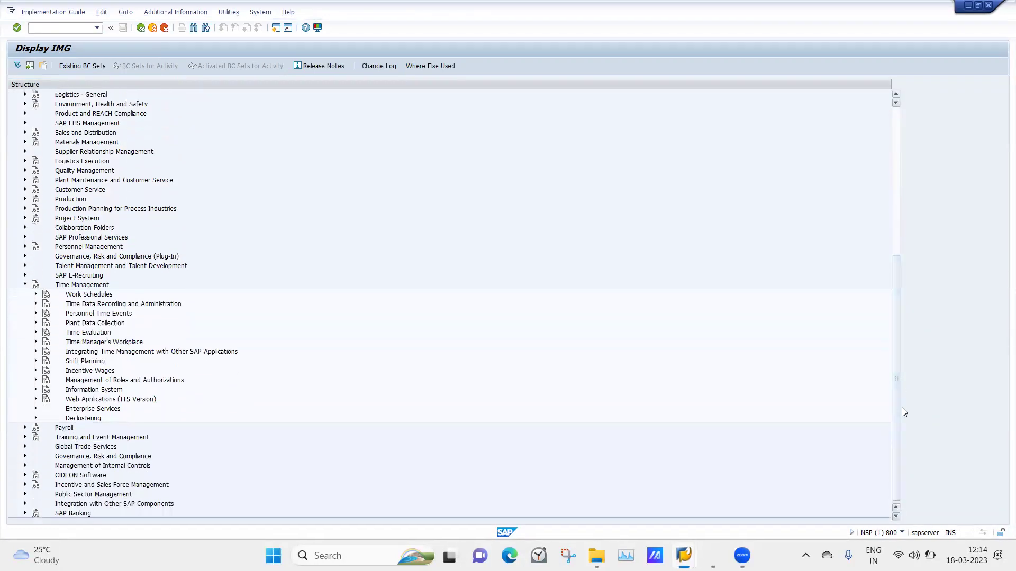
pyautogui.click(35, 295)
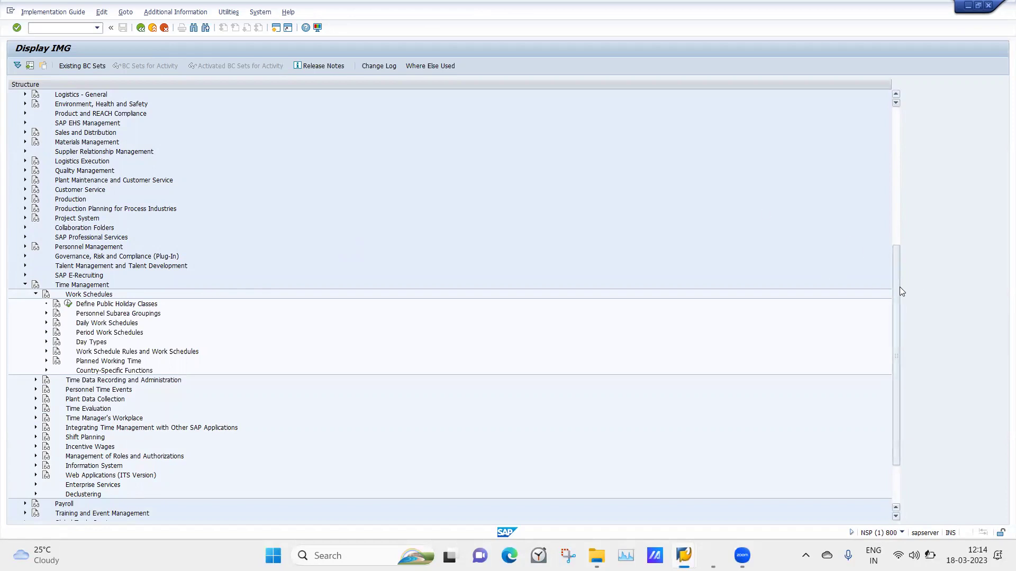
pyautogui.moveTo(898, 287); pyautogui.dragTo(897, 317)
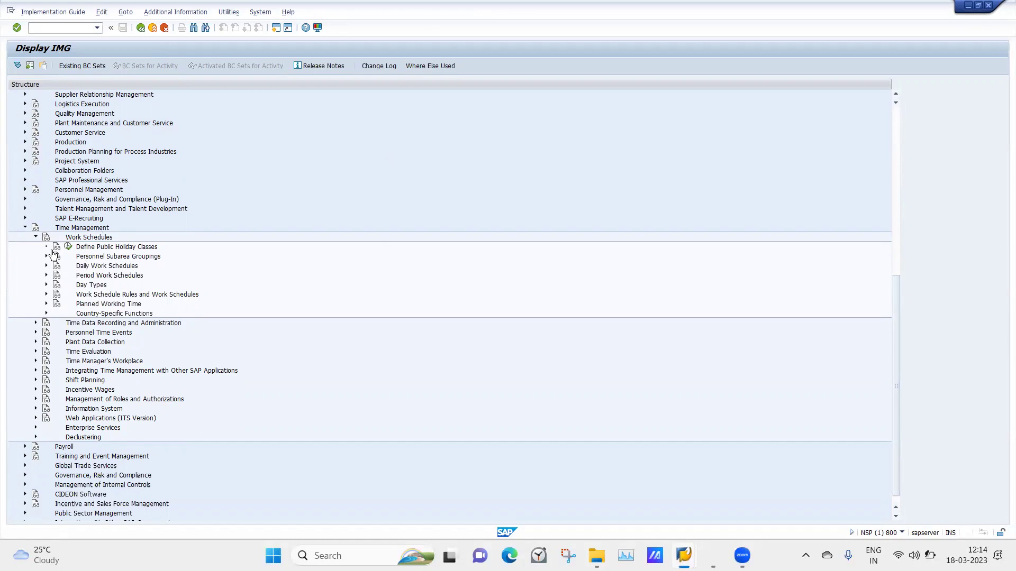
# Step: Expand the Daily Work Schedules, Period Work Schedules and Day Types nodes under Work Schedules
pyautogui.click(46, 266)
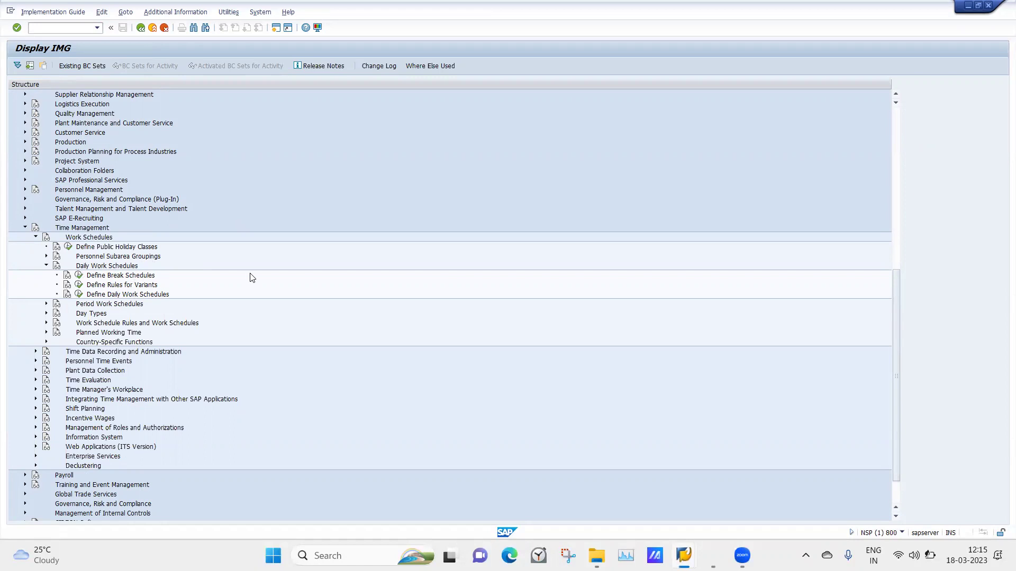
pyautogui.click(46, 305)
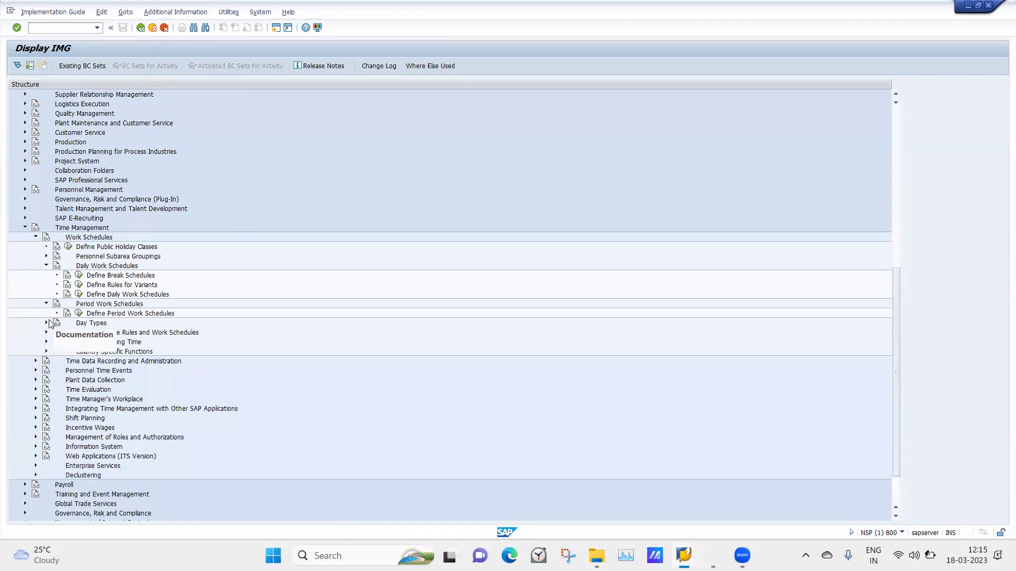
pyautogui.click(46, 323)
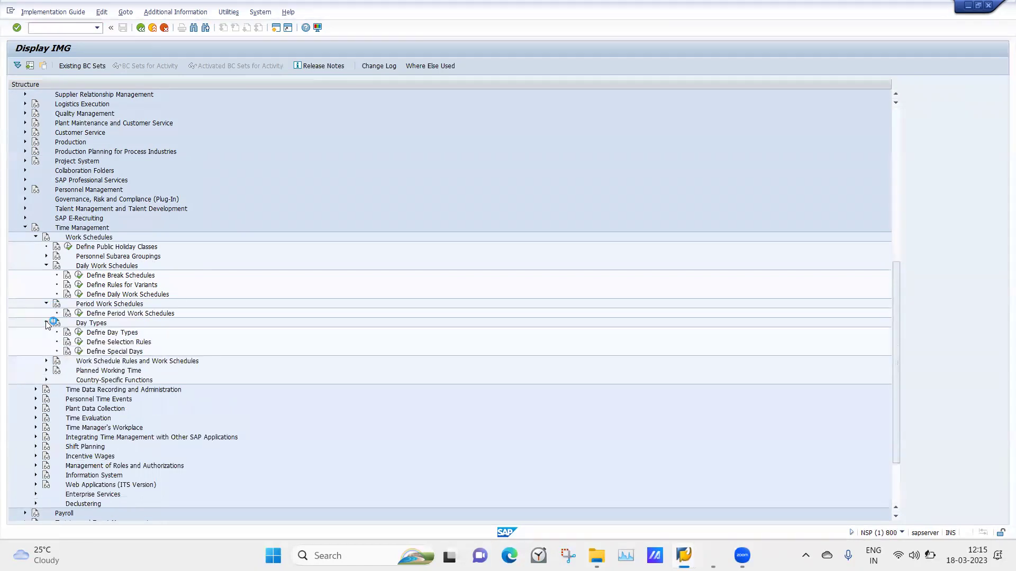
# Step: Examine the Define Selection Rules table and the Define Day Types entries, including the Work/paid row, and return to the implementation guide
pyautogui.click(79, 342)
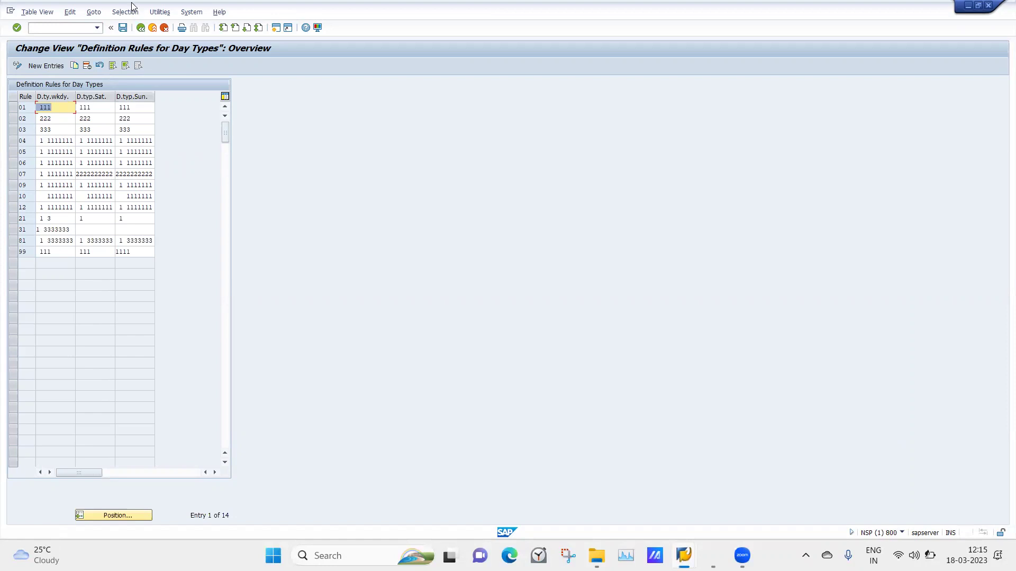
pyautogui.click(140, 28)
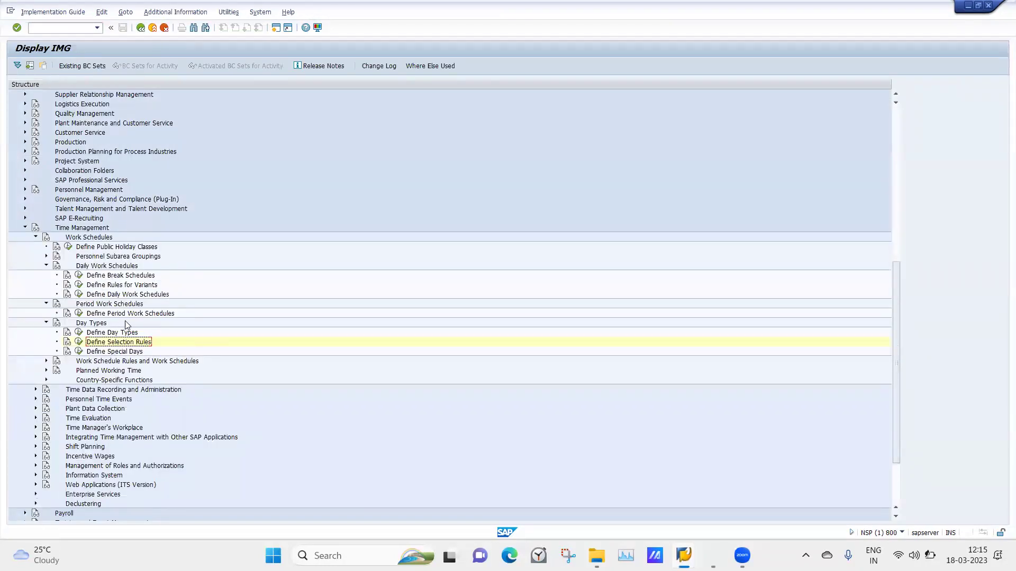
pyautogui.click(79, 333)
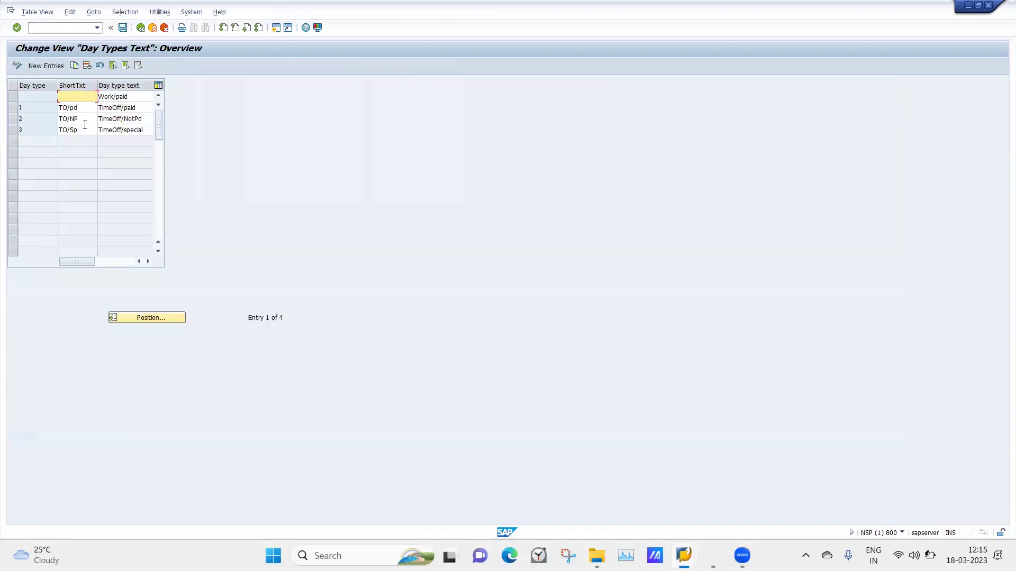
pyautogui.click(142, 98)
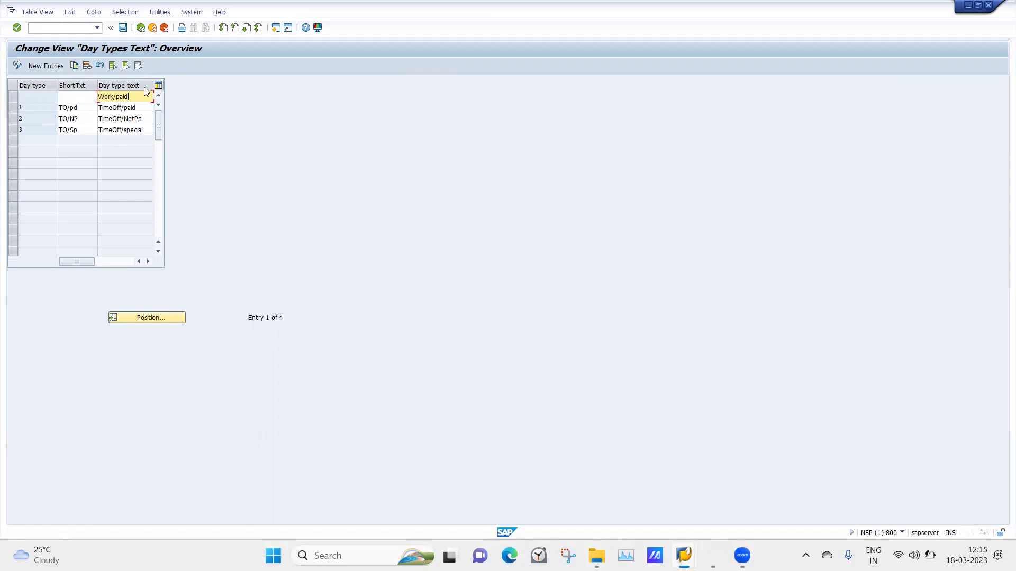
pyautogui.click(15, 100)
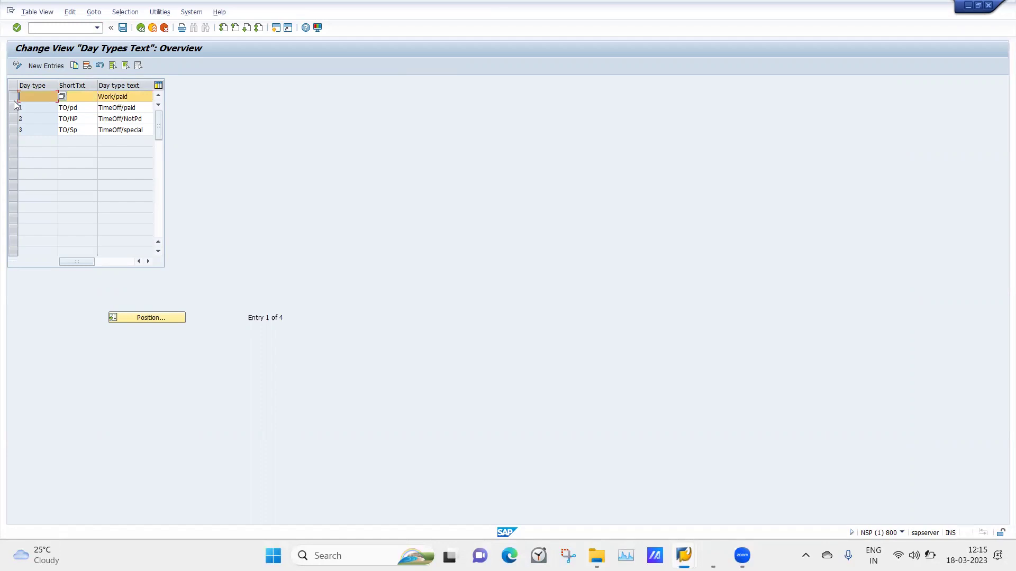
pyautogui.click(143, 94)
pyautogui.click(13, 95)
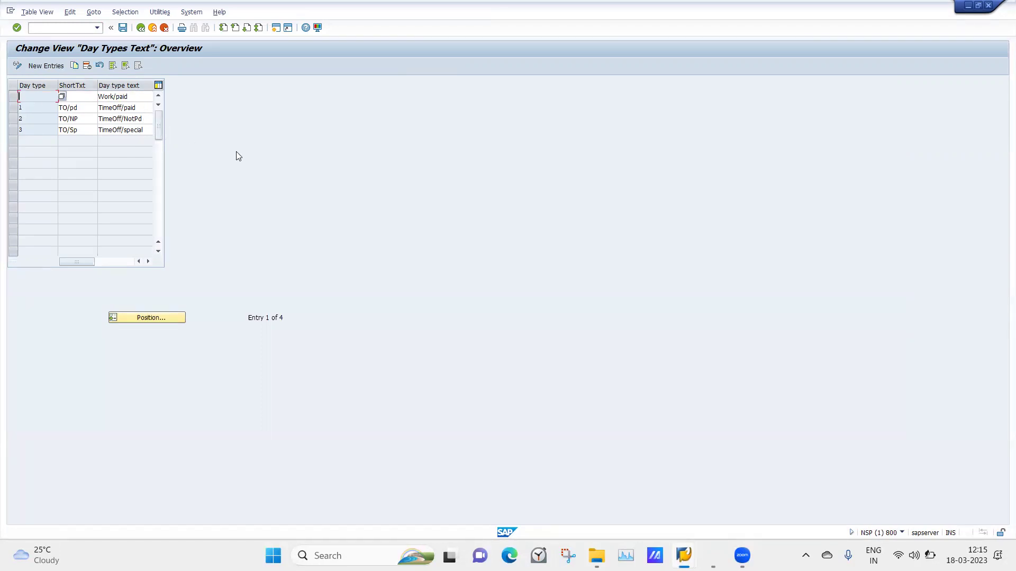
pyautogui.click(141, 29)
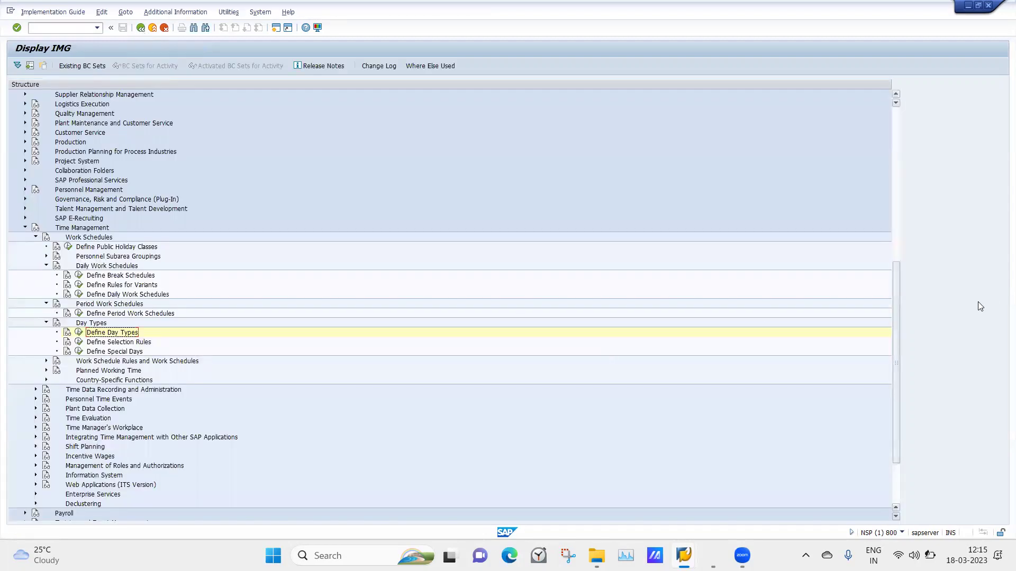
# Step: Expand Work Schedule Rules and Work Schedules and check the public holiday calendar groupings and period work schedule activities
pyautogui.click(46, 362)
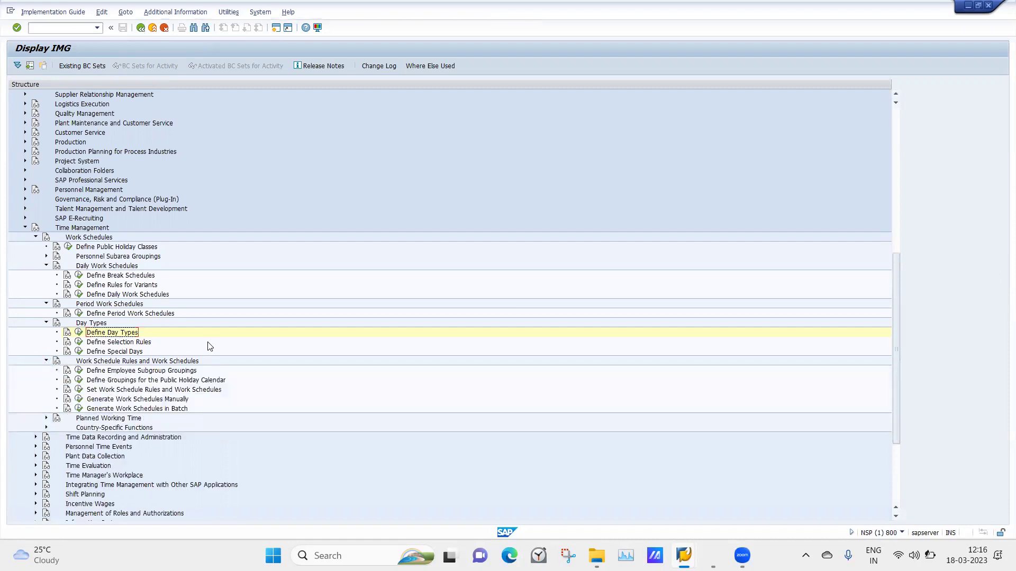
pyautogui.moveTo(893, 516); pyautogui.dragTo(895, 521)
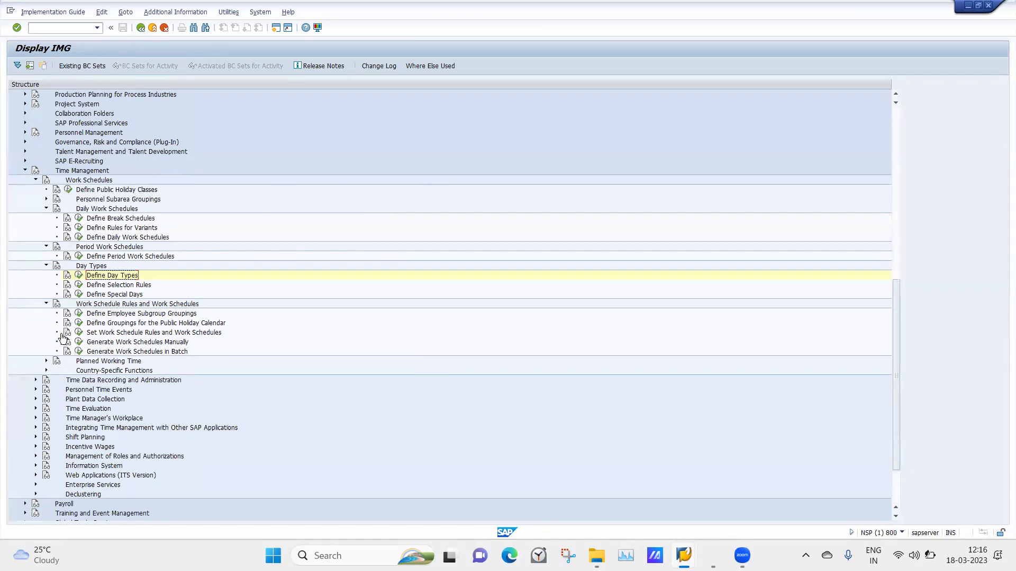
pyautogui.click(79, 322)
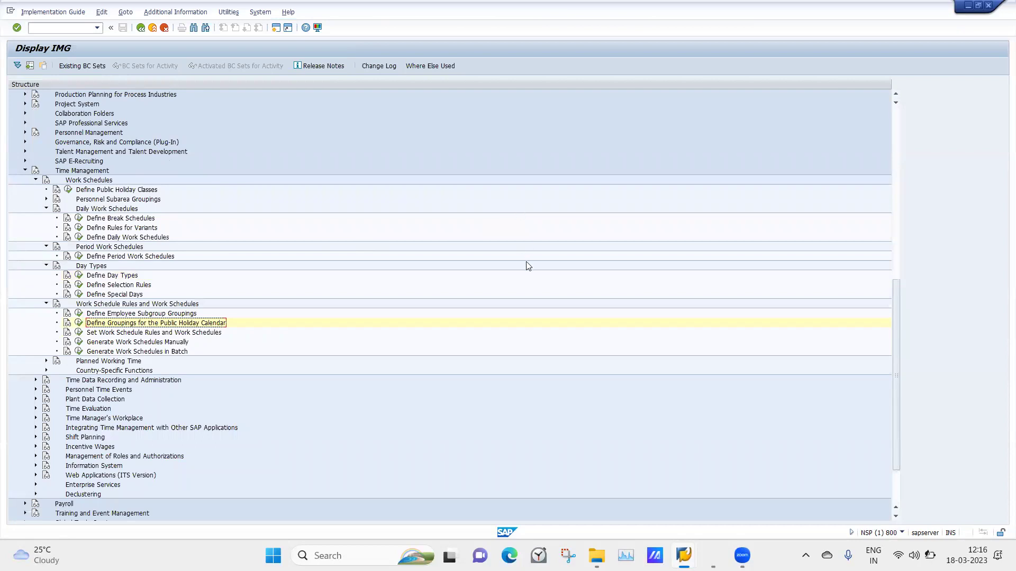
pyautogui.click(79, 257)
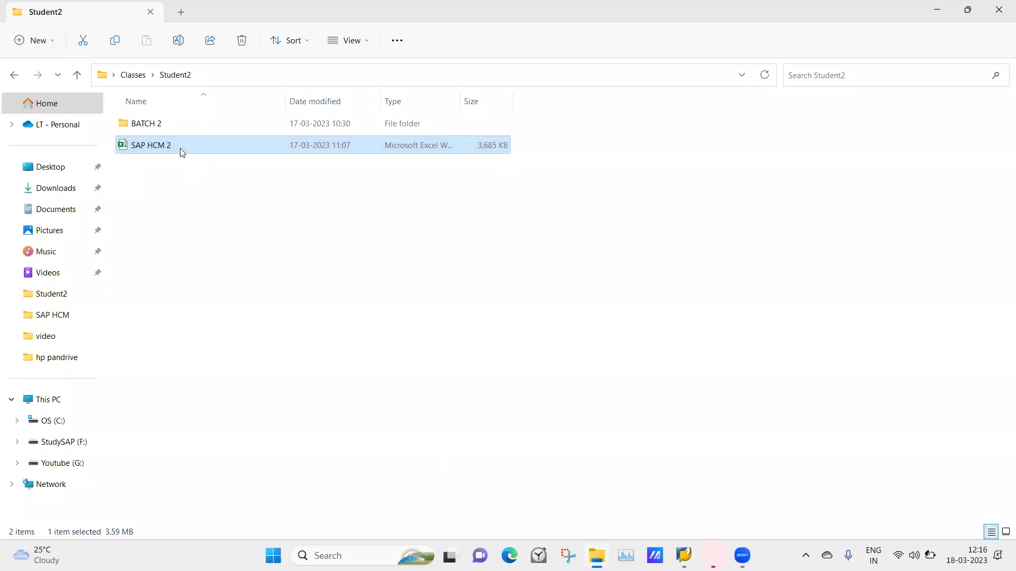
# Step: Switch back to the SAP HCM 2 workbook in Excel and open the WSR requirements sheet
pyautogui.click(378, 284)
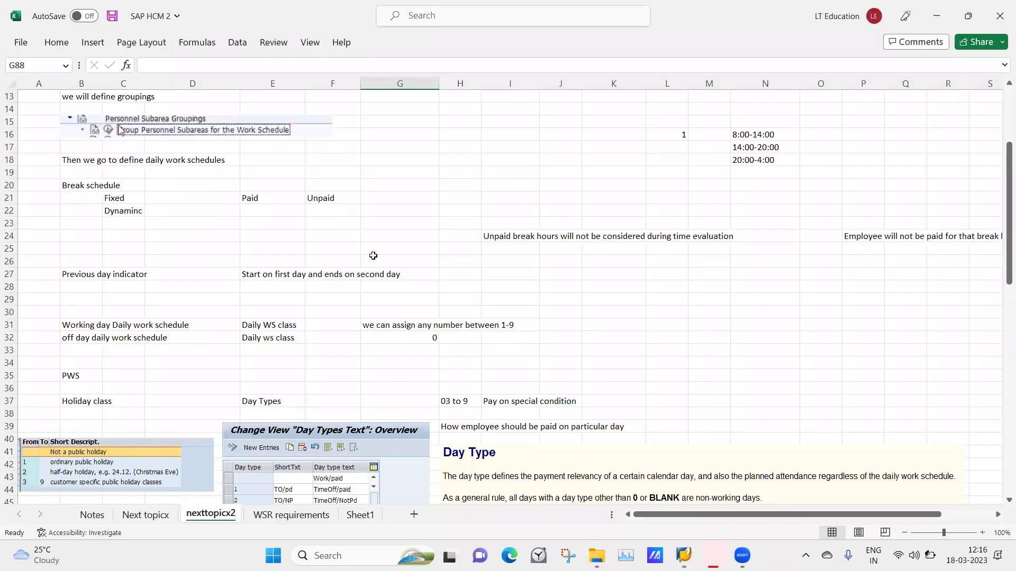
pyautogui.click(367, 224)
pyautogui.moveTo(1002, 195); pyautogui.dragTo(1001, 101)
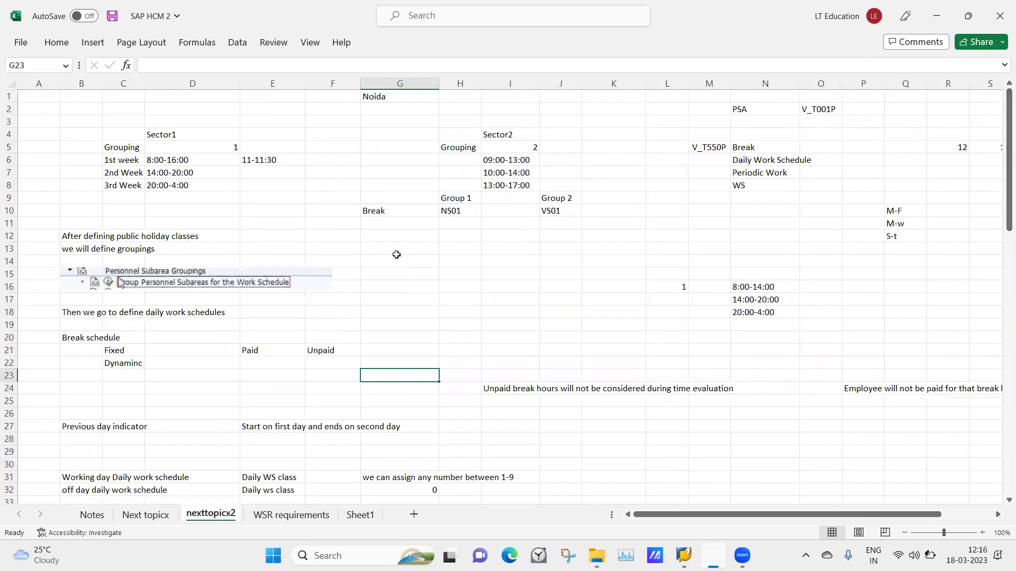
pyautogui.click(291, 515)
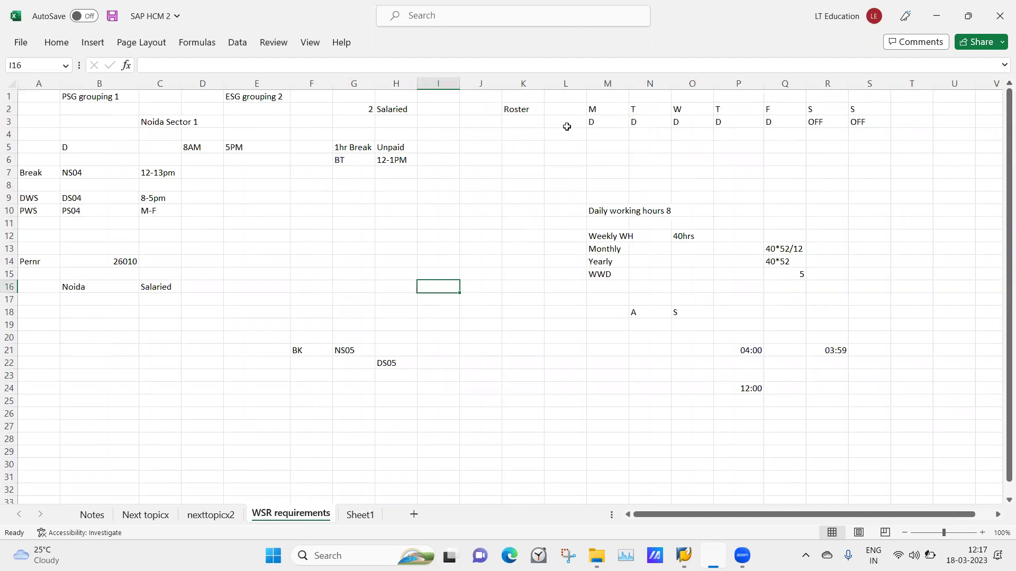
# Step: Go through the roster's weekday cells in row 2, starting from Monday
pyautogui.click(606, 106)
pyautogui.press('Right')
pyautogui.press('Right')
pyautogui.press('Right')
pyautogui.press('Right')
pyautogui.press('Right')
pyautogui.press('Right')
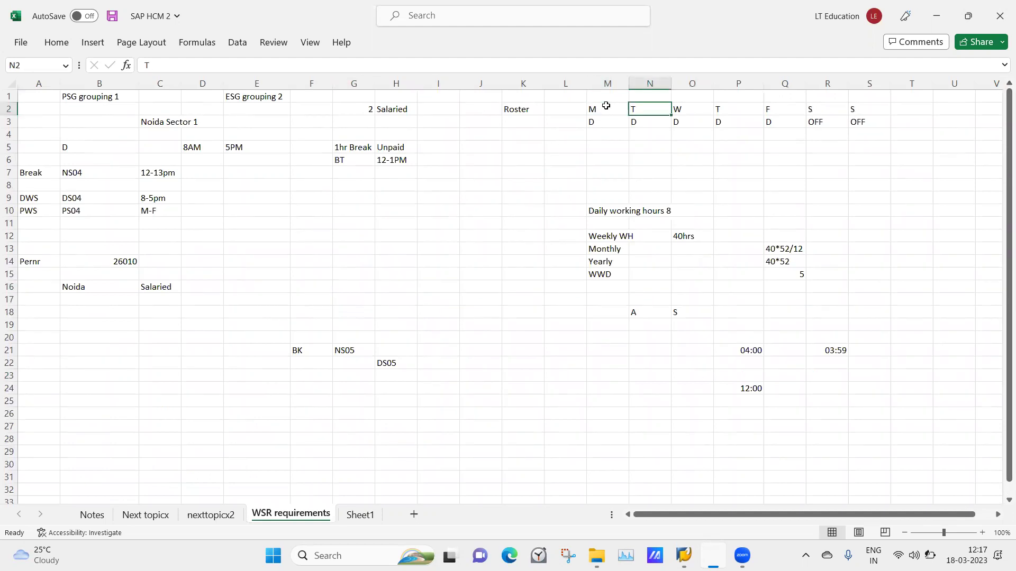
# Step: Go back along the roster's weekday cells in row 2 to the Monday column
pyautogui.press('Left')
pyautogui.press('Left')
pyautogui.press('Left')
pyautogui.press('Left')
pyautogui.press('Left')
pyautogui.press('Left')
pyautogui.press('Left')
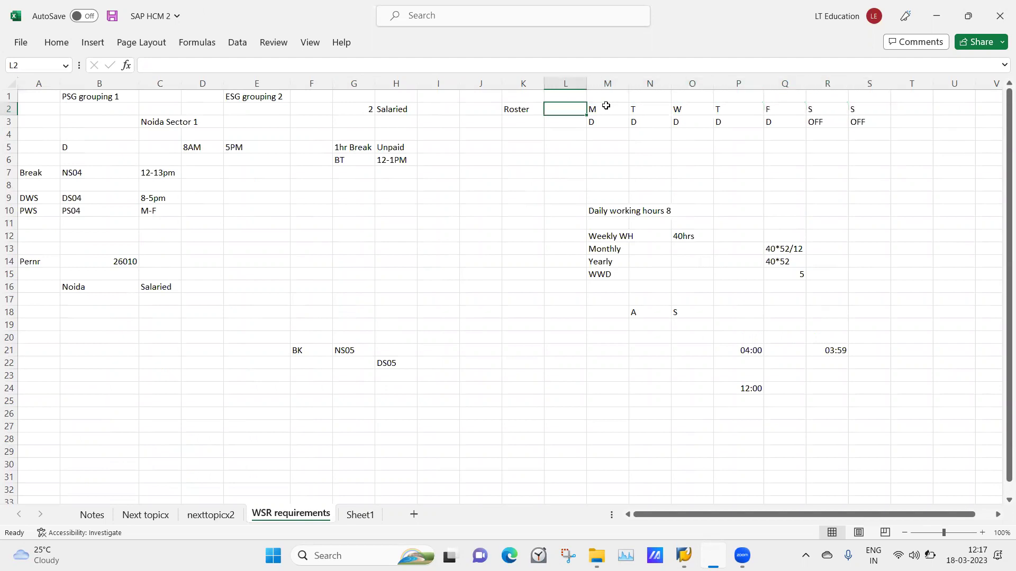
pyautogui.press('Right')
# Step: Go through the roster's daily shift cells in row 3 from Monday to Sunday, twice
pyautogui.click(604, 123)
pyautogui.press('Right')
pyautogui.press('Right')
pyautogui.press('Right')
pyautogui.press('Right')
pyautogui.press('Right')
pyautogui.press('Right')
pyautogui.press('Right')
pyautogui.click(603, 123)
pyautogui.press('Right')
pyautogui.press('Right')
pyautogui.press('Right')
pyautogui.press('Right')
pyautogui.press('Right')
pyautogui.press('Right')
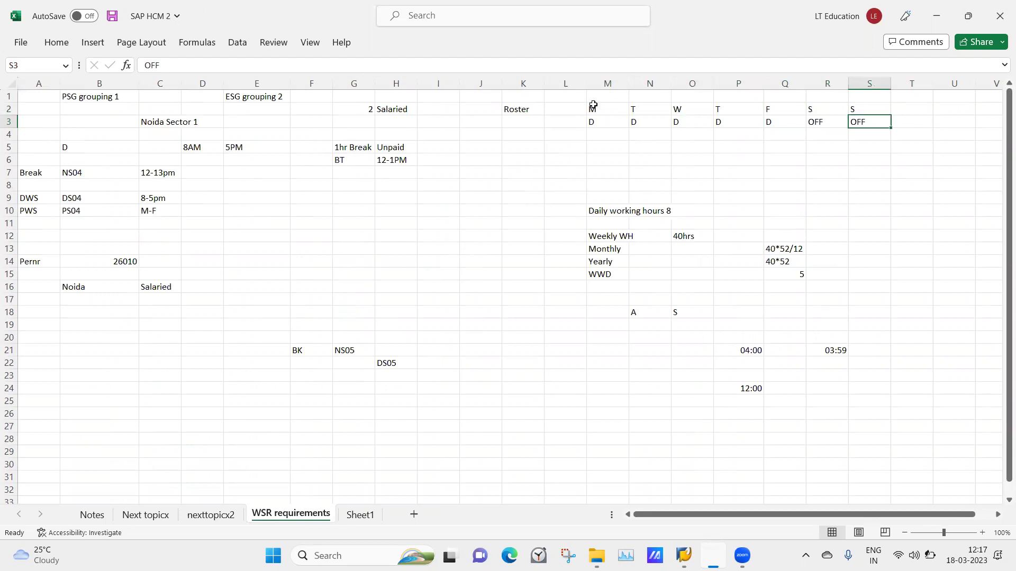
# Step: Enter the note DWS in cell M6 below the roster
pyautogui.click(619, 155)
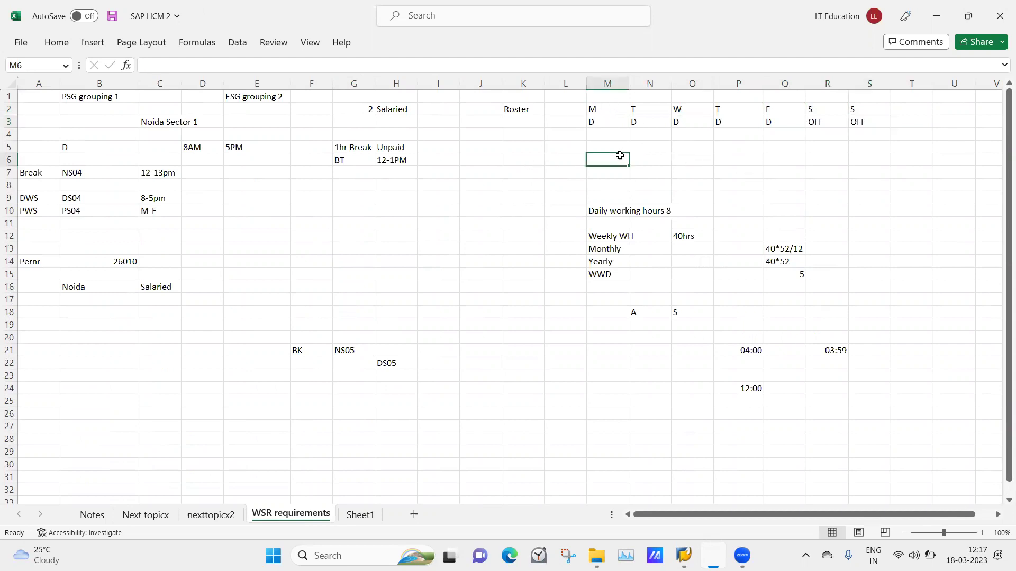
pyautogui.write('DW')
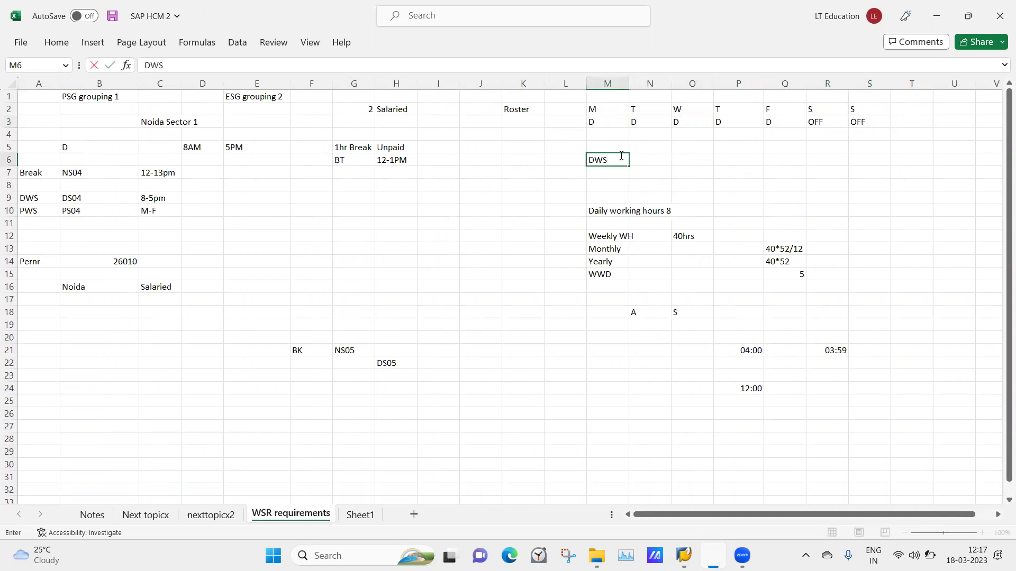
pyautogui.write('S')
pyautogui.click(522, 192)
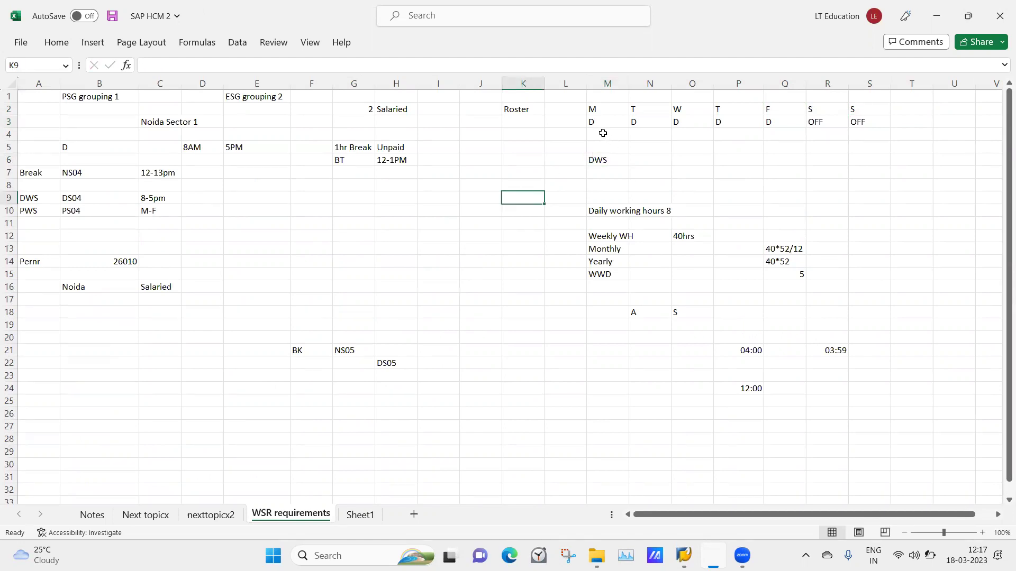
# Step: Check Monday's shift cell and the nexttopicx2 notes, and return to the WSR requirements sheet
pyautogui.click(597, 118)
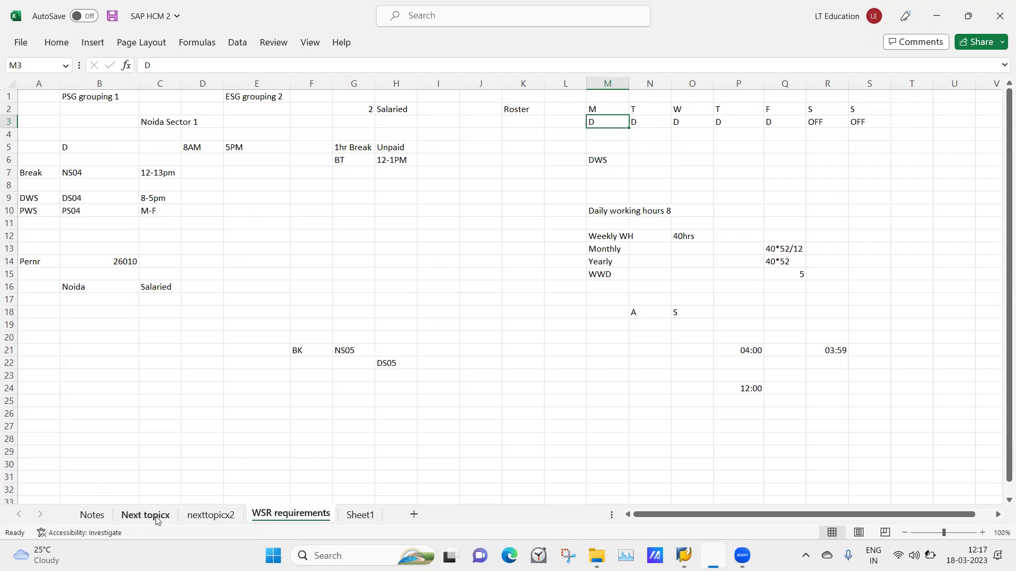
pyautogui.click(206, 517)
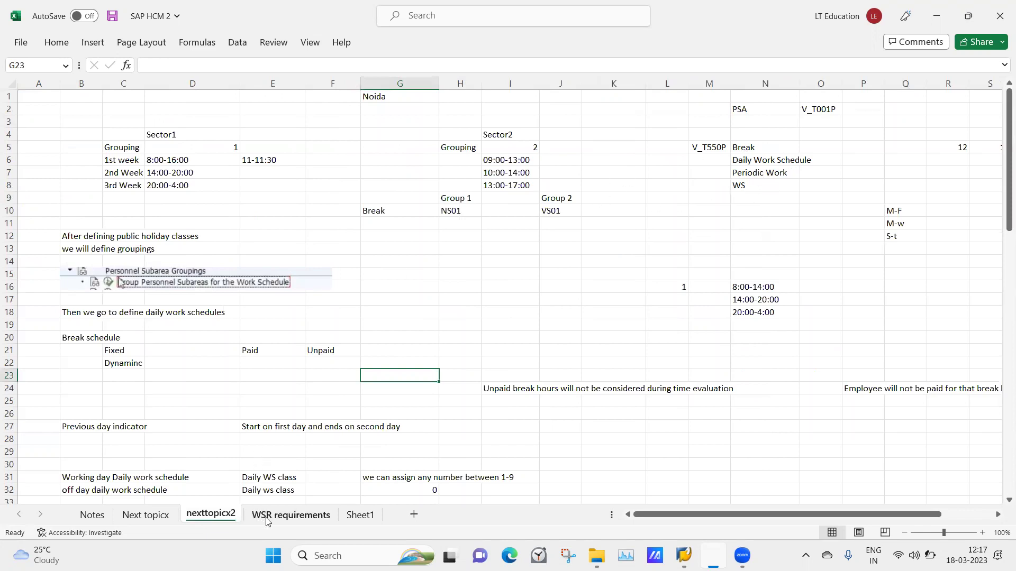
pyautogui.click(272, 520)
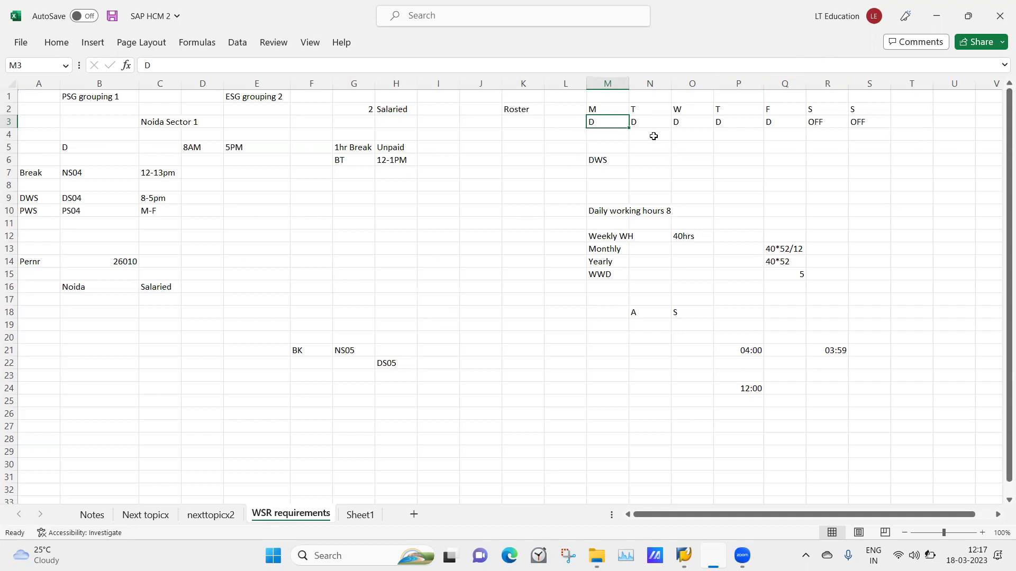
pyautogui.click(502, 186)
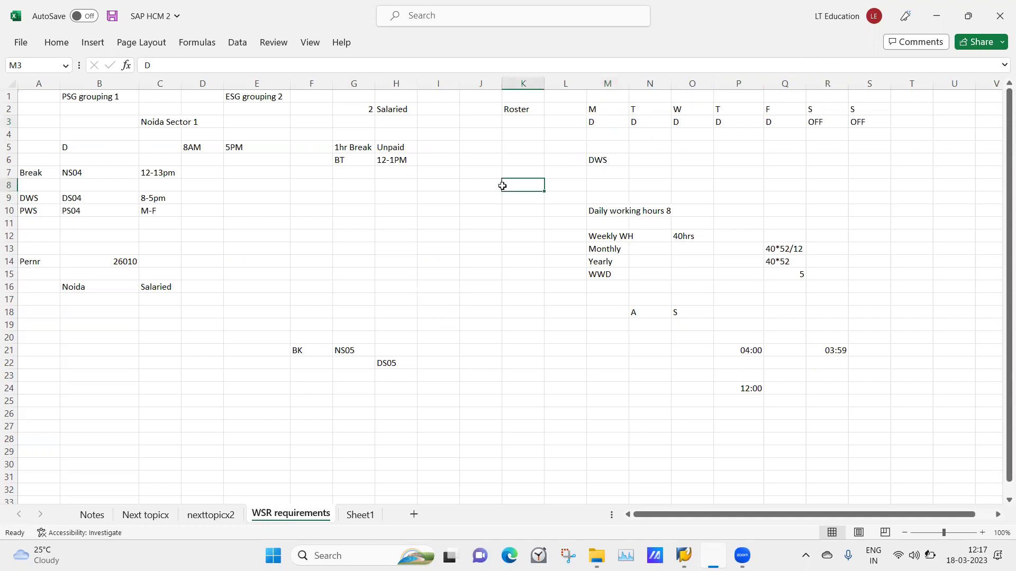
# Step: Switch to the Period Work Schedule overview in SAP and close the Student2 folder window
pyautogui.click(681, 553)
pyautogui.click(724, 465)
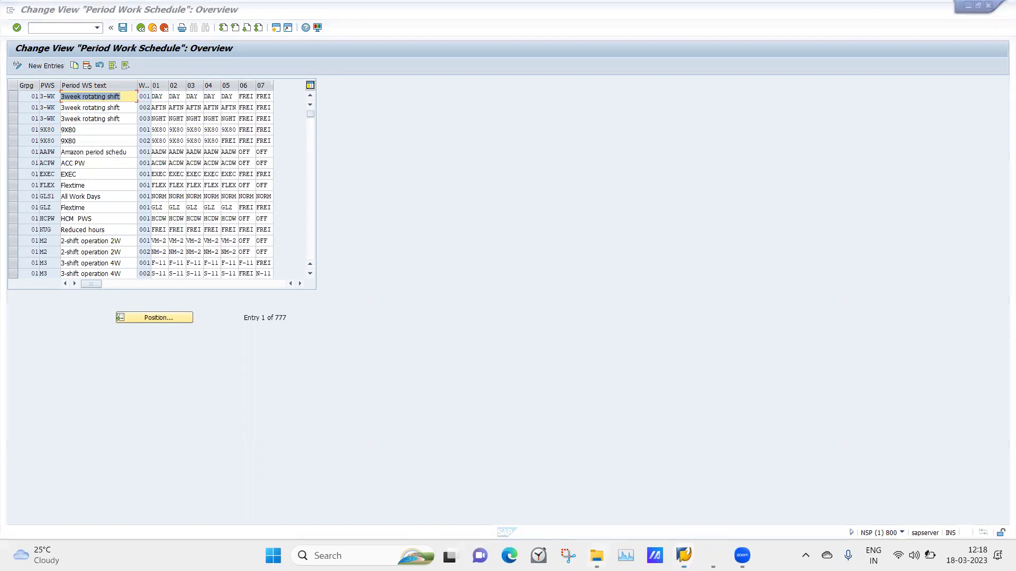
pyautogui.hotkey('alt', 'Tab')
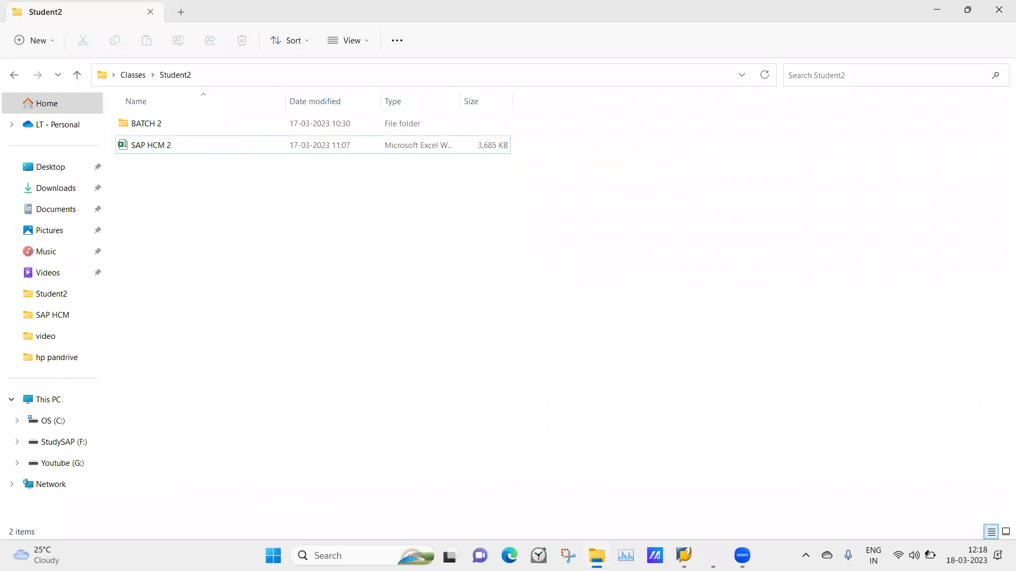
pyautogui.click(156, 14)
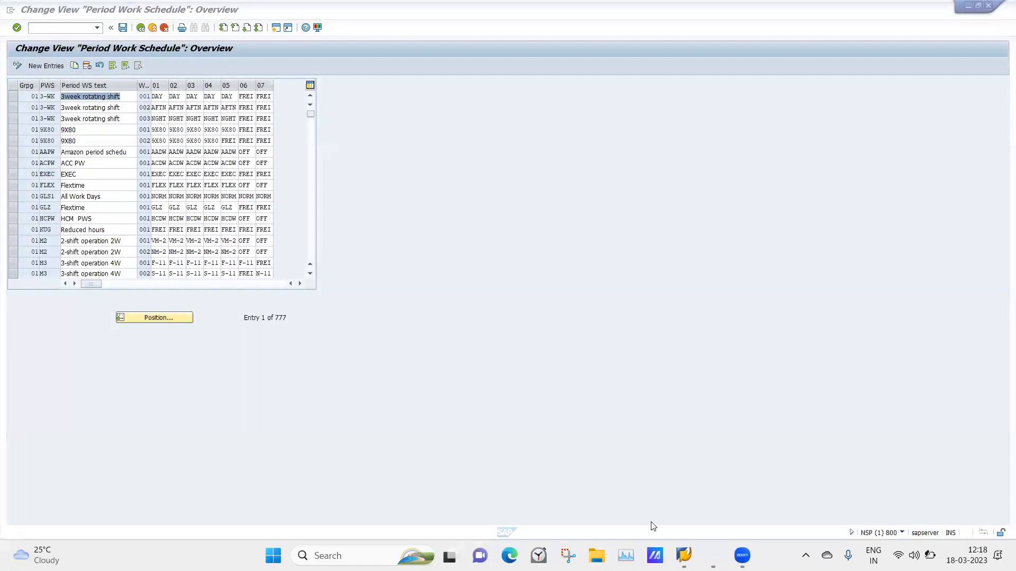
# Step: Return to the SAP HCM 2 workbook in Excel and check the Noida Sector 1 and ESG grouping cells
pyautogui.click(713, 555)
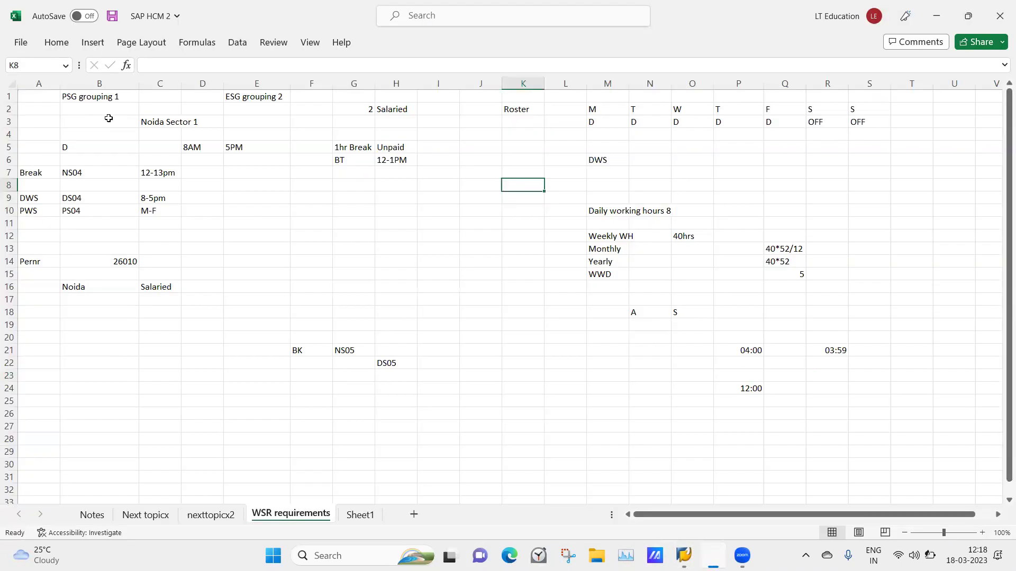
pyautogui.click(195, 126)
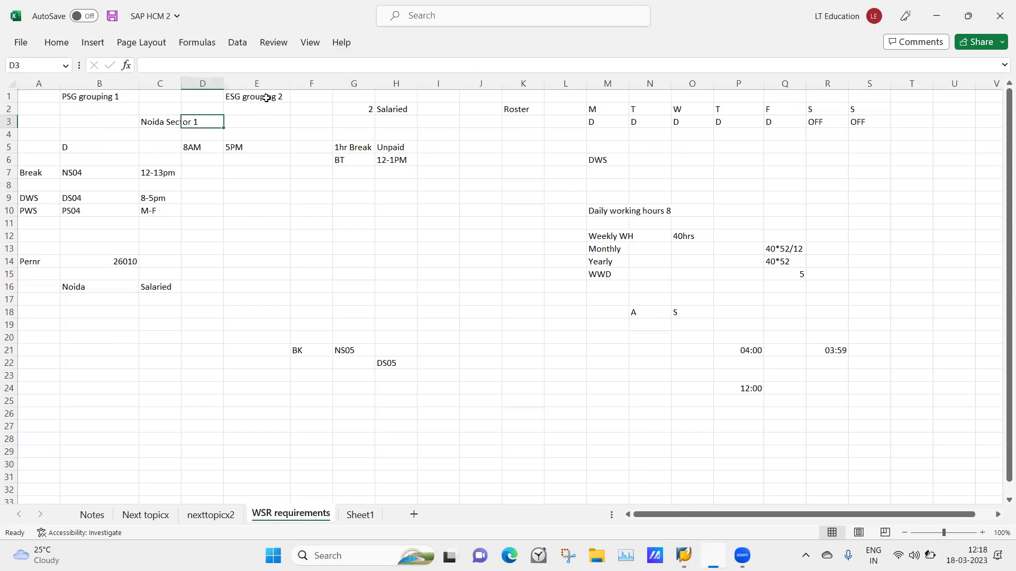
pyautogui.click(265, 98)
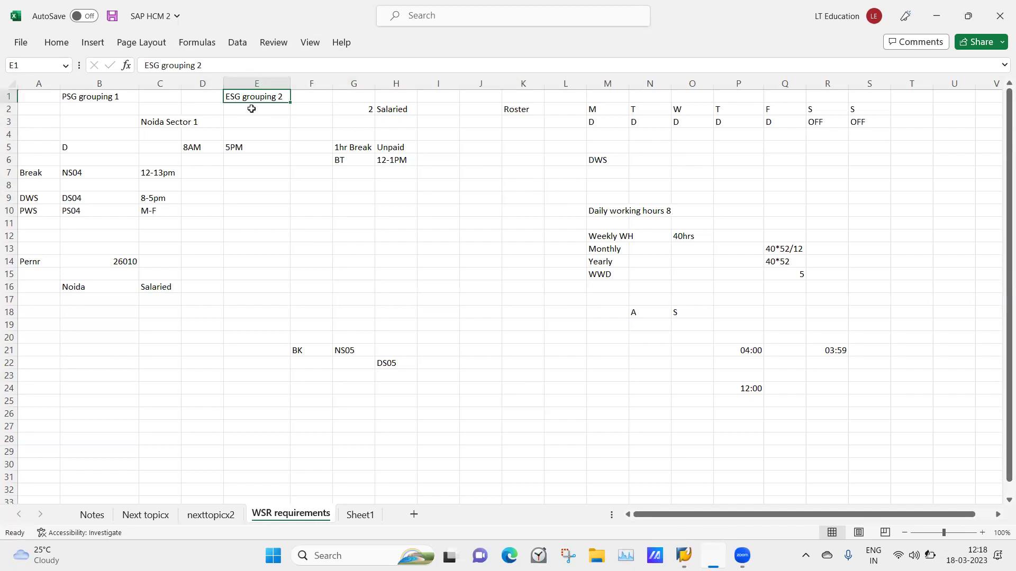
# Step: Switch to the Period Work Schedule view in SAP and start a new entry with grouping 01
pyautogui.moveTo(684, 556)
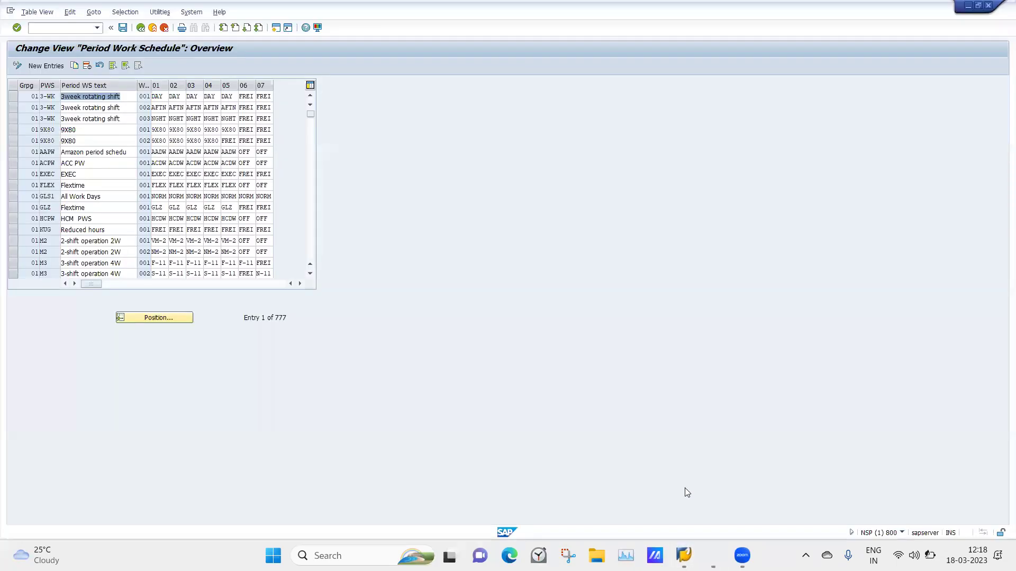
pyautogui.click(684, 488)
pyautogui.click(38, 67)
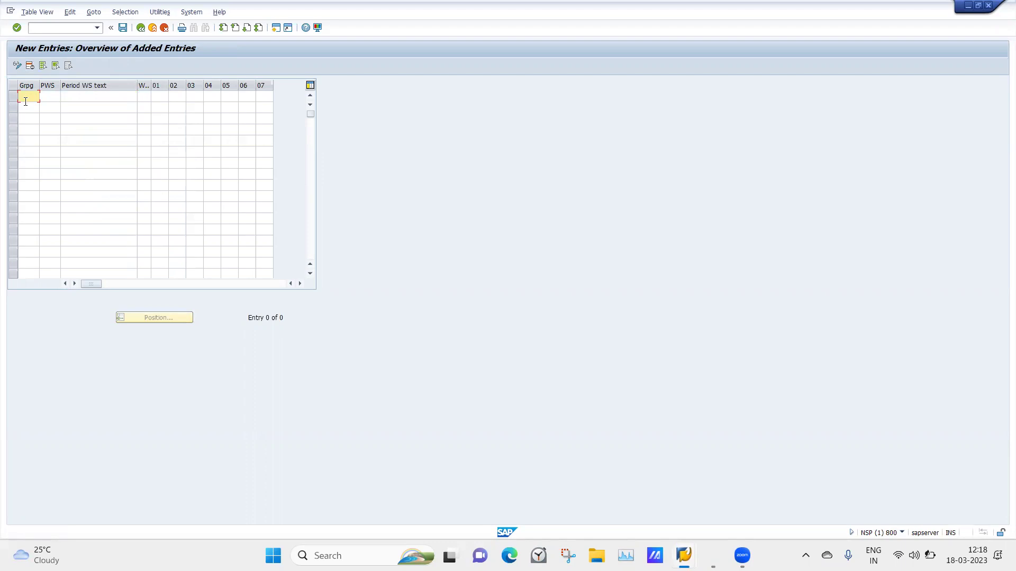
pyautogui.write('01')
pyautogui.press('Tab')
# Step: Switch to the Excel workbook and enter the period work schedule code PS05 in cell H23 below DS05
pyautogui.click(712, 556)
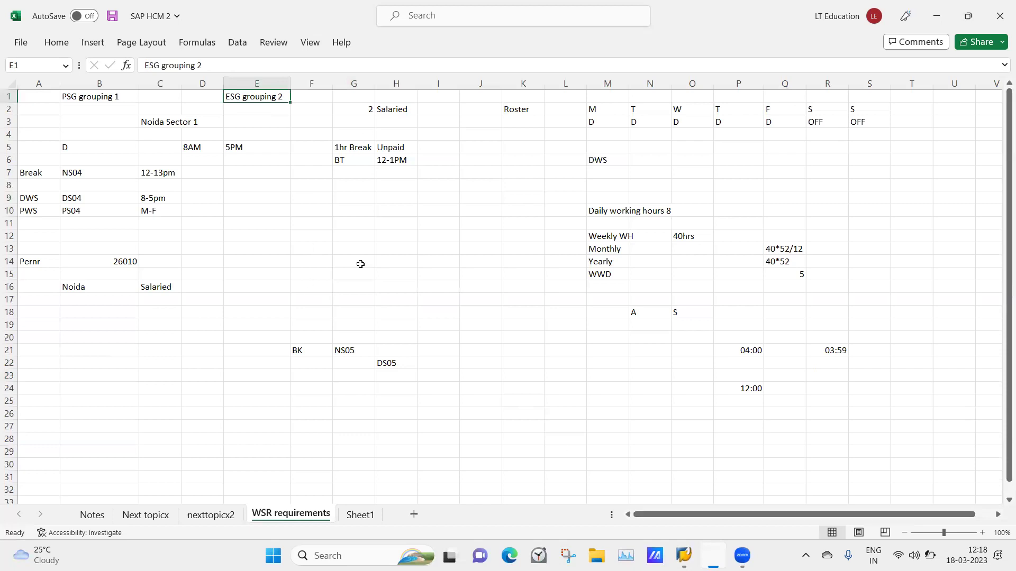
pyautogui.click(358, 263)
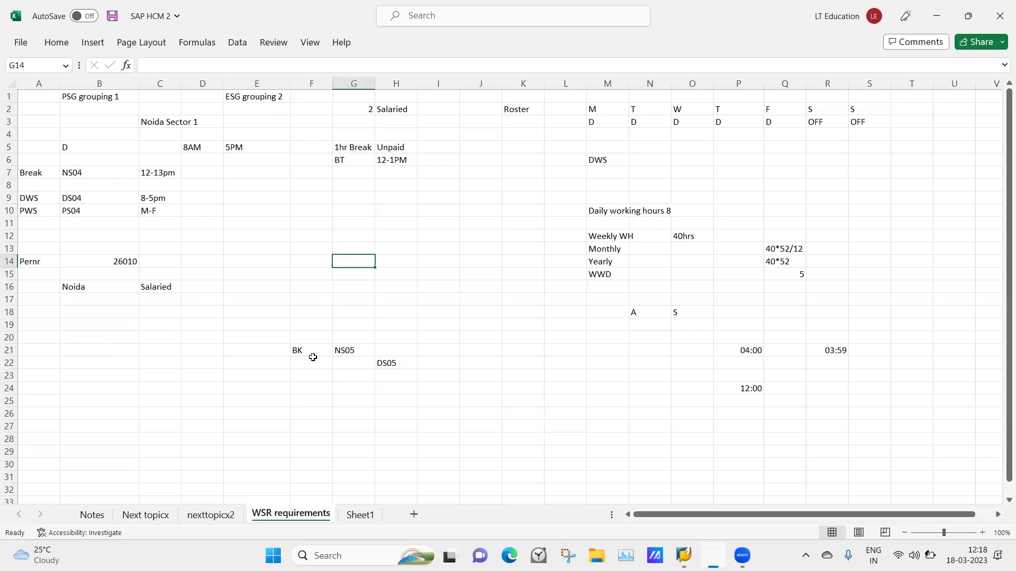
pyautogui.click(402, 366)
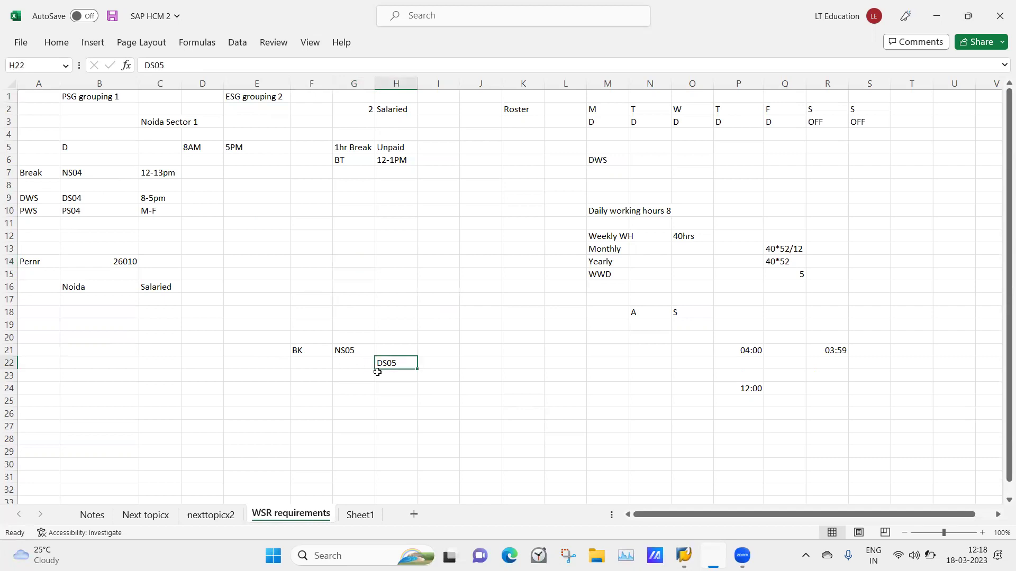
pyautogui.click(395, 376)
pyautogui.write('PS')
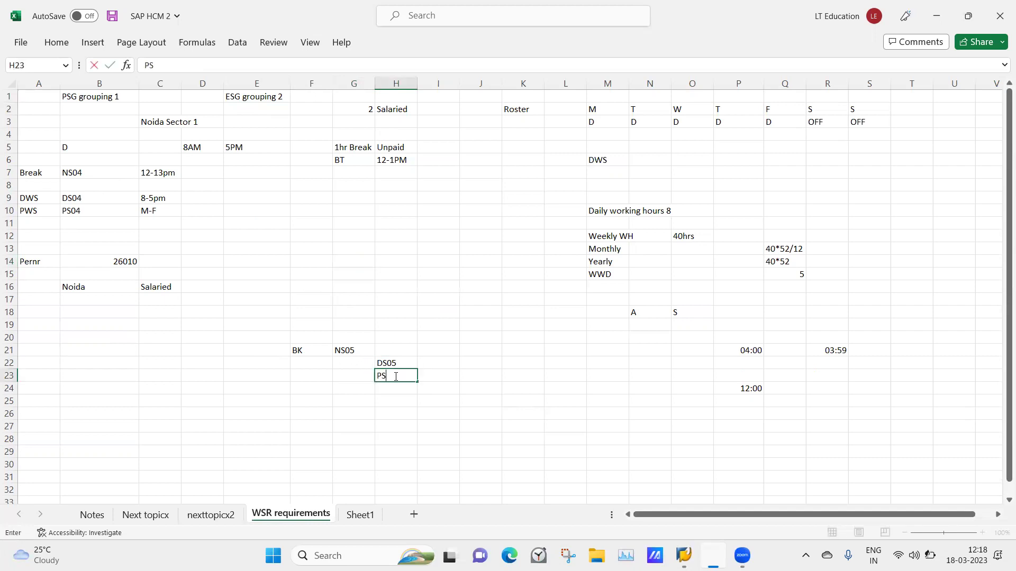
pyautogui.write('05')
pyautogui.click(435, 398)
# Step: Back in SAP, give the new entry the PWS code PS05, the text "Mon-Fr Shift" and week number 001
pyautogui.moveTo(684, 556)
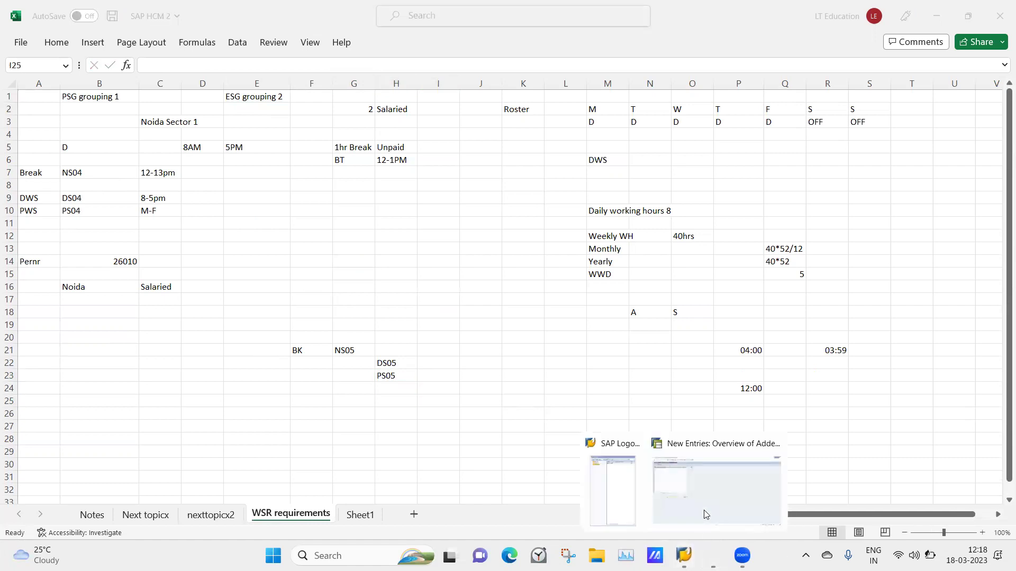
pyautogui.click(704, 501)
pyautogui.write('PS05')
pyautogui.press('Tab')
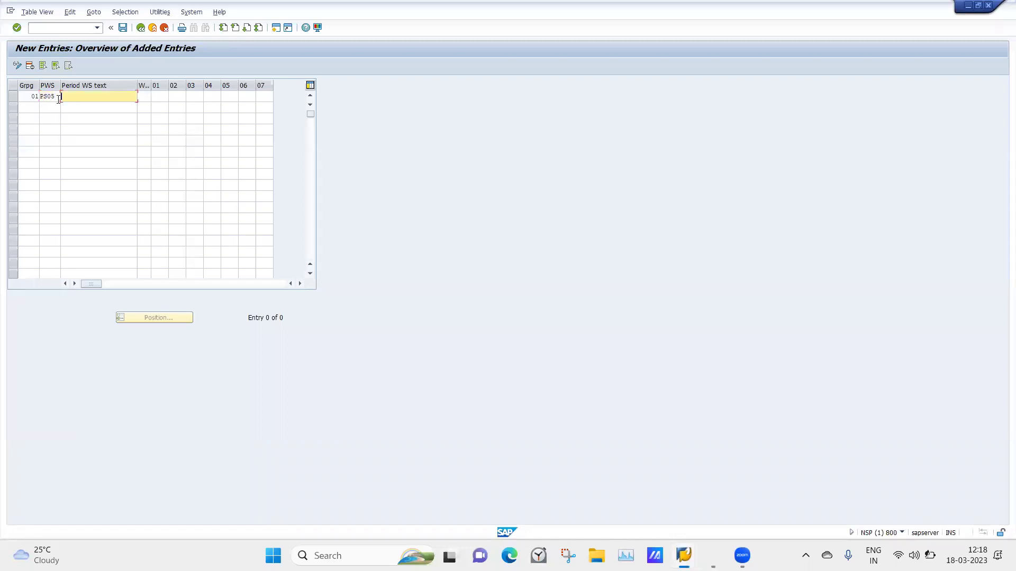
pyautogui.write('Mon-Fr Shift')
pyautogui.click(144, 95)
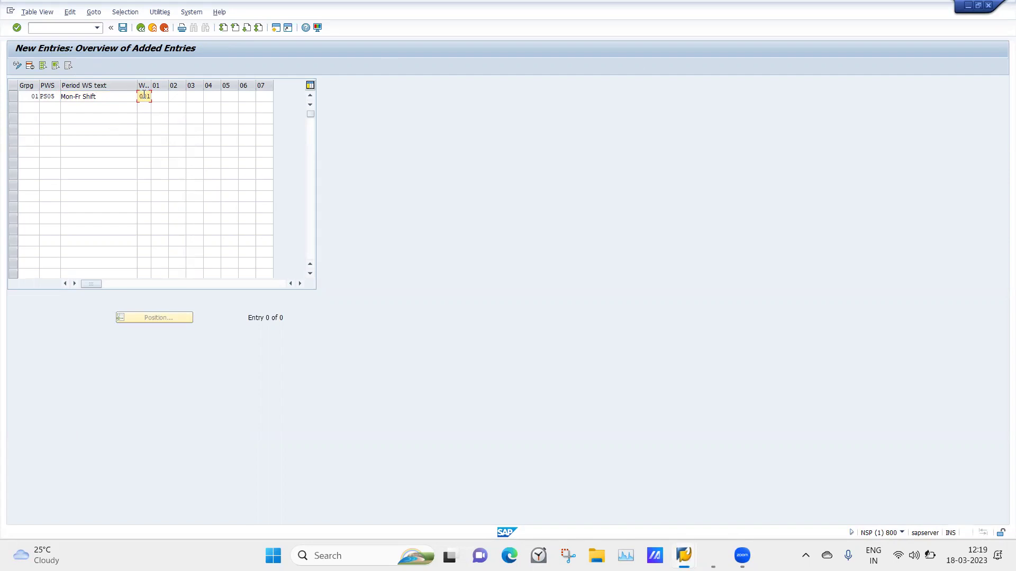
pyautogui.write('00')
# Step: Copy the DS05 code from the Excel workbook and fill it into days 01 to 07 of the new SAP entry
pyautogui.click(161, 95)
pyautogui.click(714, 556)
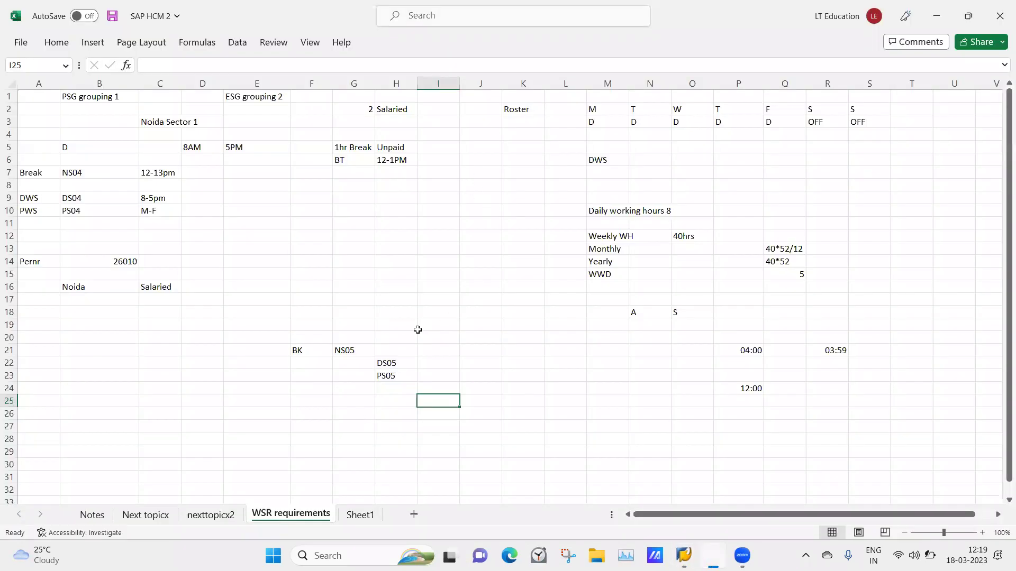
pyautogui.click(393, 364)
pyautogui.hotkey('ctrl', 'c')
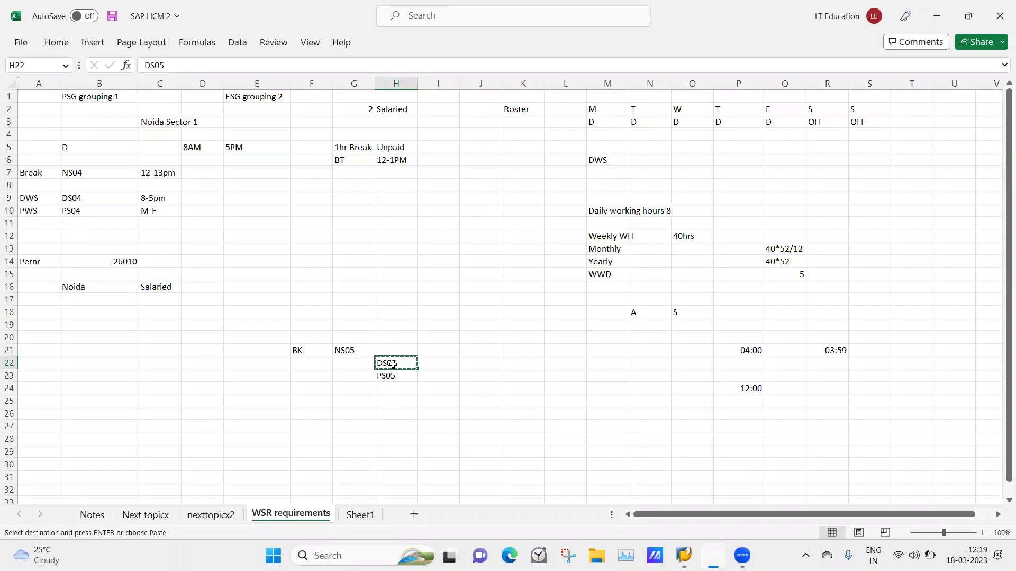
pyautogui.click(684, 556)
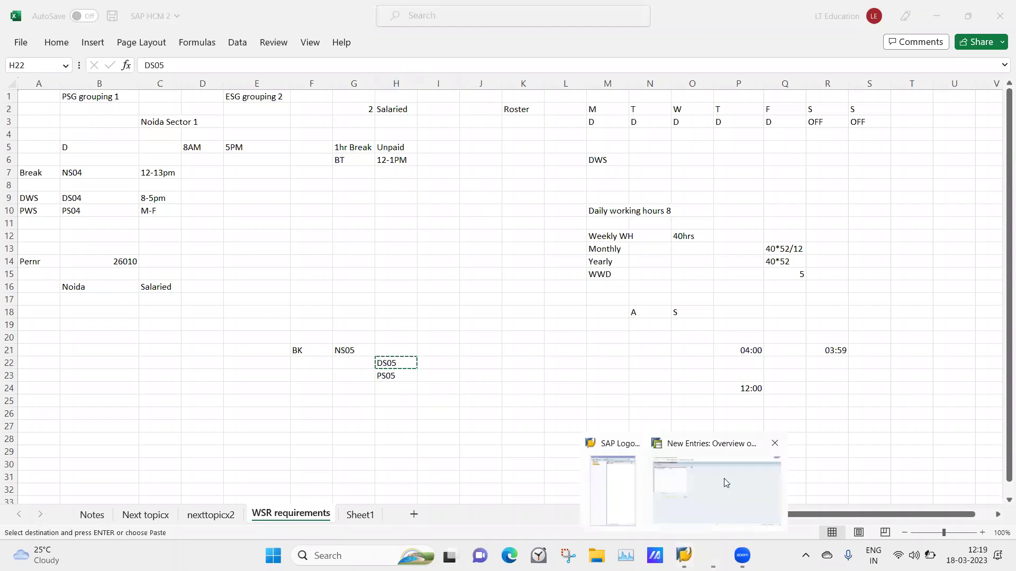
pyautogui.click(724, 479)
pyautogui.hotkey('ctrl', 'v')
pyautogui.press('Tab')
pyautogui.hotkey('ctrl', 'v')
pyautogui.press('Tab')
pyautogui.hotkey('ctrl', 'v')
pyautogui.press('Tab')
pyautogui.hotkey('ctrl', 'v')
pyautogui.press('Tab')
pyautogui.hotkey('ctrl', 'v')
pyautogui.press('Tab')
pyautogui.hotkey('ctrl', 'v')
pyautogui.press('Tab')
pyautogui.hotkey('ctrl', 'v')
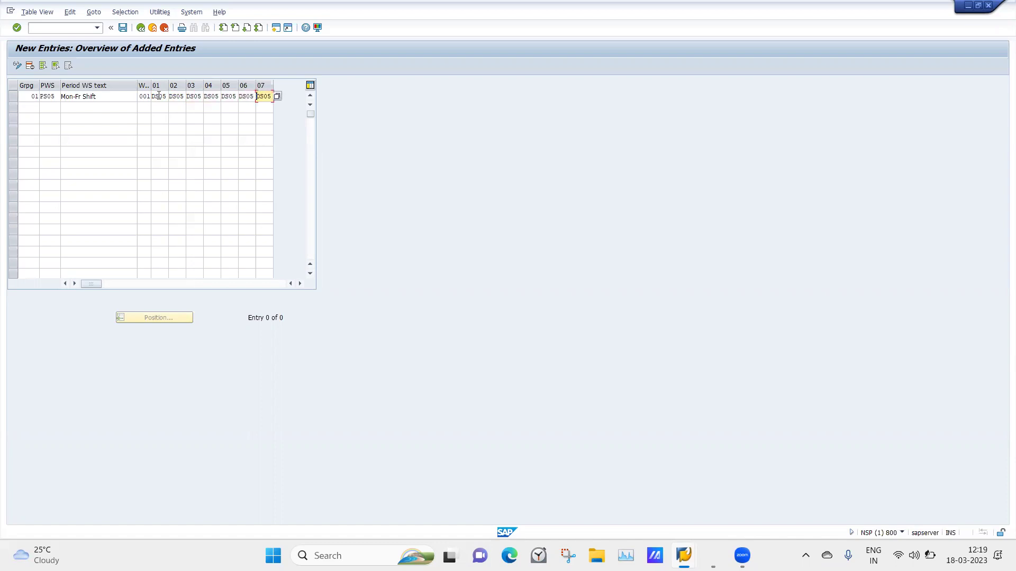
# Step: Set days 06 and 07 of the entry to the off-day schedule DOFF and validate the row
pyautogui.click(241, 97)
pyautogui.moveTo(714, 556)
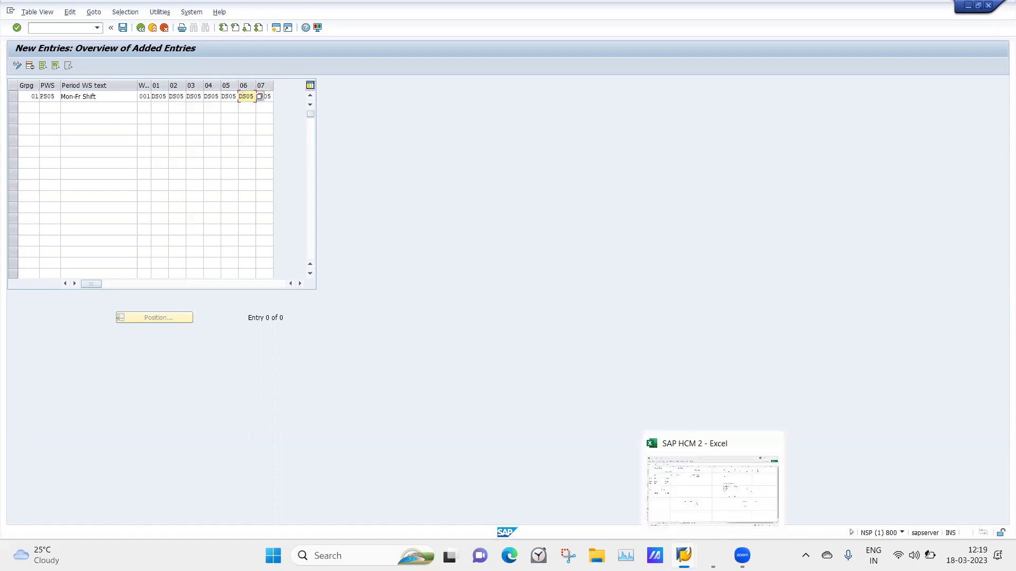
pyautogui.click(712, 510)
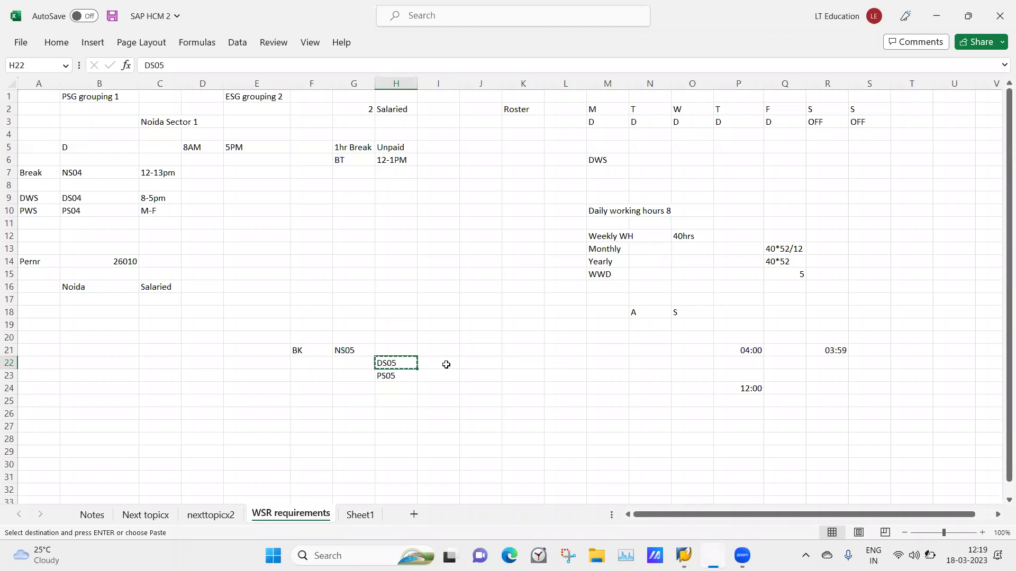
pyautogui.click(714, 555)
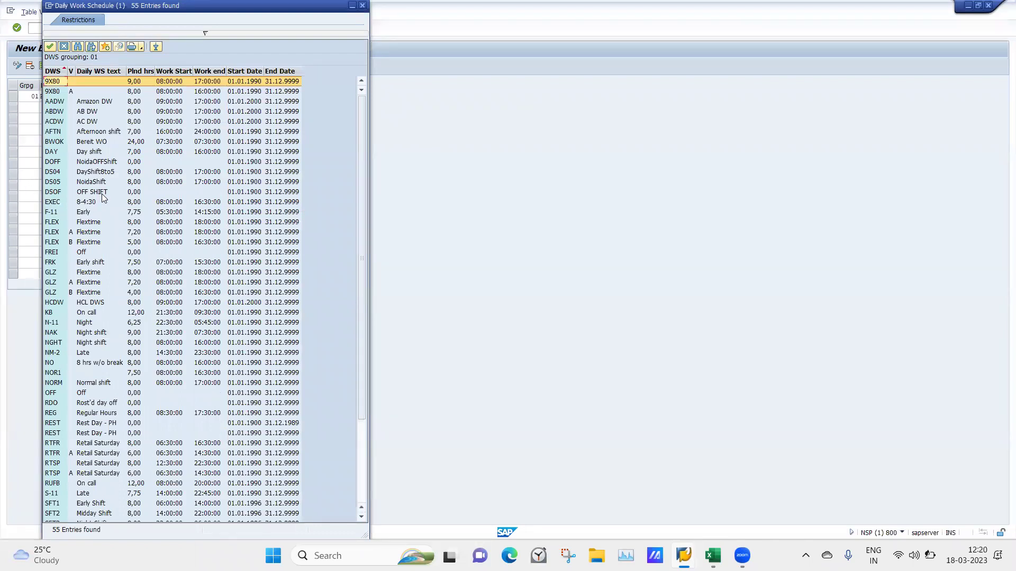
pyautogui.click(90, 164)
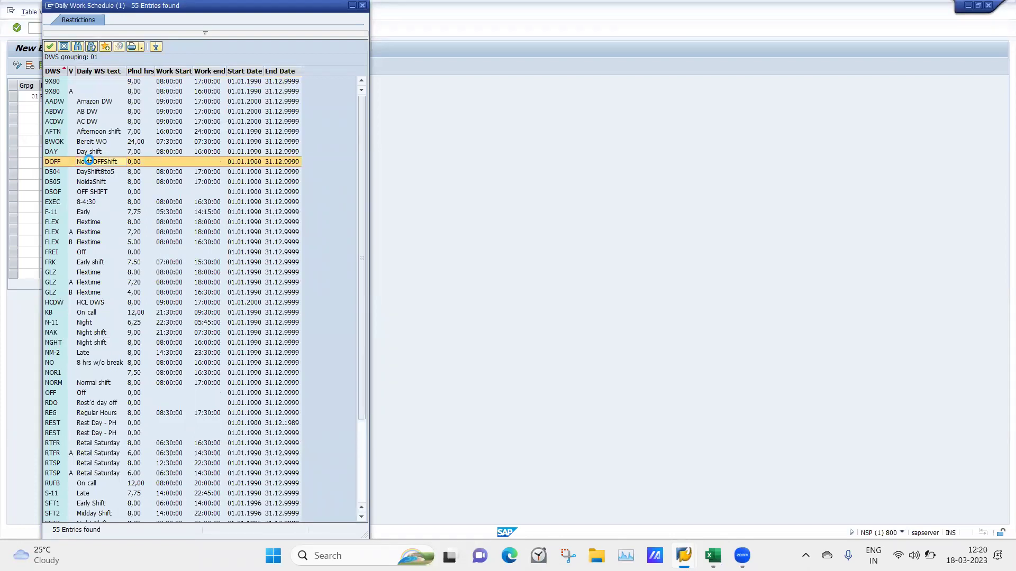
pyautogui.doubleClick(90, 163)
pyautogui.press('Tab')
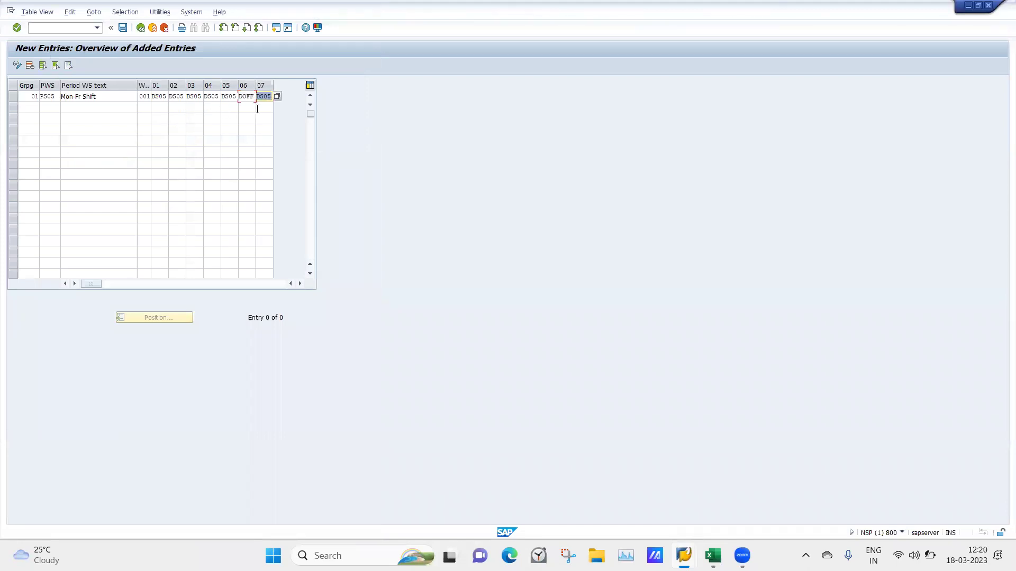
pyautogui.write('DOFF')
pyautogui.press('Return')
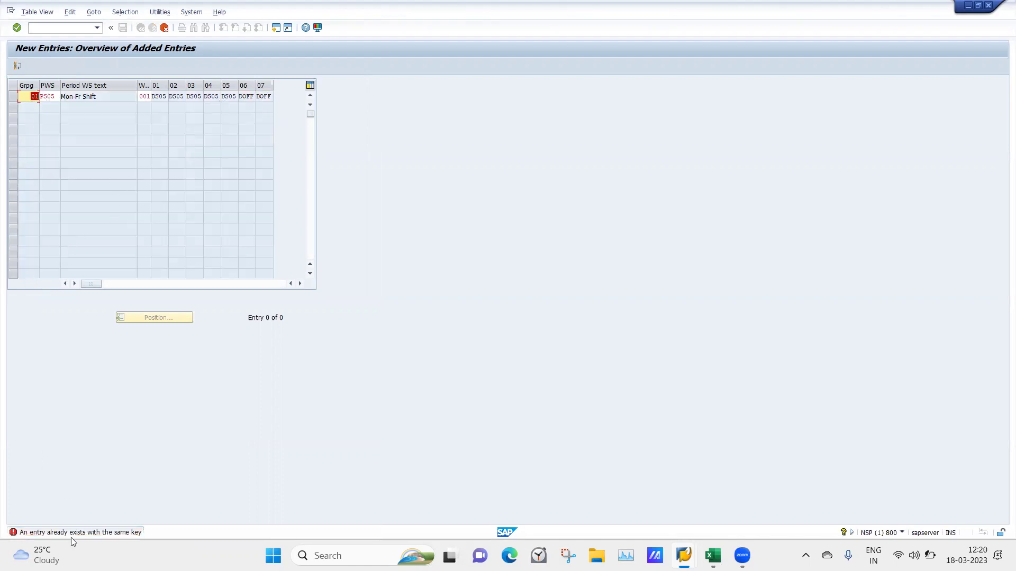
# Step: Change the entry's PWS code to PS06 and validate the row again
pyautogui.click(56, 96)
pyautogui.press('BackSpace')
pyautogui.write('6')
pyautogui.press('Return')
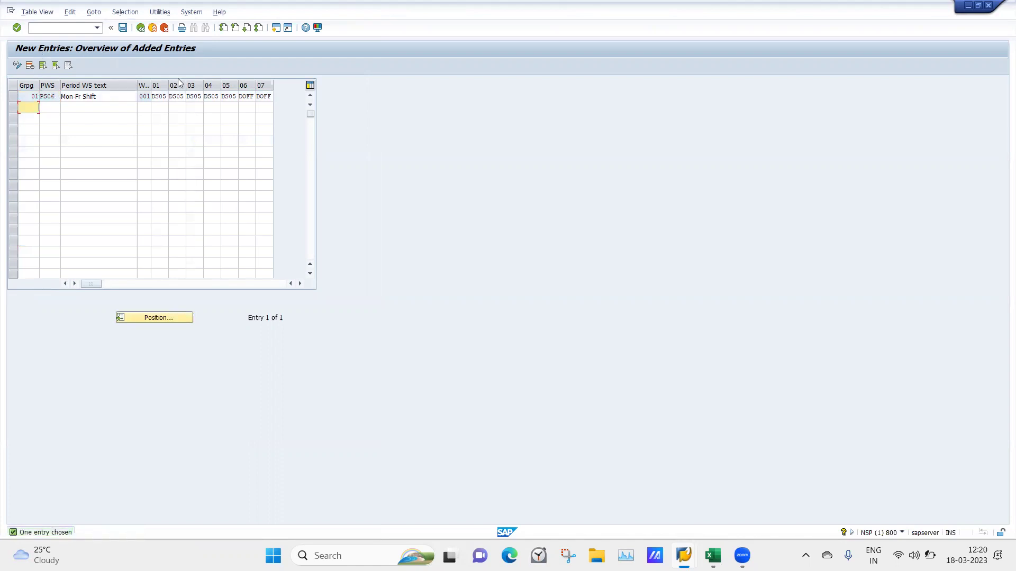
# Step: Save the new period work schedule entry and confirm the proposed customizing request
pyautogui.click(123, 29)
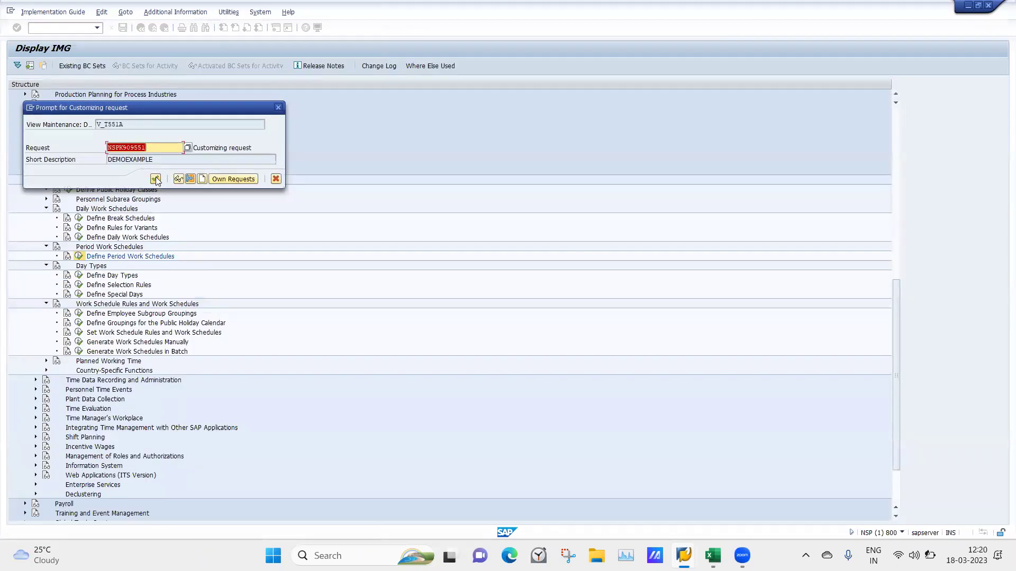
pyautogui.click(156, 179)
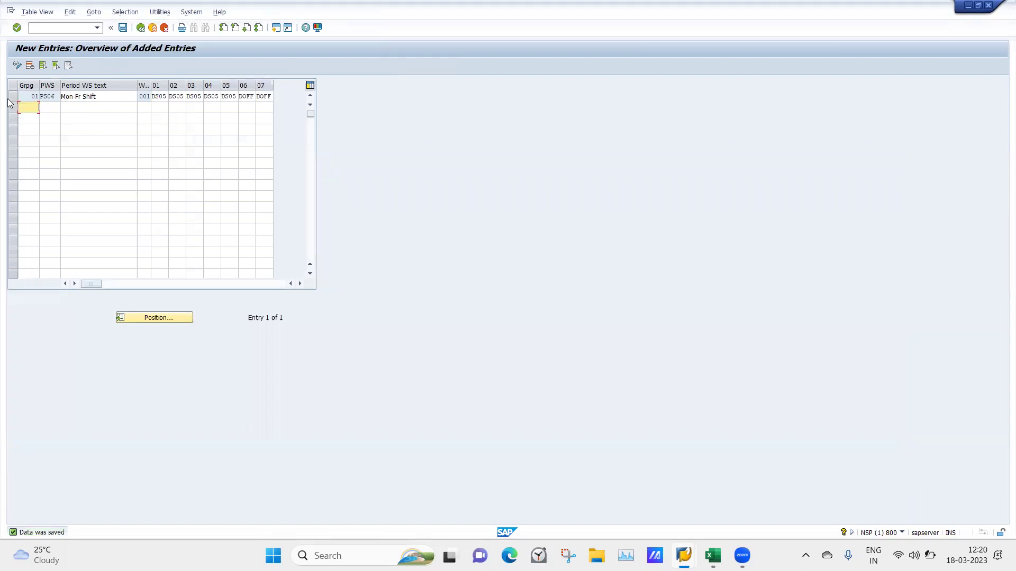
# Step: In the Excel notes, change the PS05 code in H23 to PS06 and enter DOFF in cell I22
pyautogui.click(713, 555)
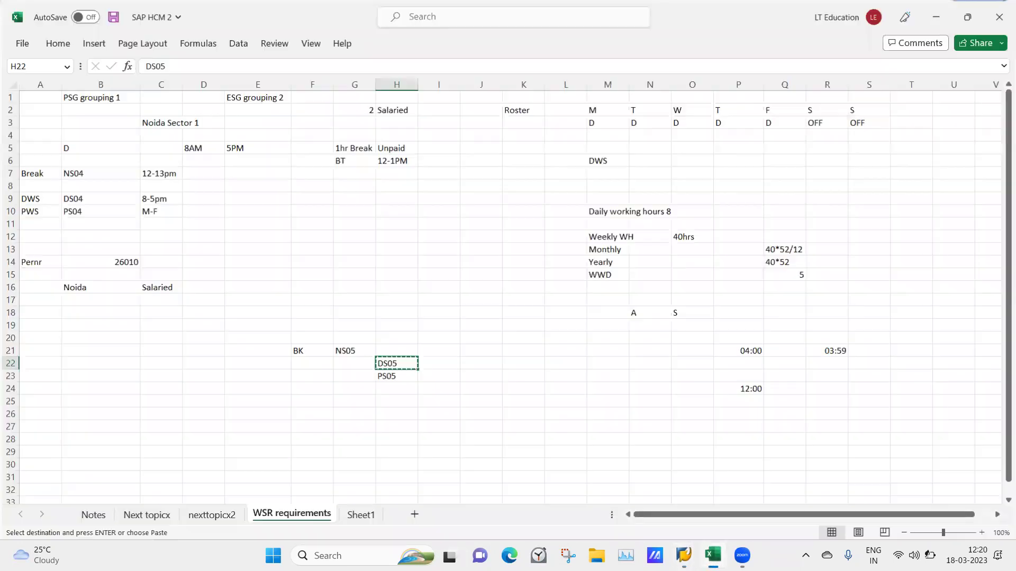
pyautogui.click(400, 377)
pyautogui.doubleClick(403, 377)
pyautogui.press('BackSpace')
pyautogui.write('6')
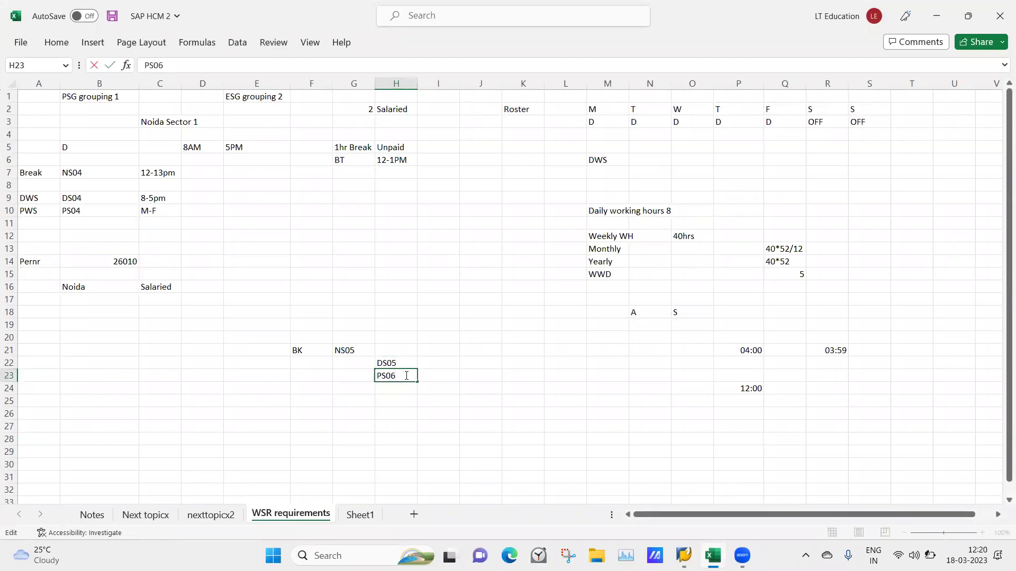
pyautogui.click(447, 361)
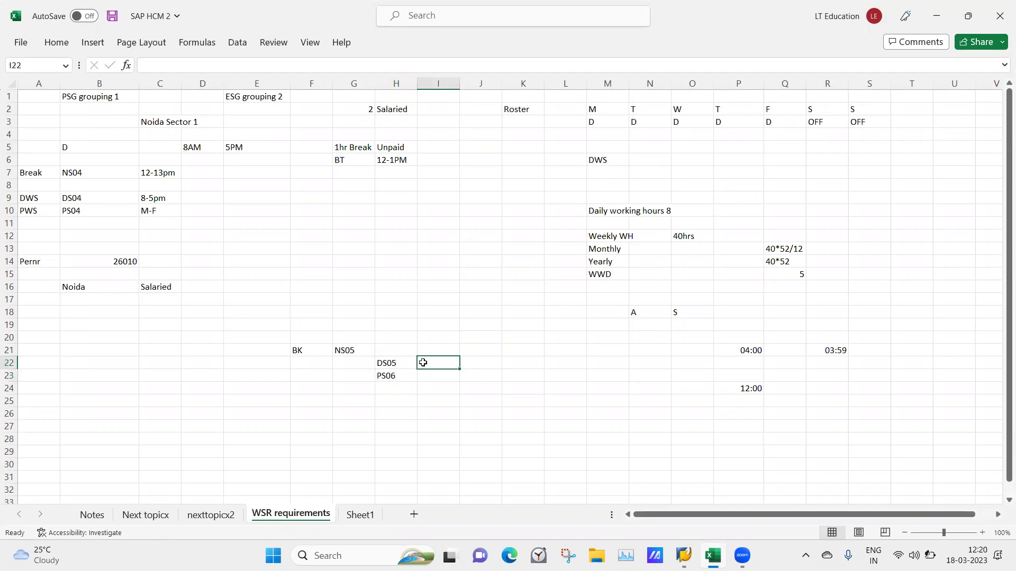
pyautogui.write('DOFF')
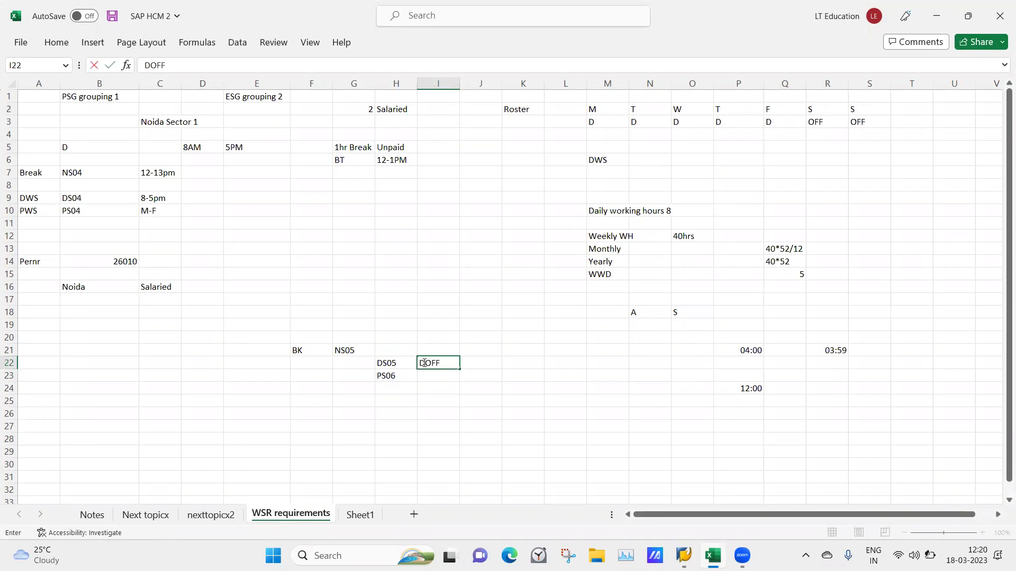
pyautogui.click(320, 439)
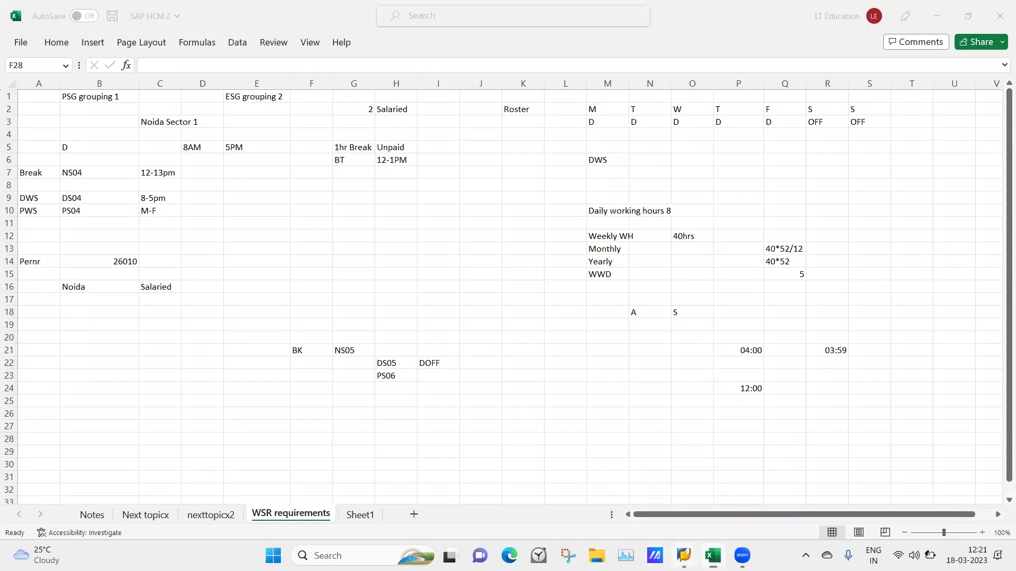
# Step: Return to SAP, leave the period work schedules and start a new entry in Set Work Schedule Rules and Work Schedules
pyautogui.moveTo(685, 554)
pyautogui.click(718, 490)
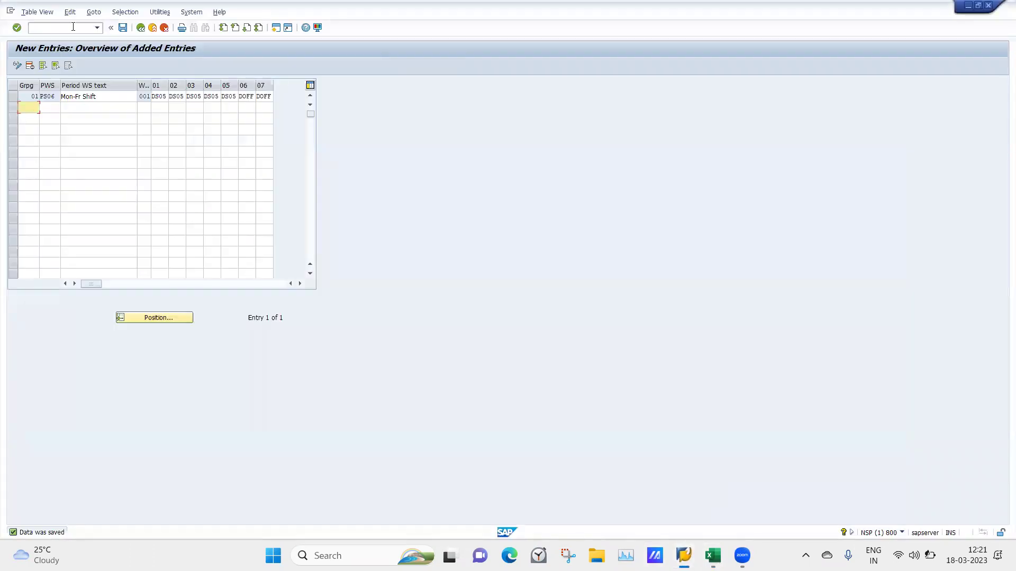
pyautogui.click(141, 28)
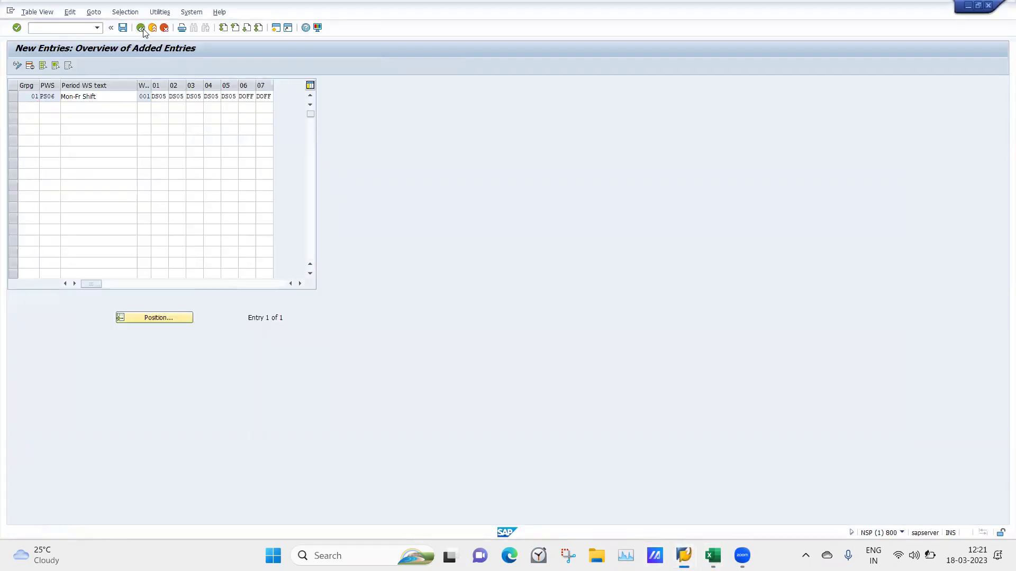
pyautogui.click(141, 28)
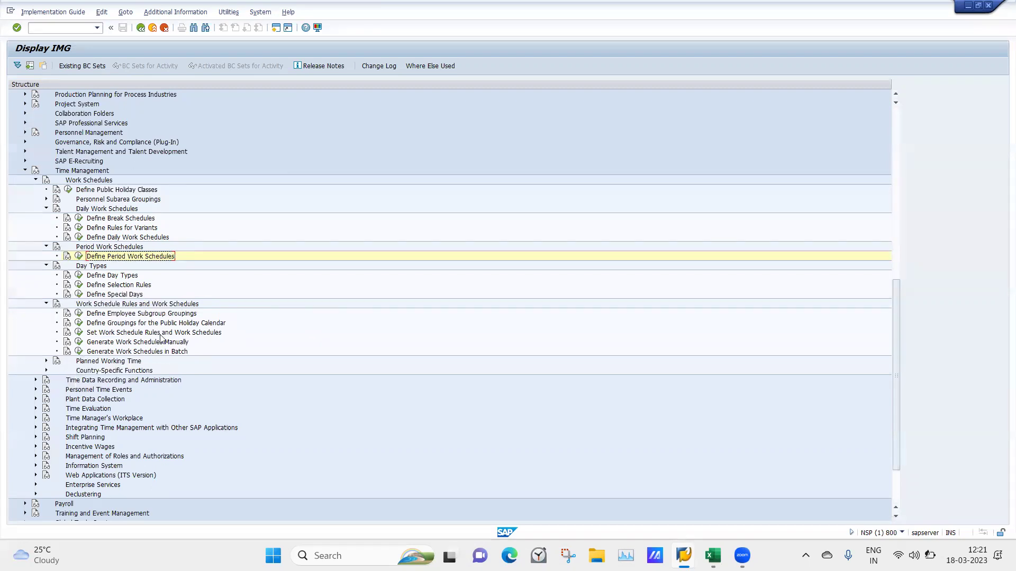
pyautogui.click(79, 333)
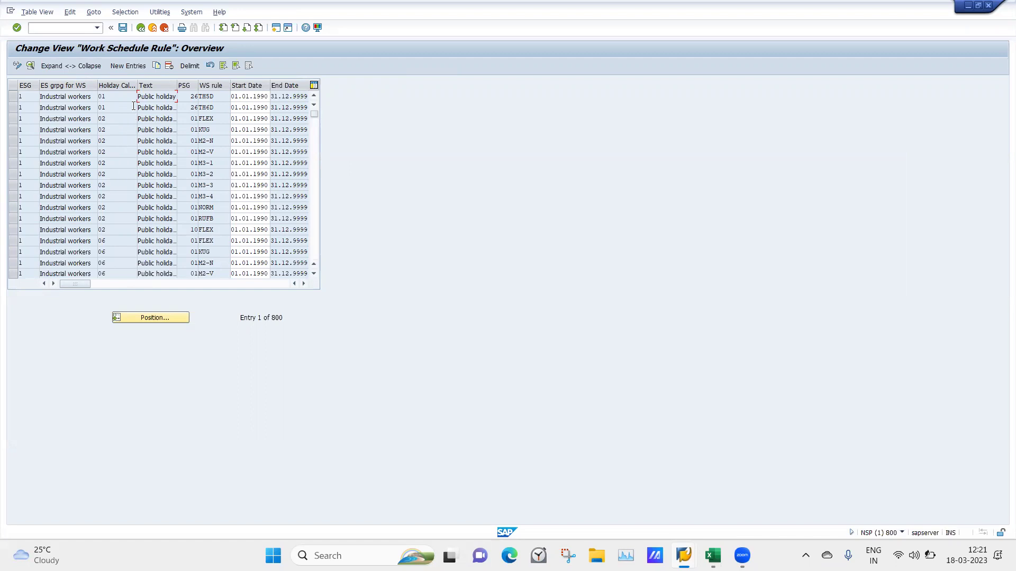
pyautogui.click(122, 65)
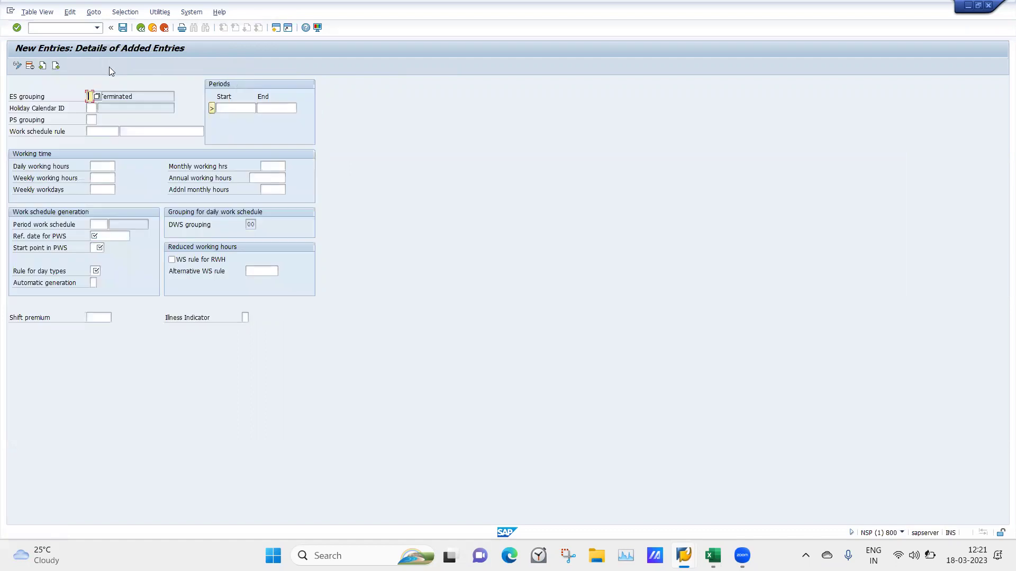
# Step: Check the ESG grouping in the Excel notes and set the new SAP entry's ES grouping to 2
pyautogui.click(708, 550)
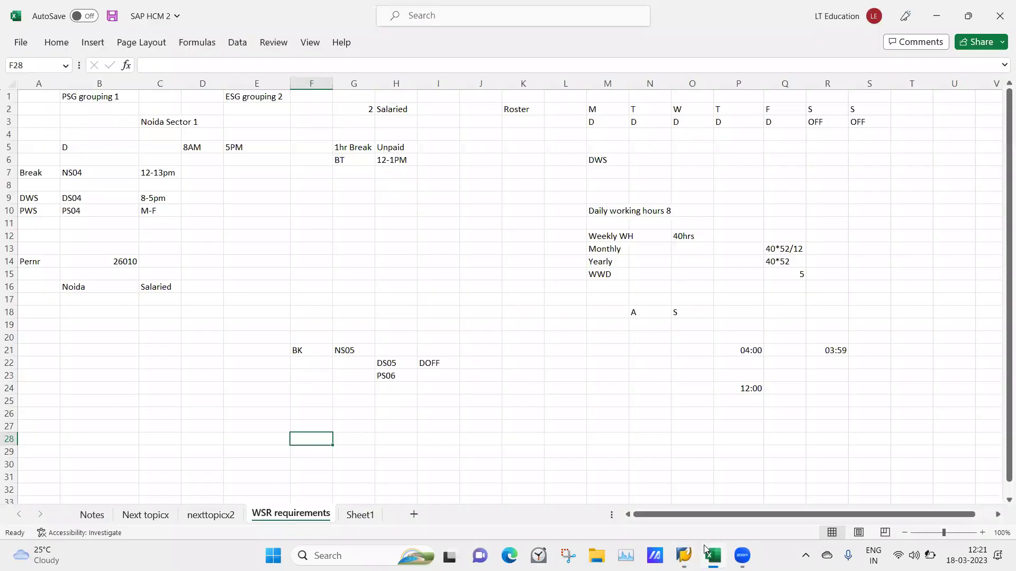
pyautogui.click(262, 99)
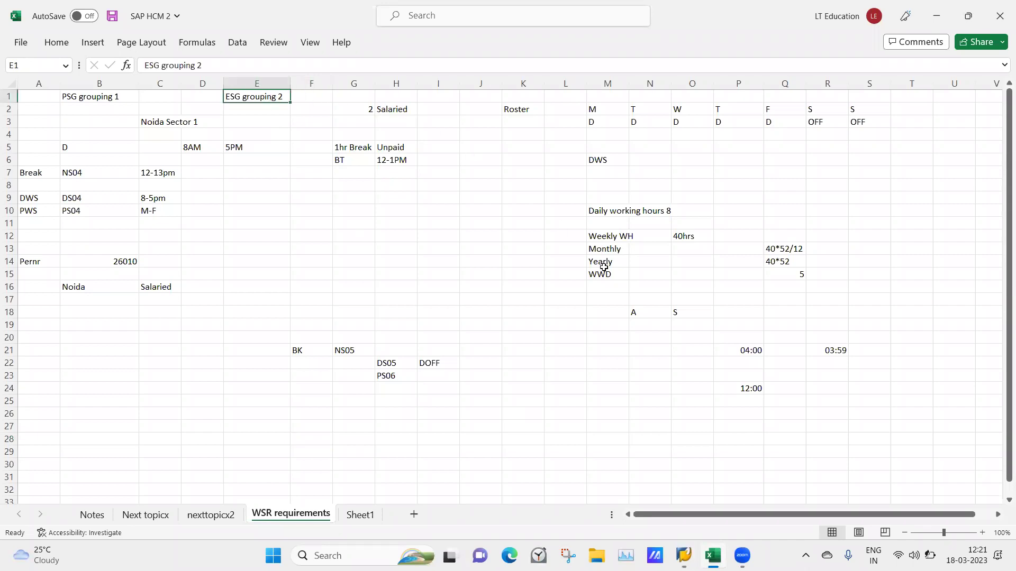
pyautogui.click(684, 554)
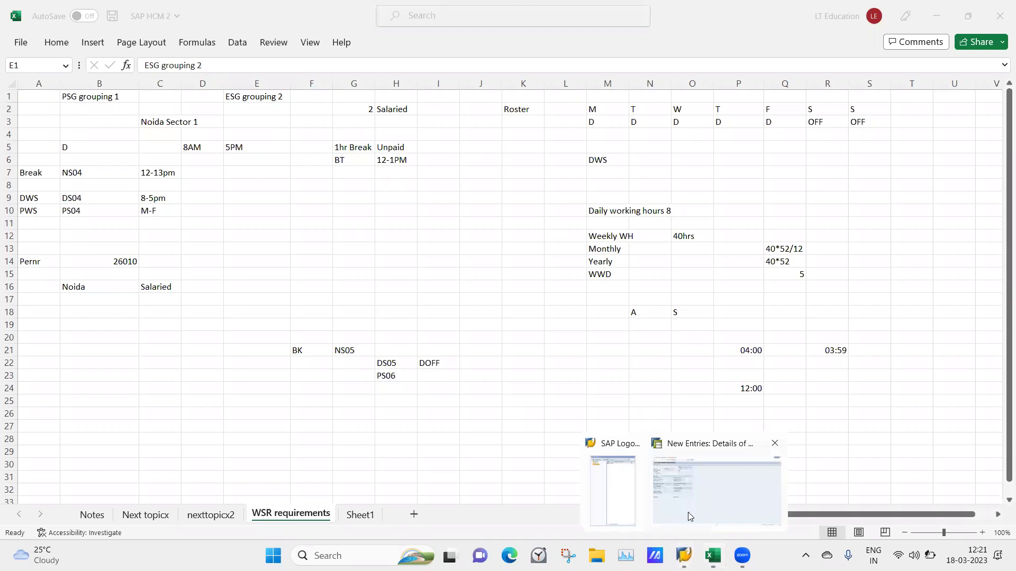
pyautogui.click(688, 513)
pyautogui.write('2')
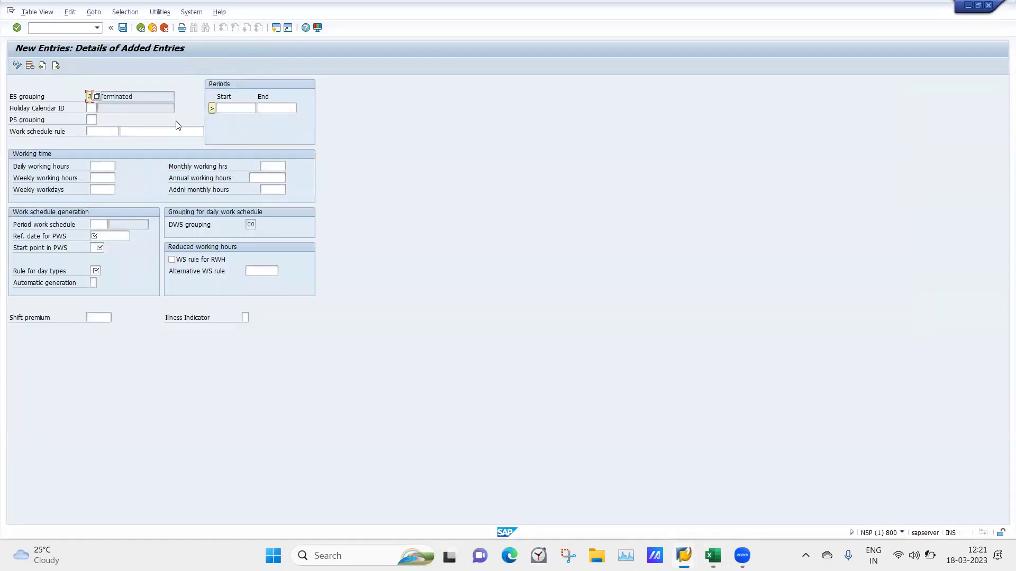
# Step: Set the Holiday Calendar ID to IN and the PS grouping to 01
pyautogui.click(90, 109)
pyautogui.write('IN')
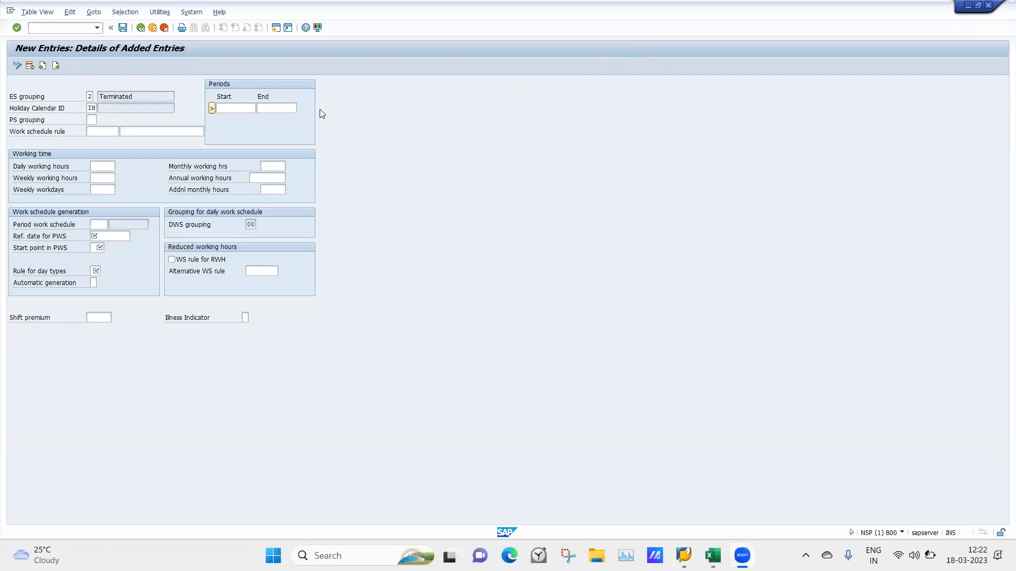
pyautogui.click(91, 121)
pyautogui.click(93, 108)
pyautogui.click(92, 119)
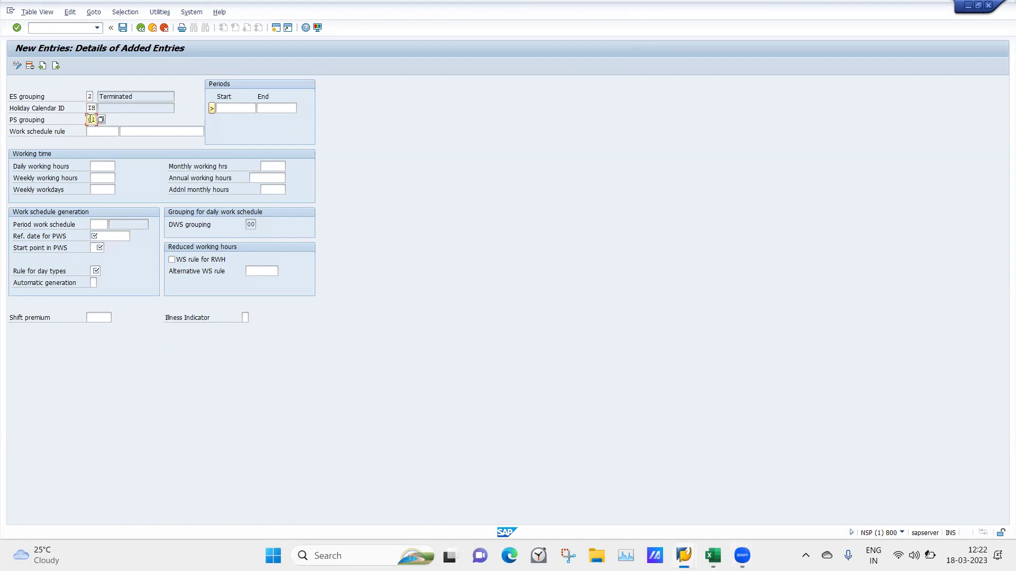
pyautogui.write('01')
# Step: Check the PWS code in the Excel notes, then name the SAP work schedule rule WSPS06-1 with the text WSRforNoida
pyautogui.click(93, 132)
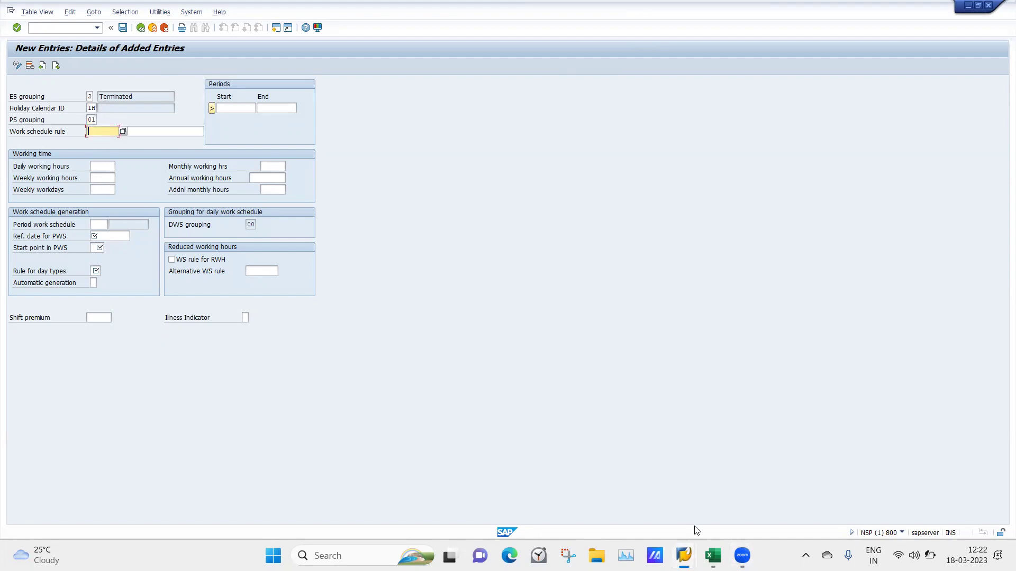
pyautogui.click(712, 550)
pyautogui.click(455, 410)
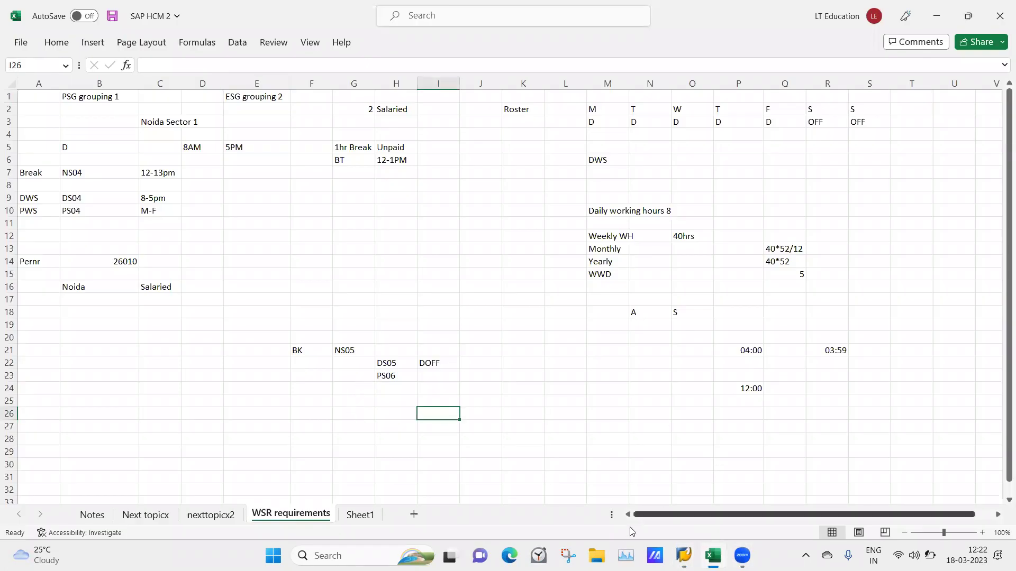
pyautogui.click(684, 555)
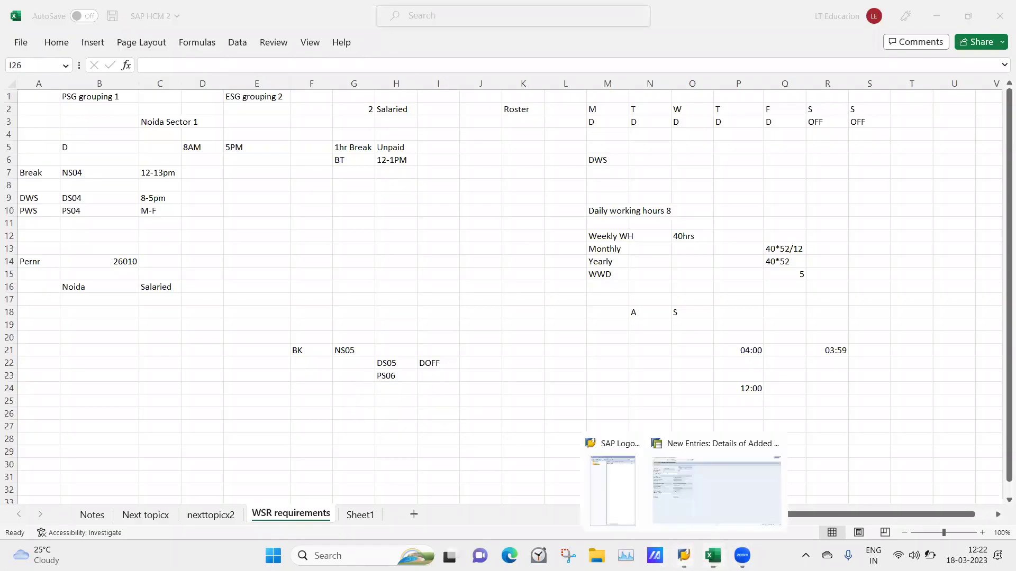
pyautogui.click(695, 525)
pyautogui.write('WS')
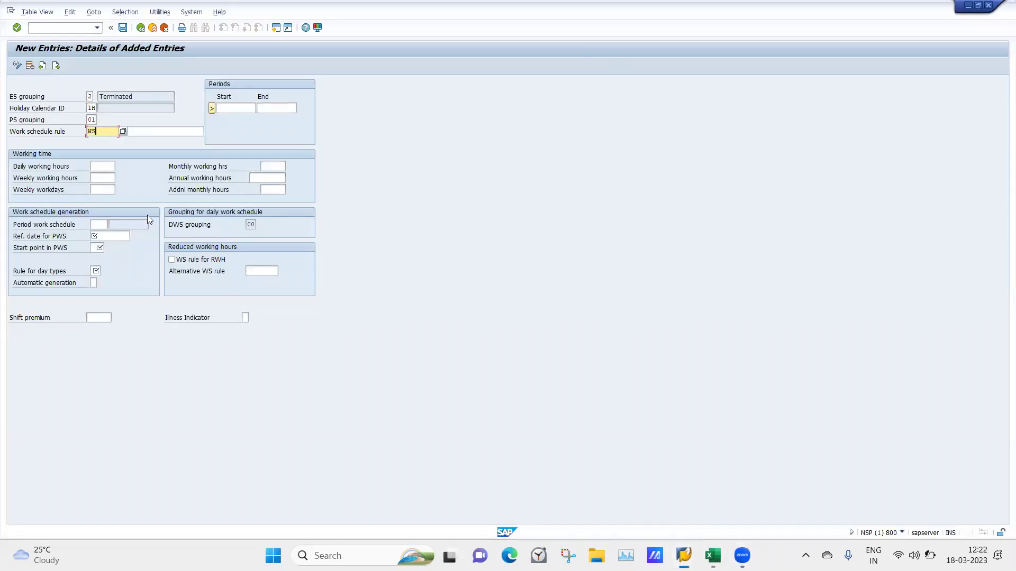
pyautogui.write('PS06-1')
pyautogui.press('Tab')
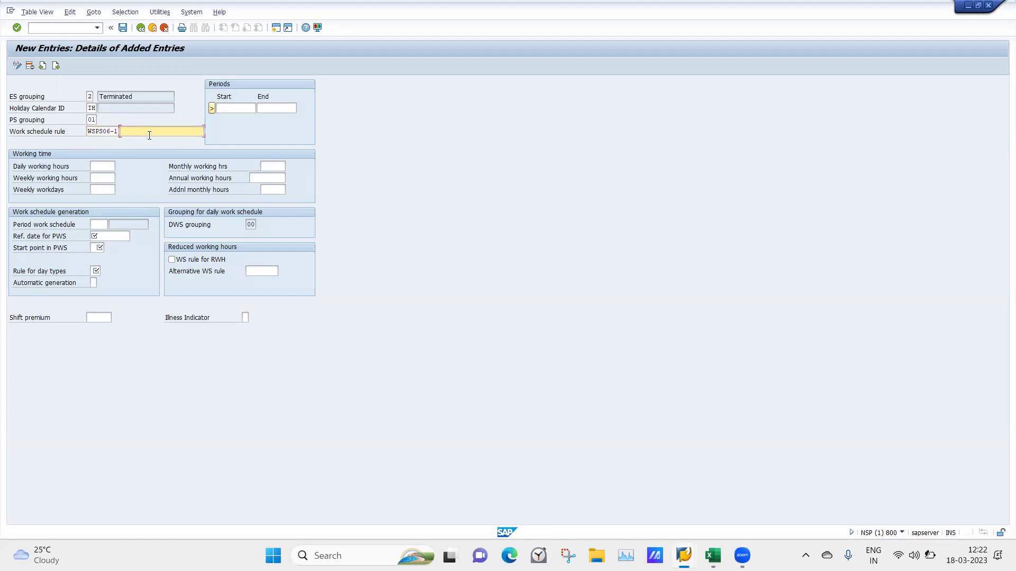
pyautogui.write('WSRforNoida')
# Step: Set the rule's validity period from 01.01.1900 to 31.12.9999
pyautogui.click(233, 105)
pyautogui.click(234, 115)
pyautogui.press('Tab')
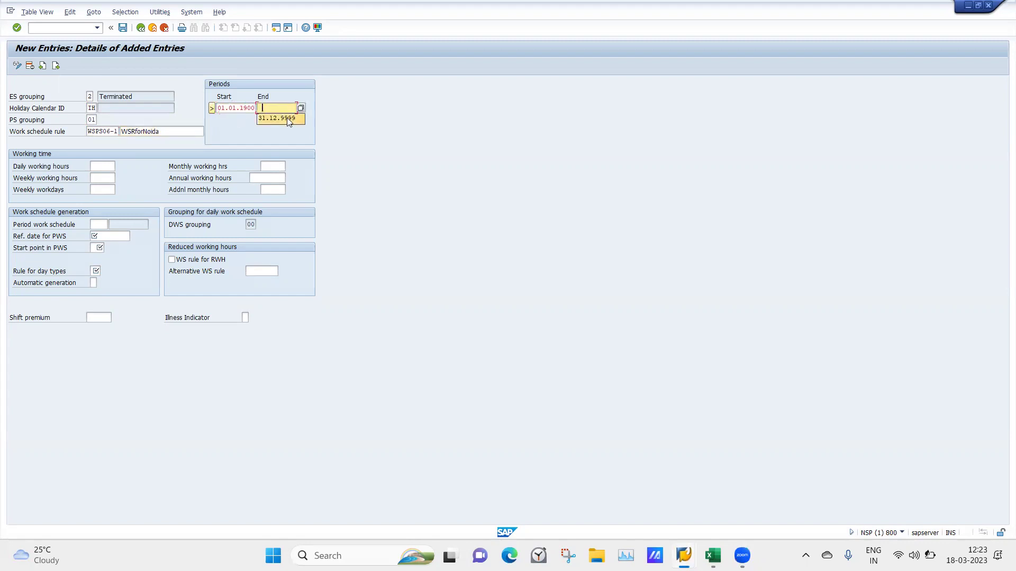
pyautogui.click(287, 118)
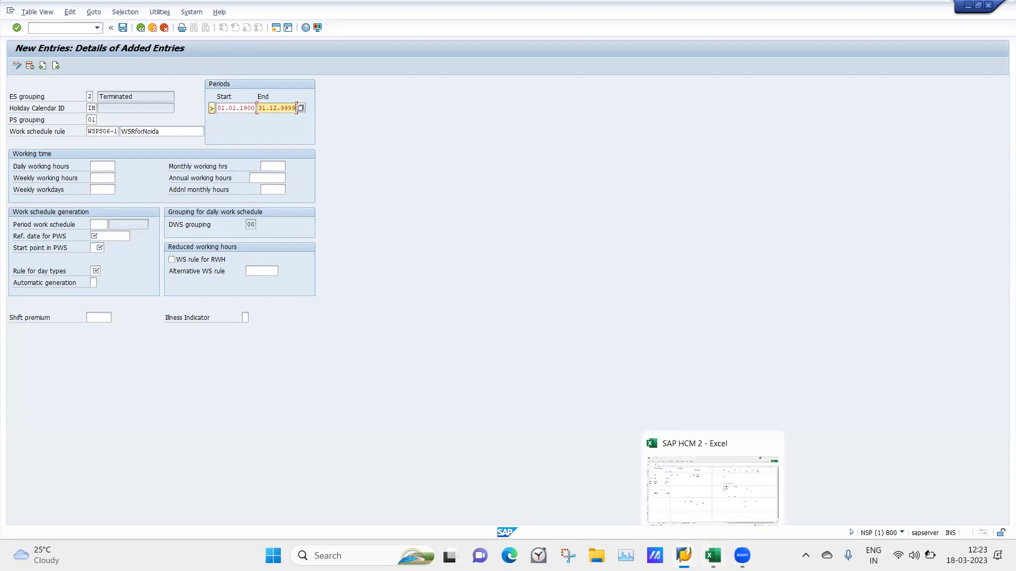
# Step: Switch to the Excel notes and examine the roster and the daily, weekly and monthly working hours requirements
pyautogui.click(709, 553)
pyautogui.click(562, 276)
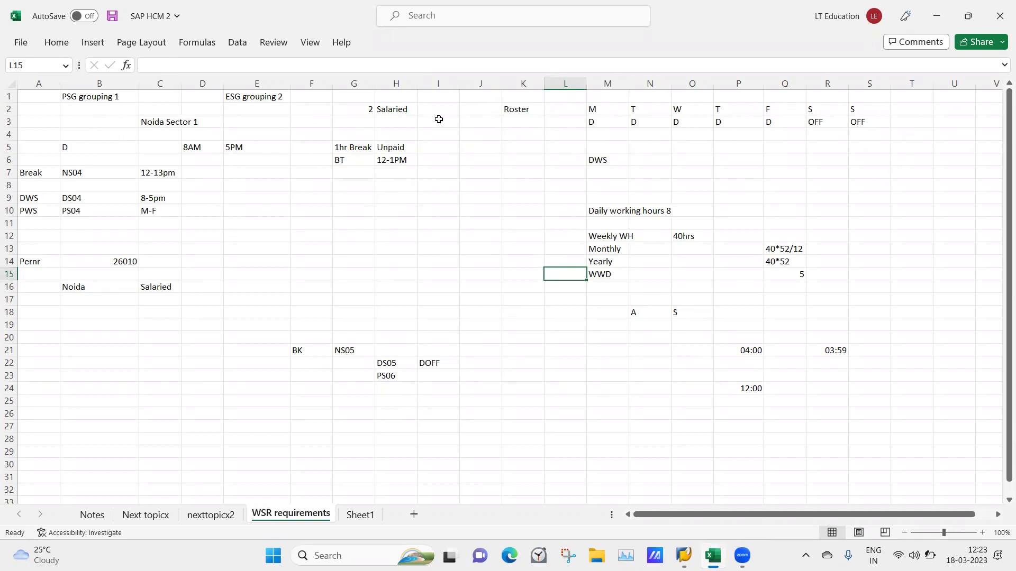
pyautogui.click(510, 96)
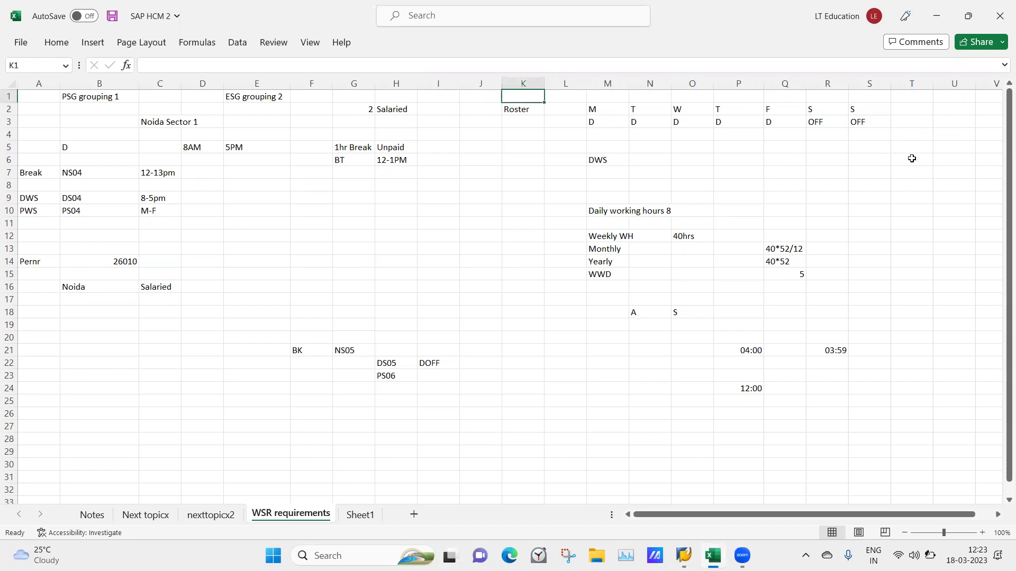
pyautogui.click(557, 236)
pyautogui.click(591, 238)
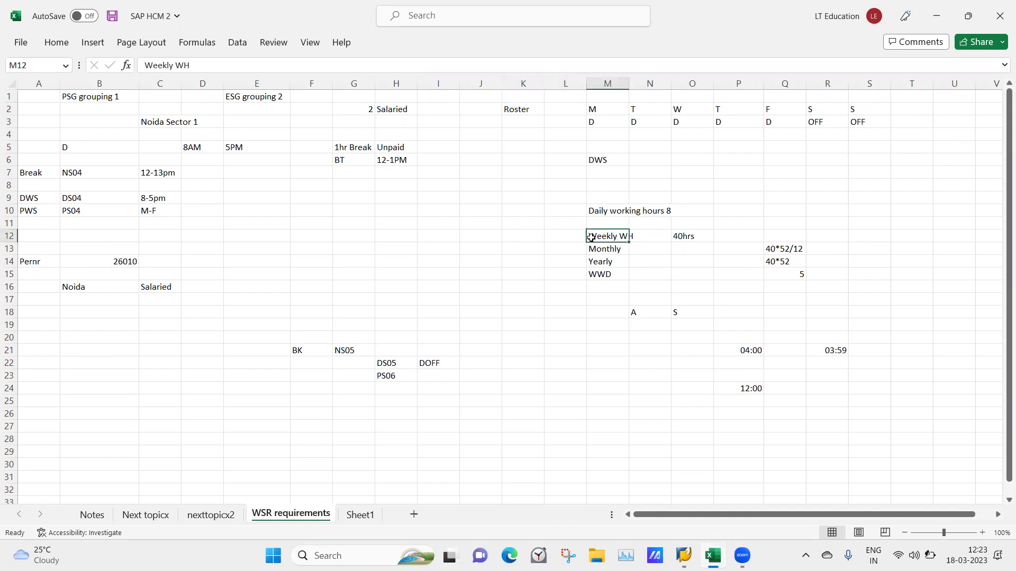
pyautogui.press('Right')
pyautogui.click(691, 236)
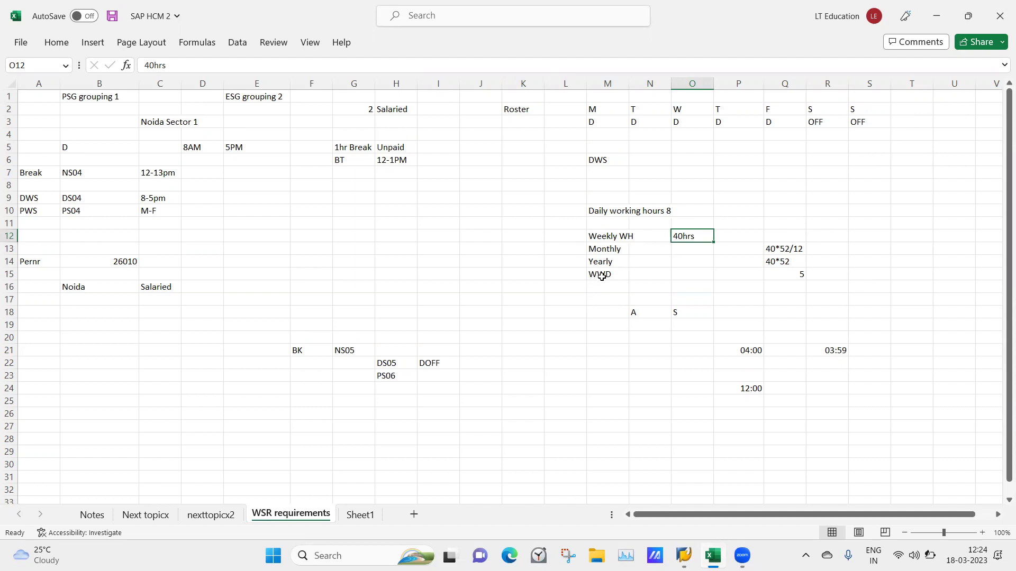
pyautogui.click(606, 248)
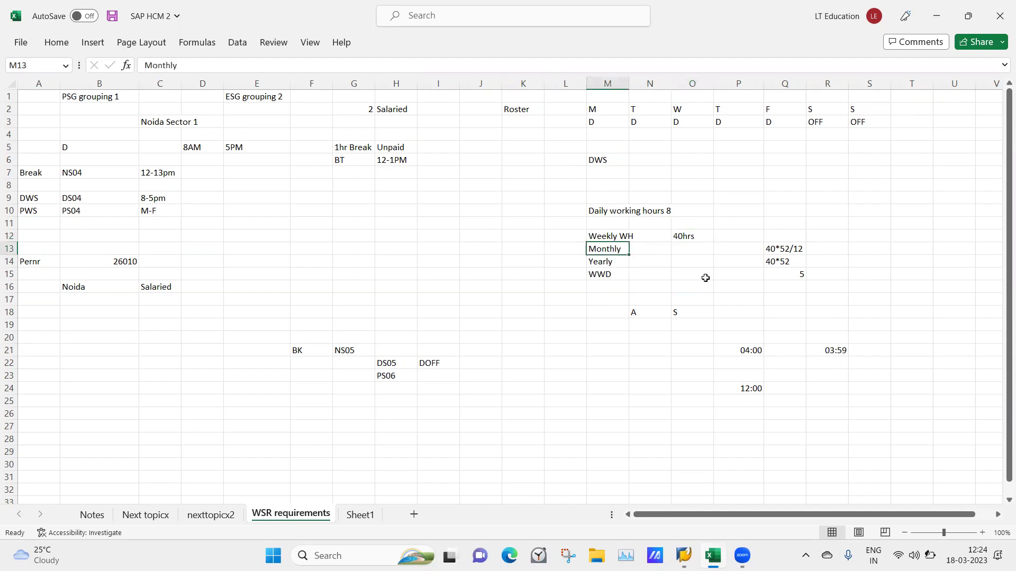
pyautogui.click(573, 358)
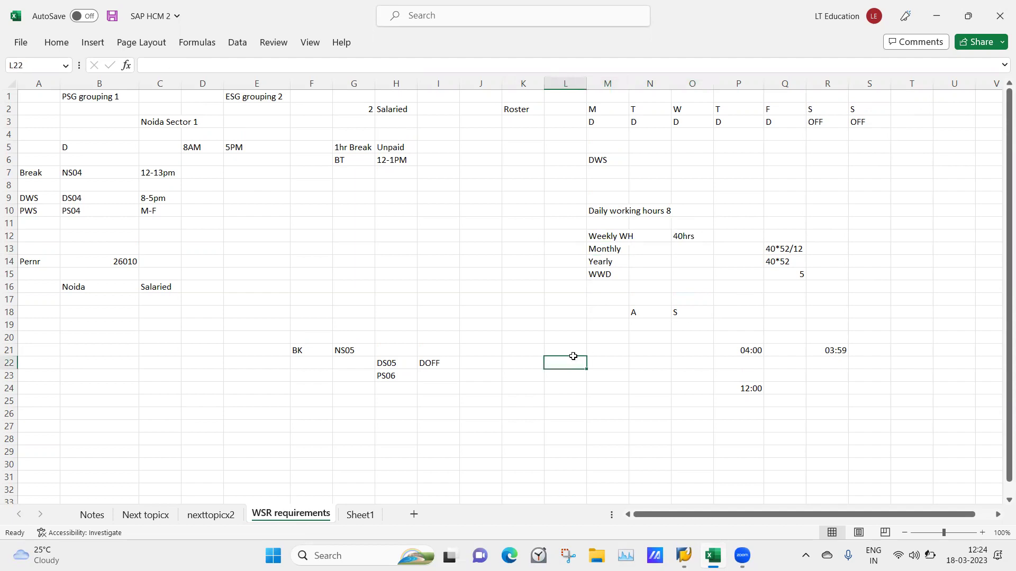
# Step: Add an equals sign in cell S13 beside the monthly working hours formula
pyautogui.click(785, 251)
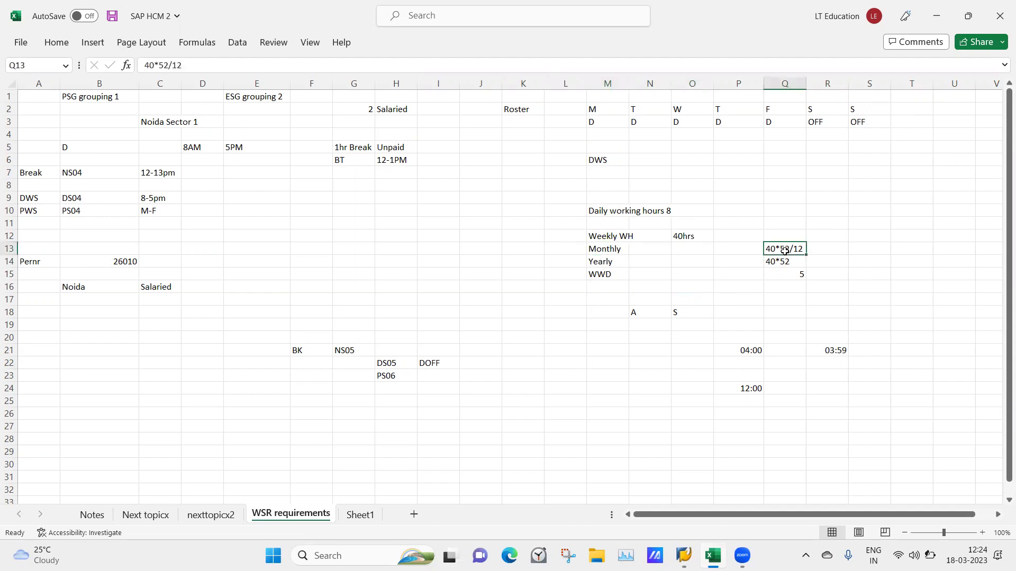
pyautogui.click(866, 248)
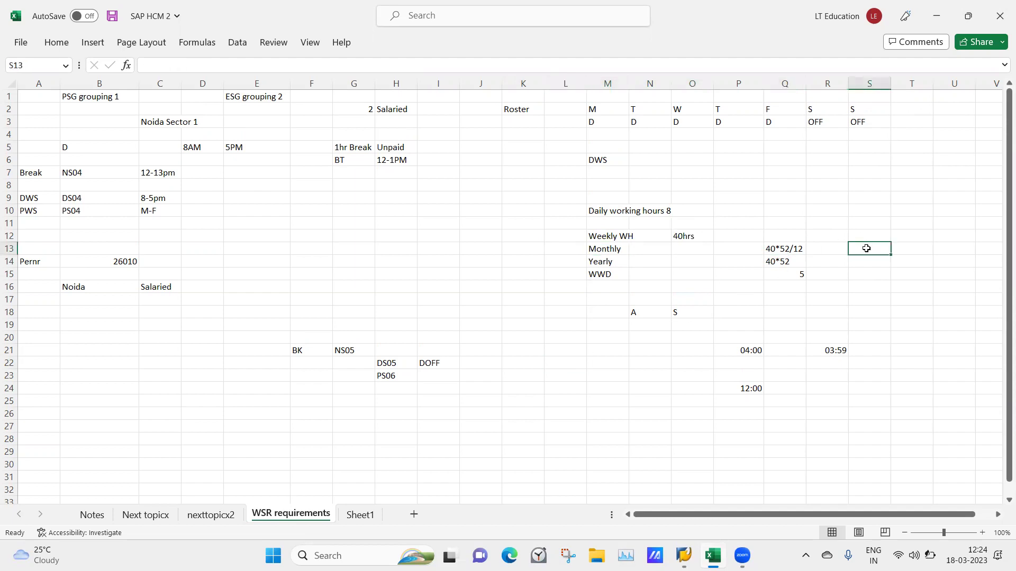
pyautogui.click(773, 252)
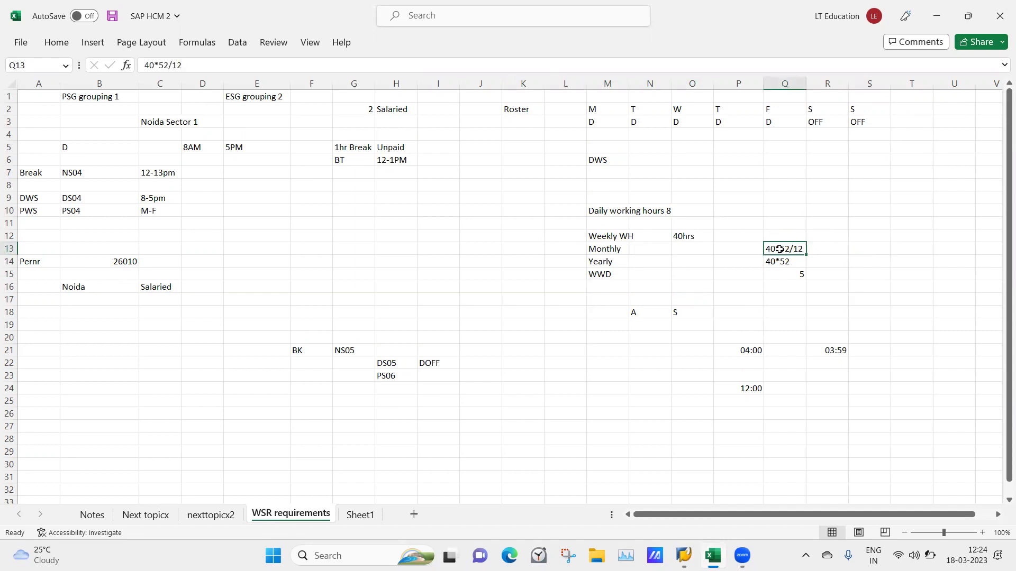
pyautogui.click(859, 246)
pyautogui.write('=')
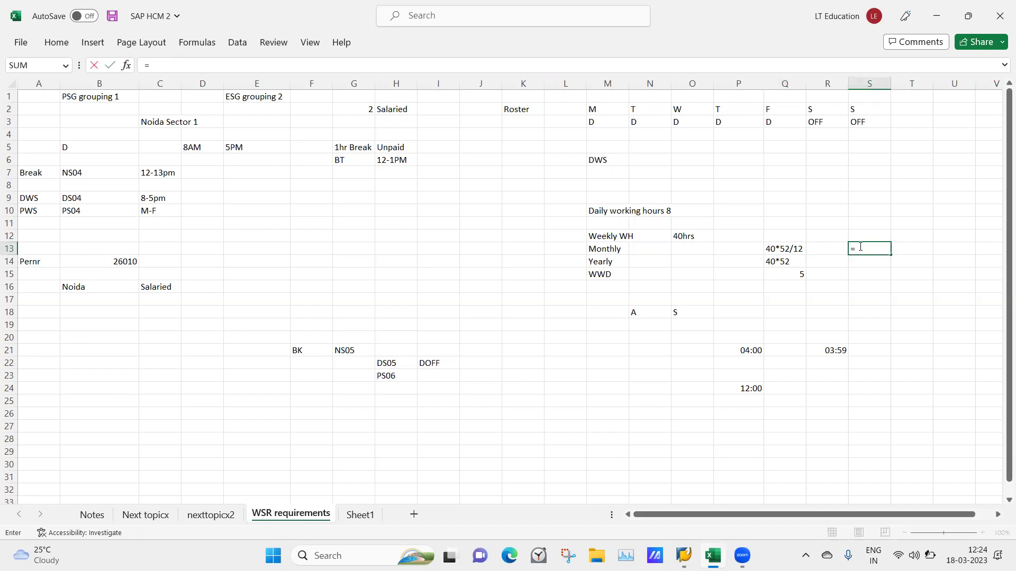
pyautogui.press('Tab')
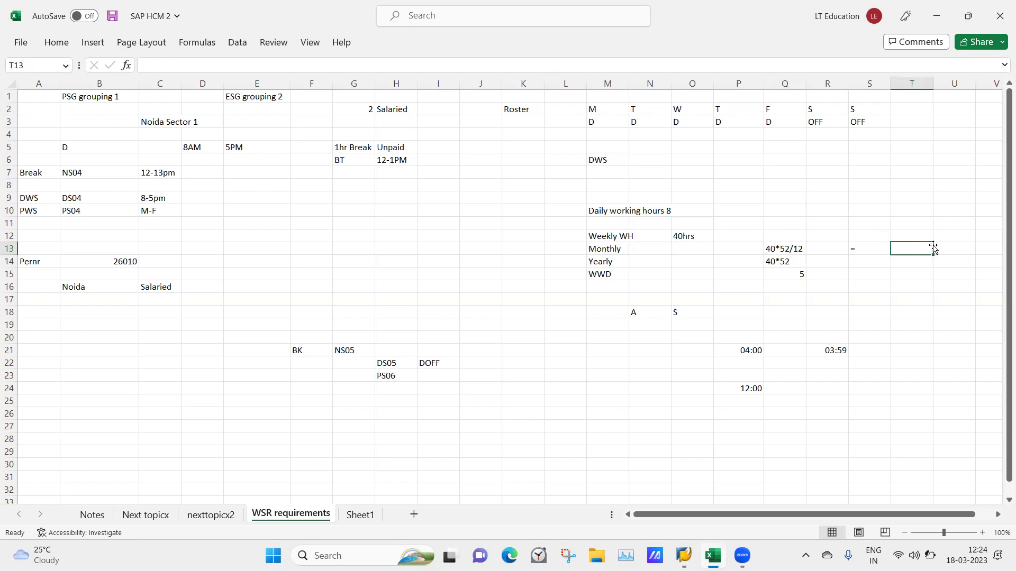
# Step: Examine the formulas for the monthly and yearly working hours in the notes
pyautogui.click(781, 250)
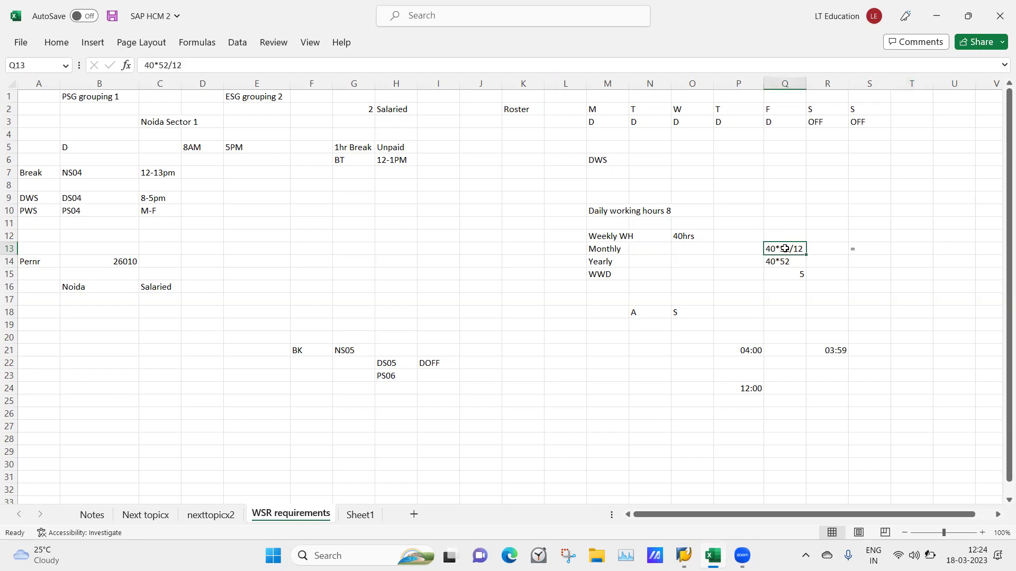
pyautogui.click(789, 263)
pyautogui.click(822, 264)
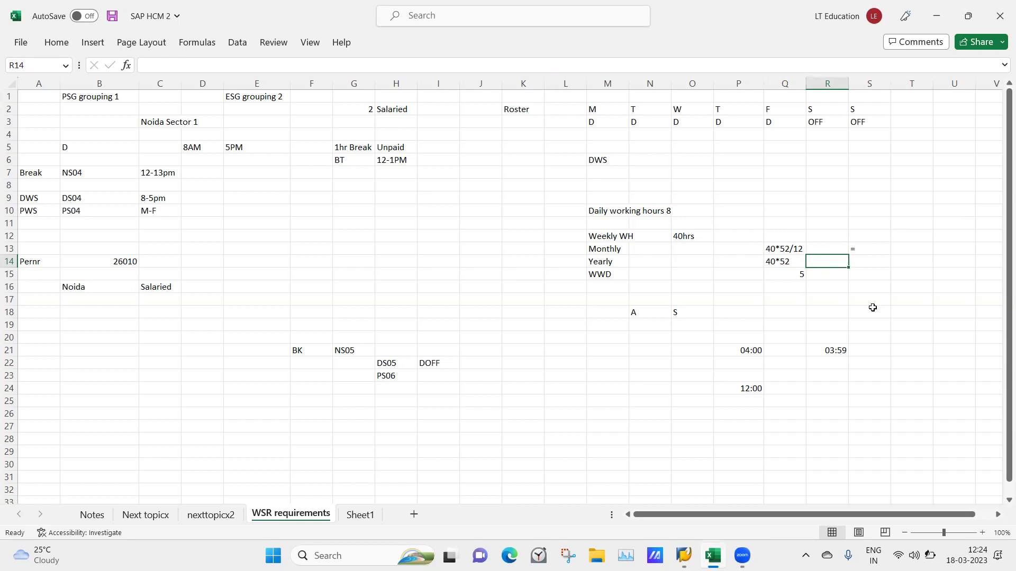
pyautogui.click(608, 262)
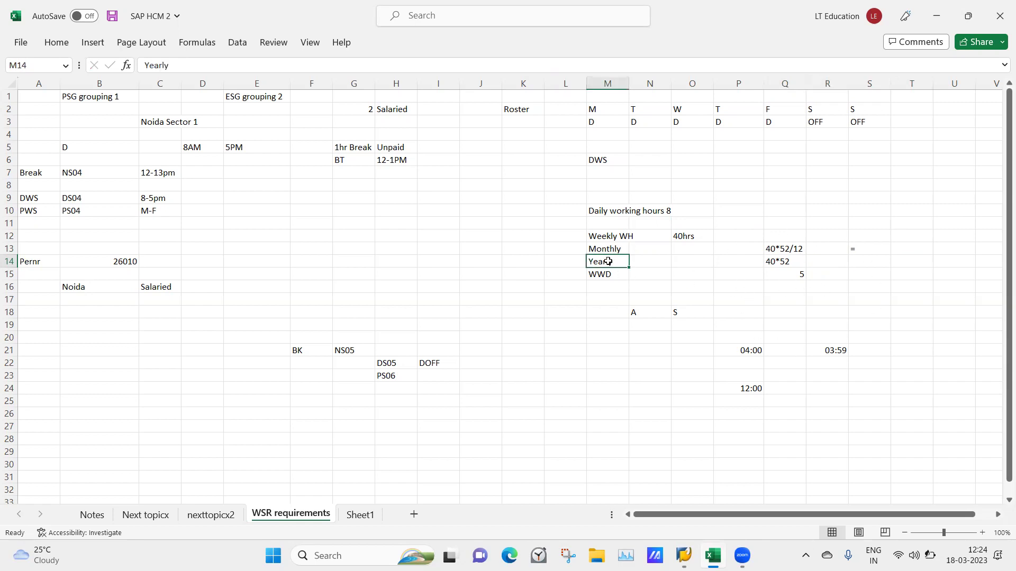
pyautogui.click(798, 247)
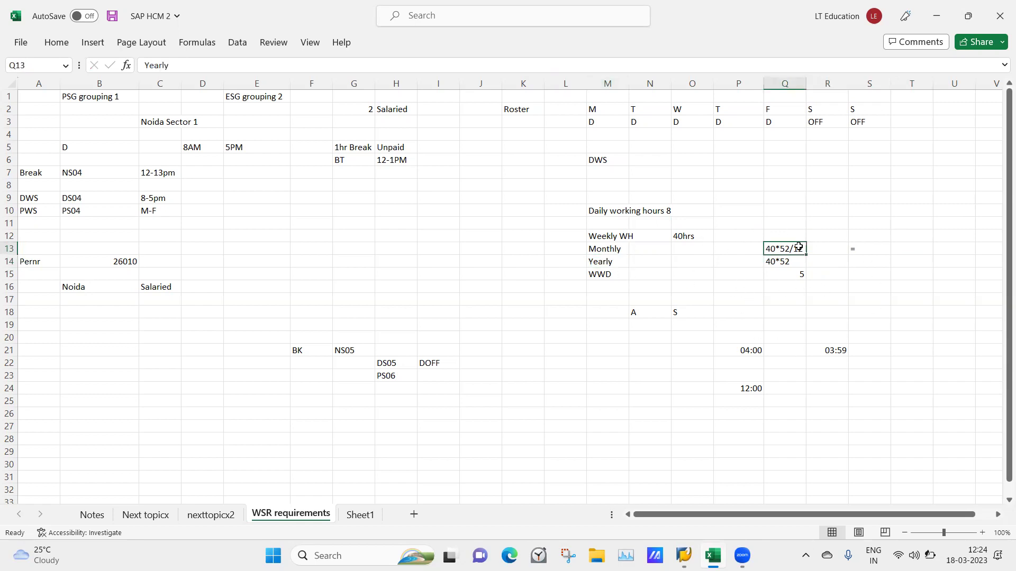
pyautogui.click(888, 261)
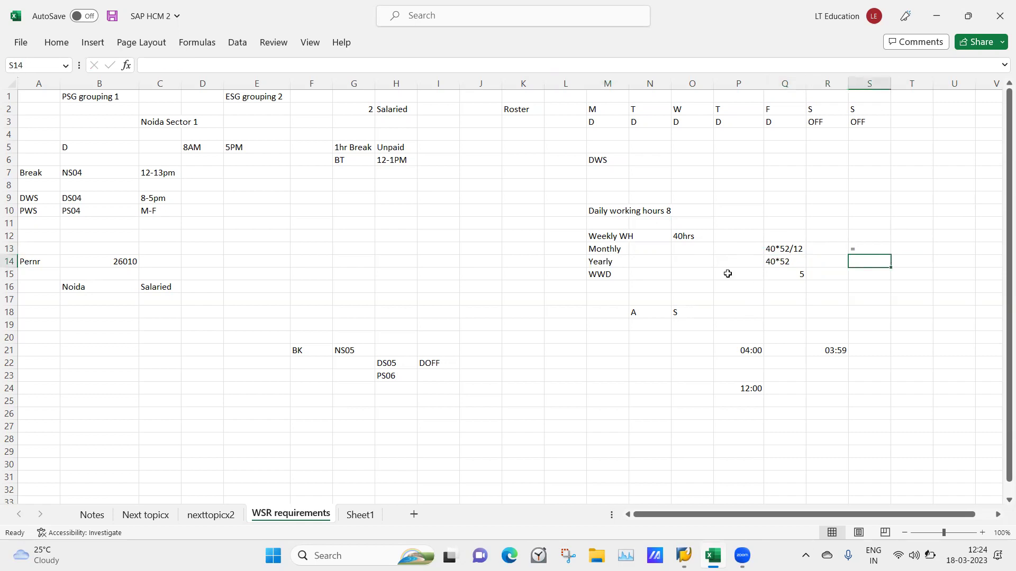
# Step: Examine the weekly workdays (WWD) requirement against the Monday-to-Sunday roster in the notes
pyautogui.click(597, 277)
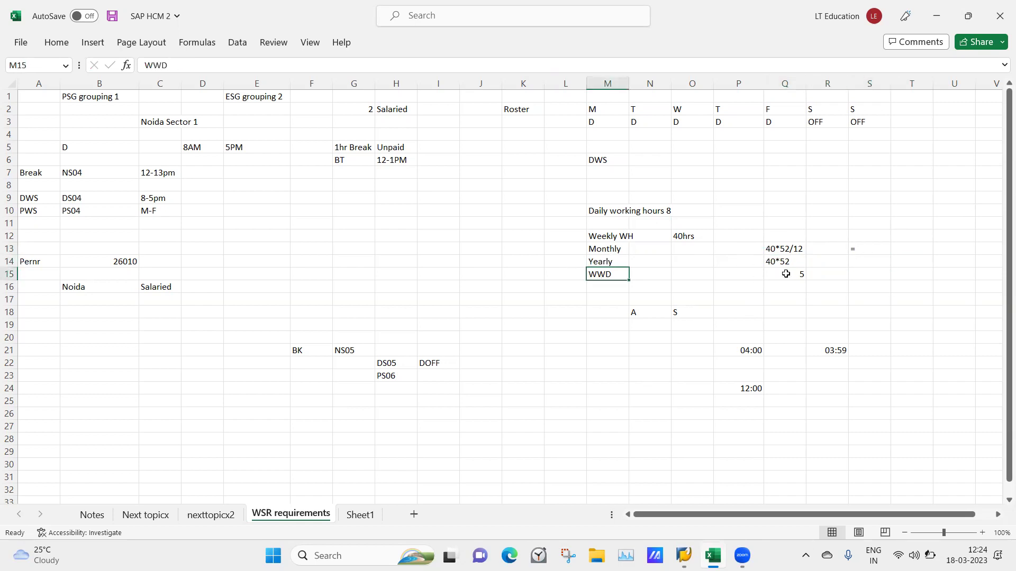
pyautogui.click(591, 135)
pyautogui.click(593, 123)
pyautogui.press('Right')
pyautogui.press('Right')
pyautogui.press('Right')
pyautogui.press('Right')
pyautogui.press('Right')
pyautogui.press('Right')
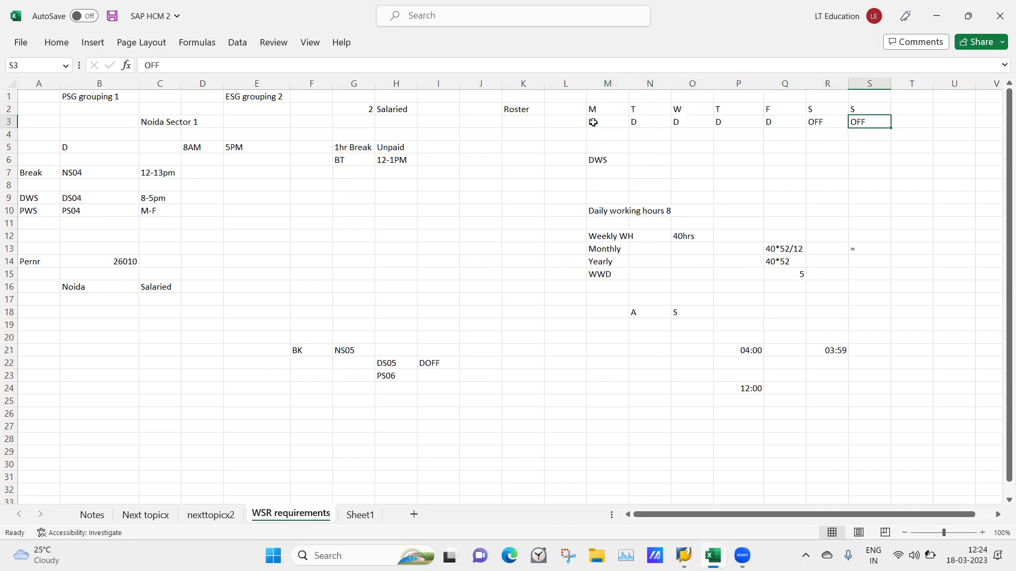
pyautogui.press('Left')
pyautogui.press('Left')
pyautogui.press('Left')
pyautogui.press('Left')
pyautogui.press('Left')
pyautogui.press('Left')
pyautogui.press('Right')
pyautogui.press('Right')
pyautogui.press('Right')
pyautogui.press('Right')
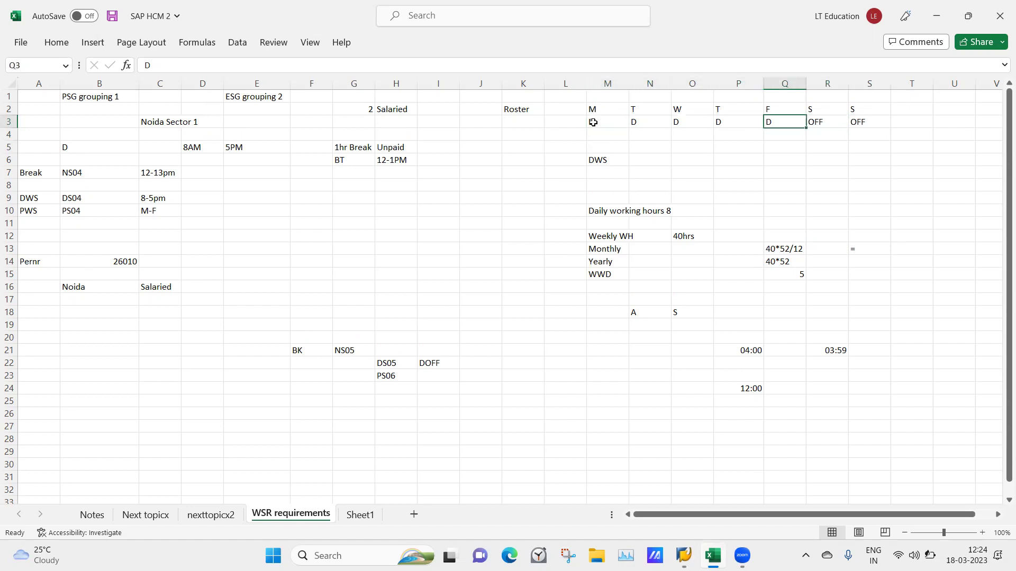
pyautogui.click(594, 122)
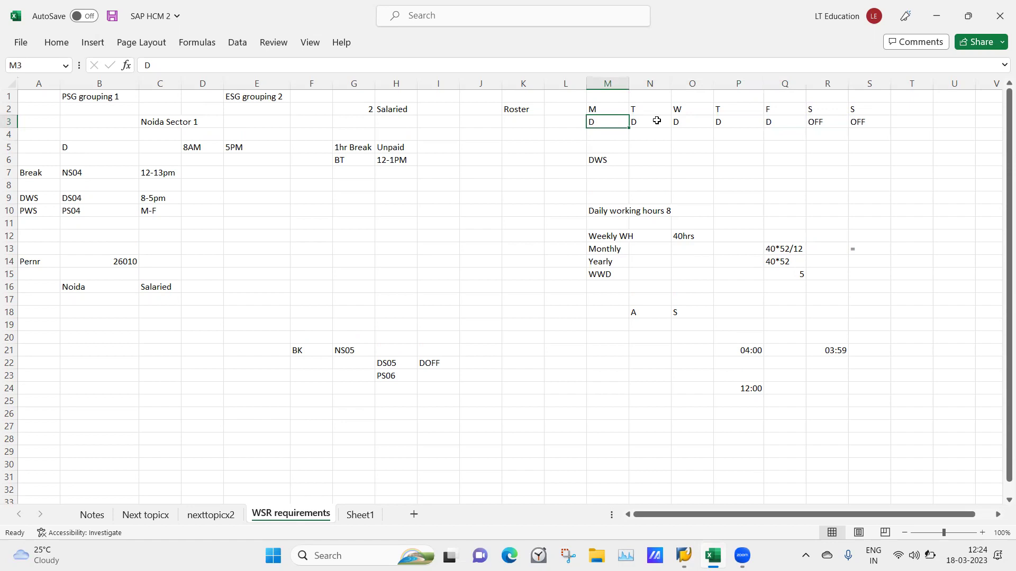
pyautogui.click(809, 274)
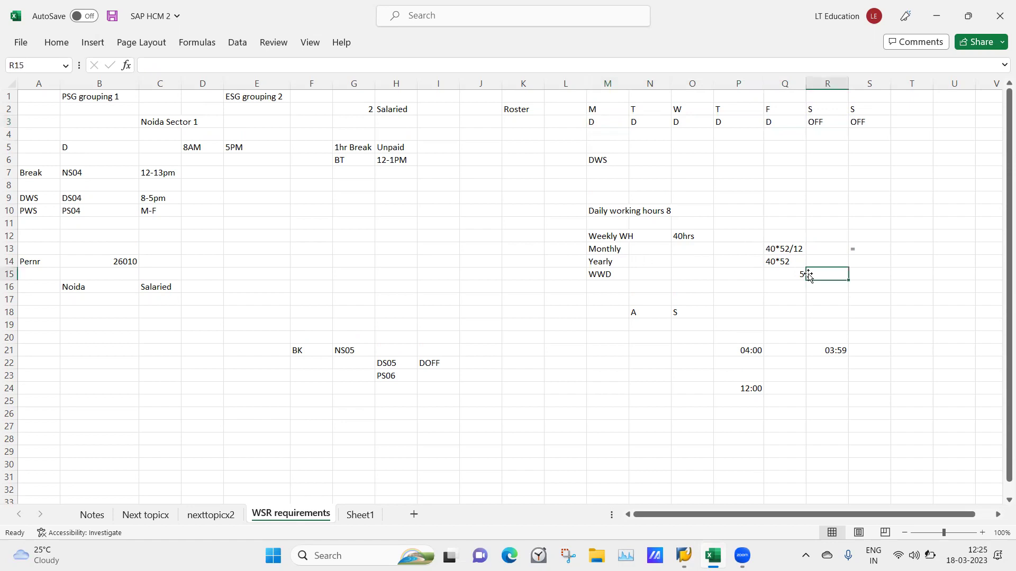
pyautogui.click(453, 254)
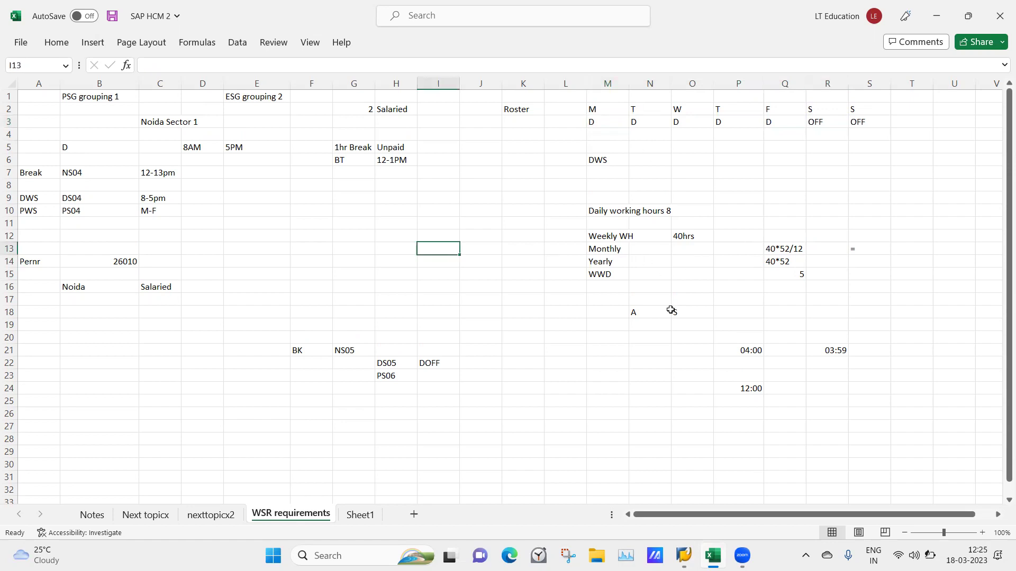
# Step: Switch to the SAP work schedule rule entry and go to its Daily working hours field
pyautogui.click(684, 556)
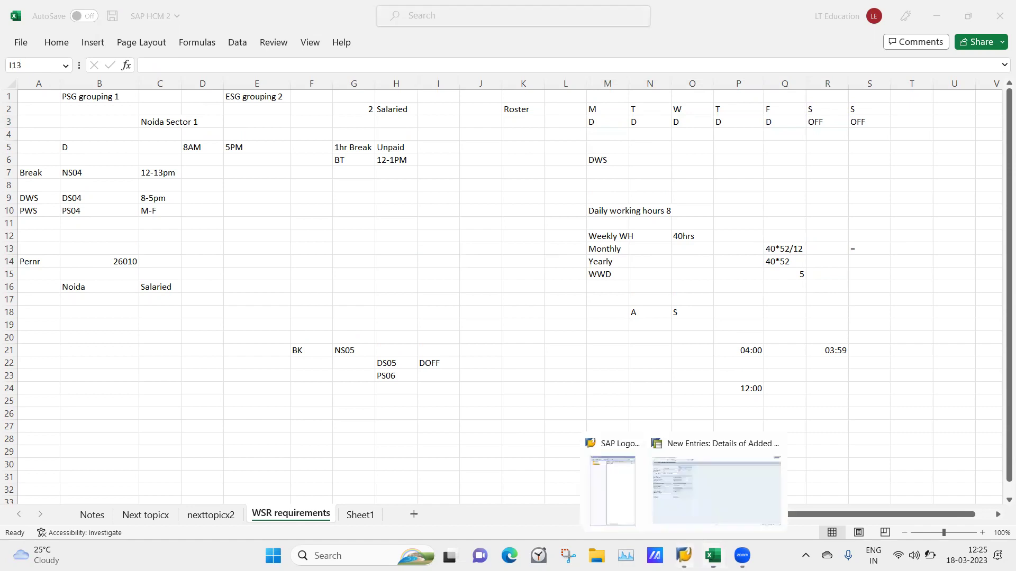
pyautogui.click(720, 487)
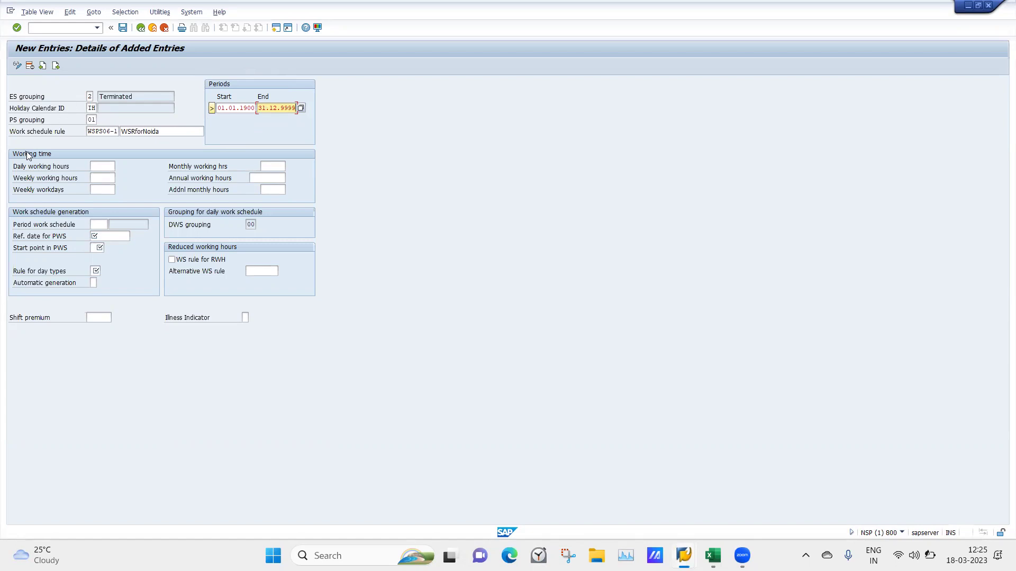
pyautogui.click(111, 166)
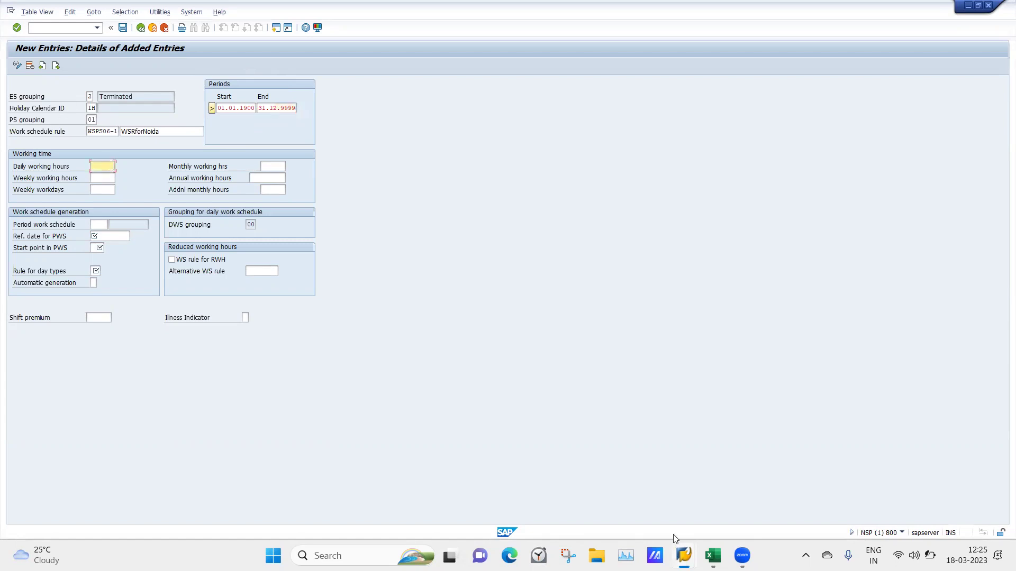
# Step: Switch back to the Excel notes and check the daily working hours and the start and end times of daily work schedule DS04
pyautogui.click(713, 556)
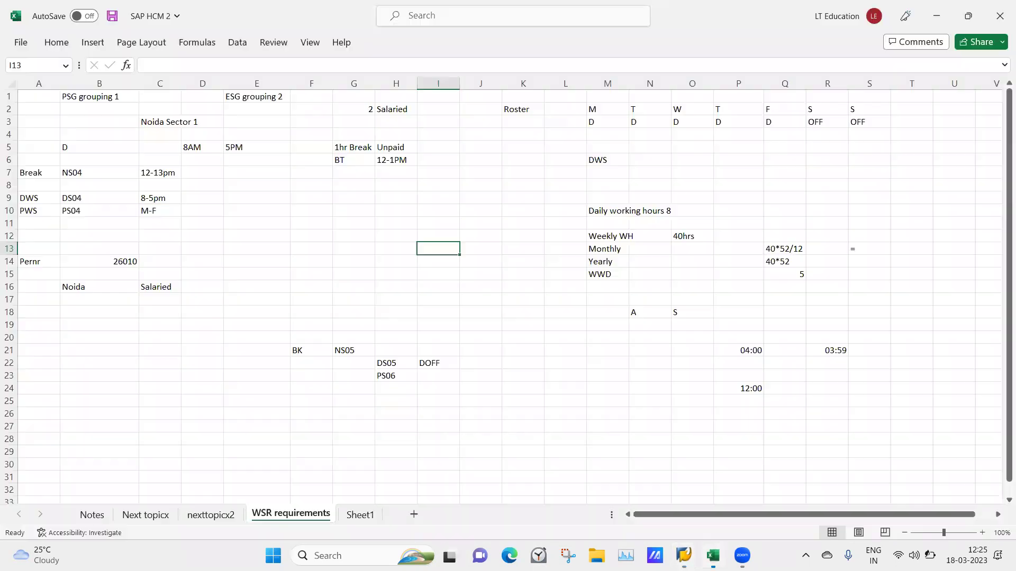
pyautogui.click(564, 209)
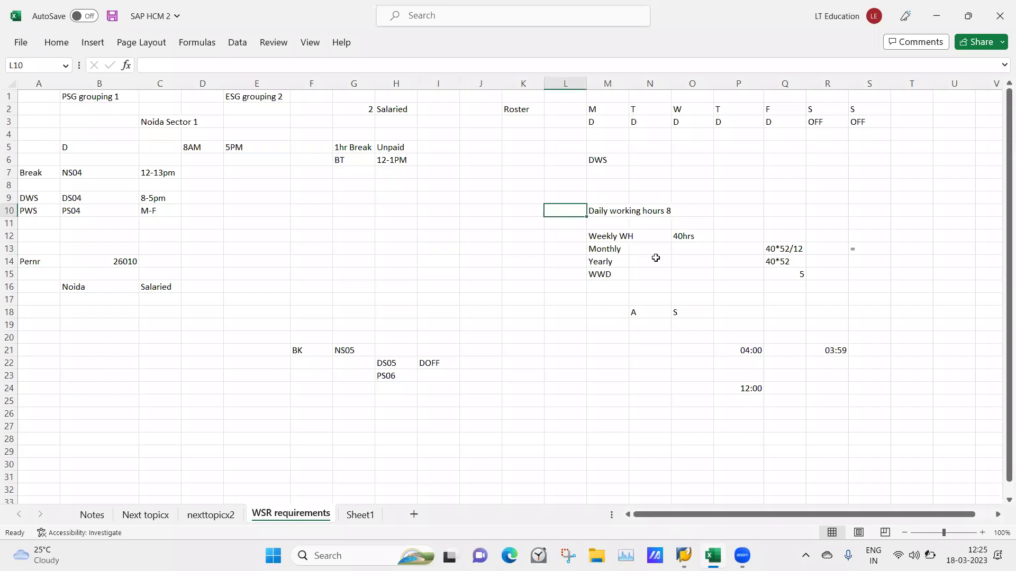
pyautogui.click(686, 224)
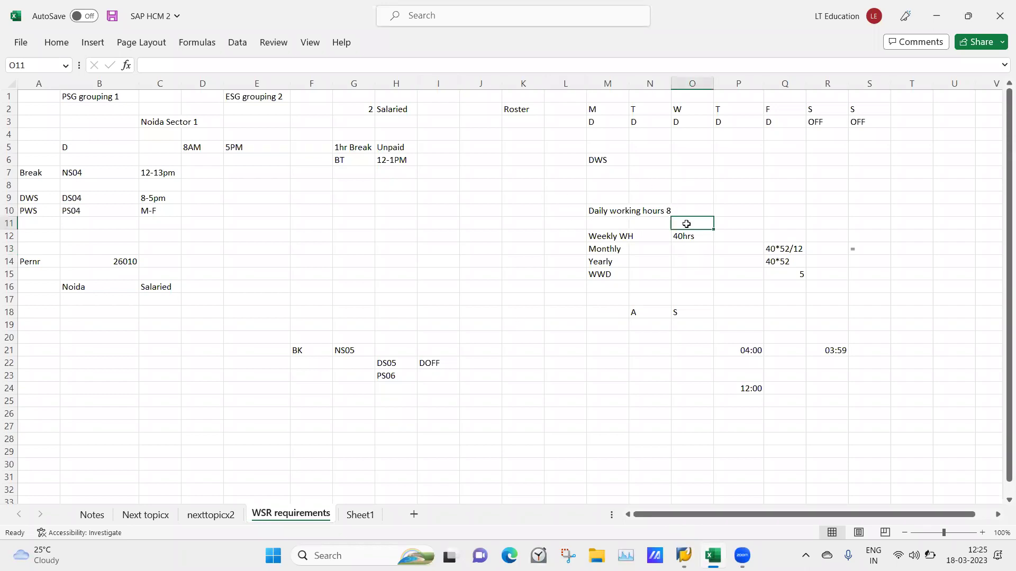
pyautogui.click(35, 197)
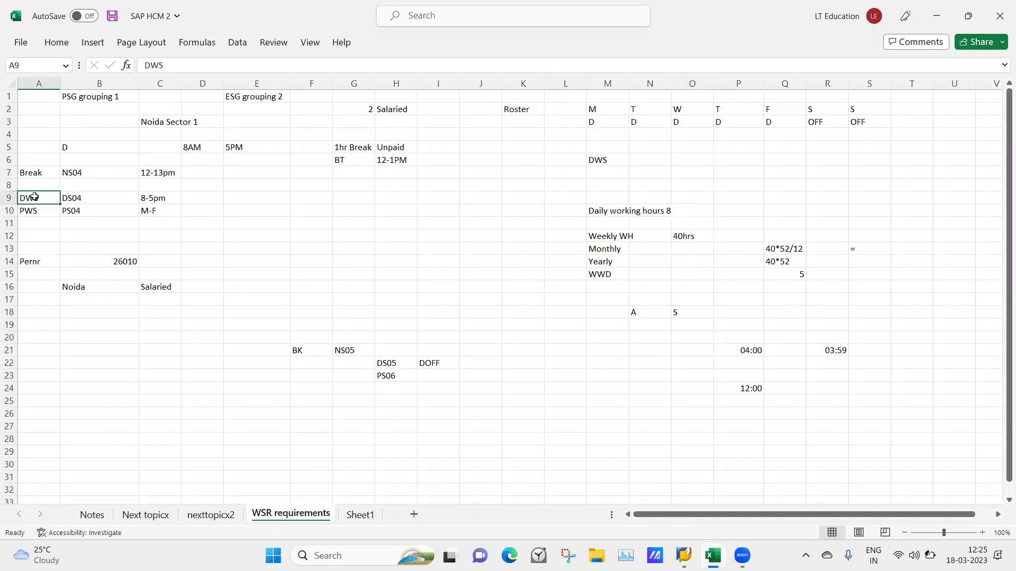
pyautogui.click(173, 195)
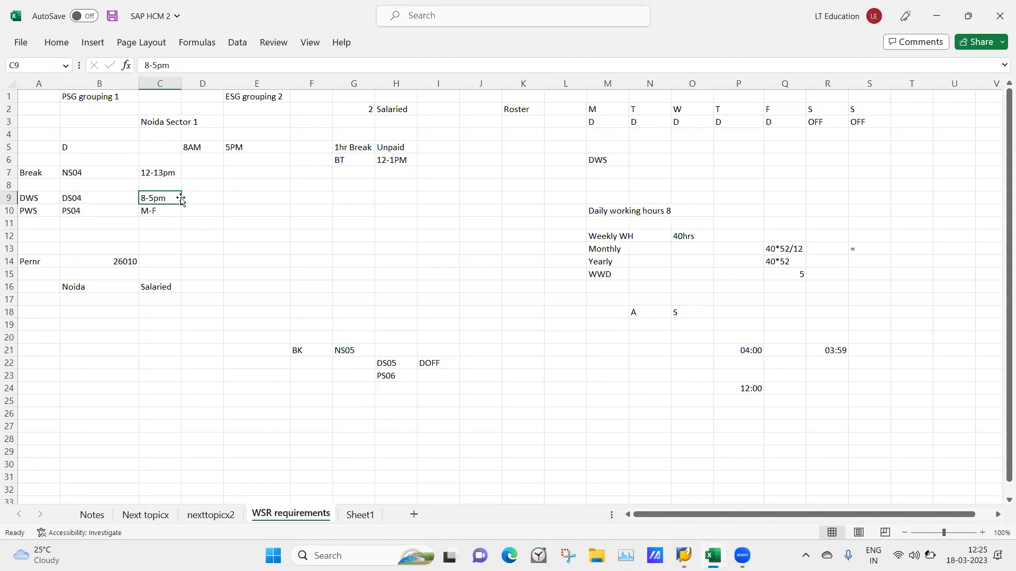
pyautogui.click(237, 197)
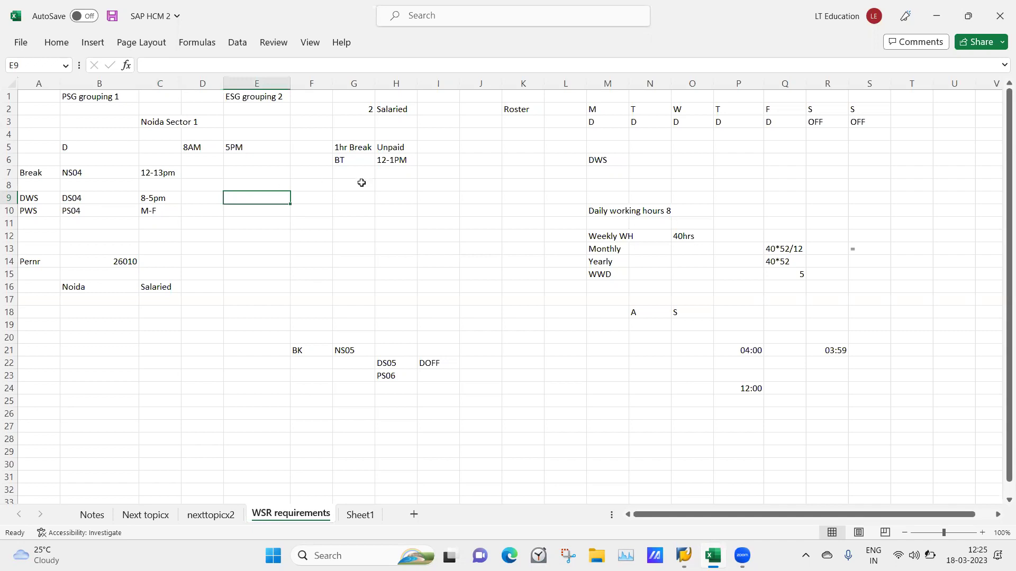
pyautogui.doubleClick(360, 200)
pyautogui.write('9-1')
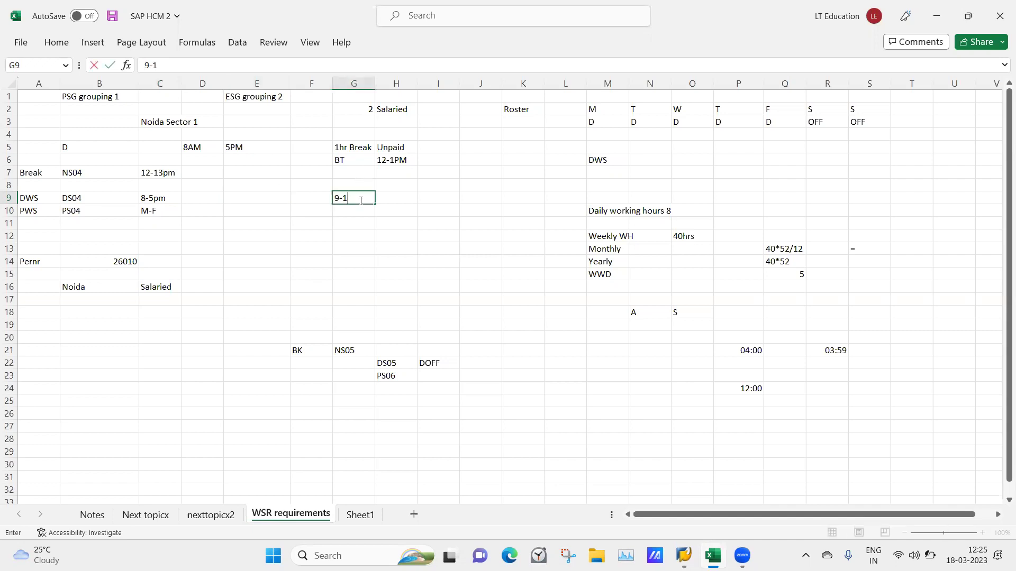
pyautogui.press('Tab')
pyautogui.press('Tab')
pyautogui.click(360, 200)
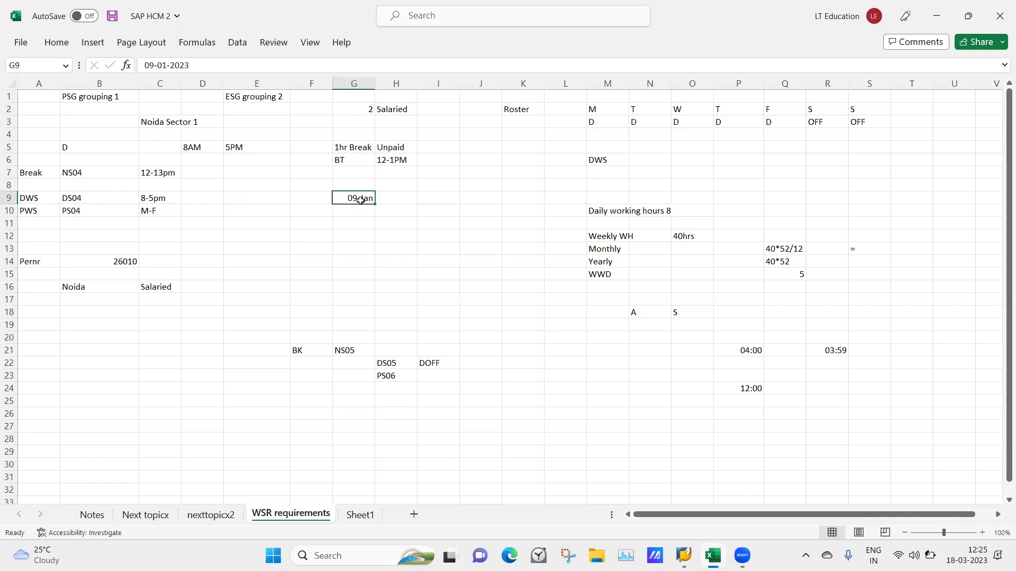
pyautogui.press('Delete')
pyautogui.write('9')
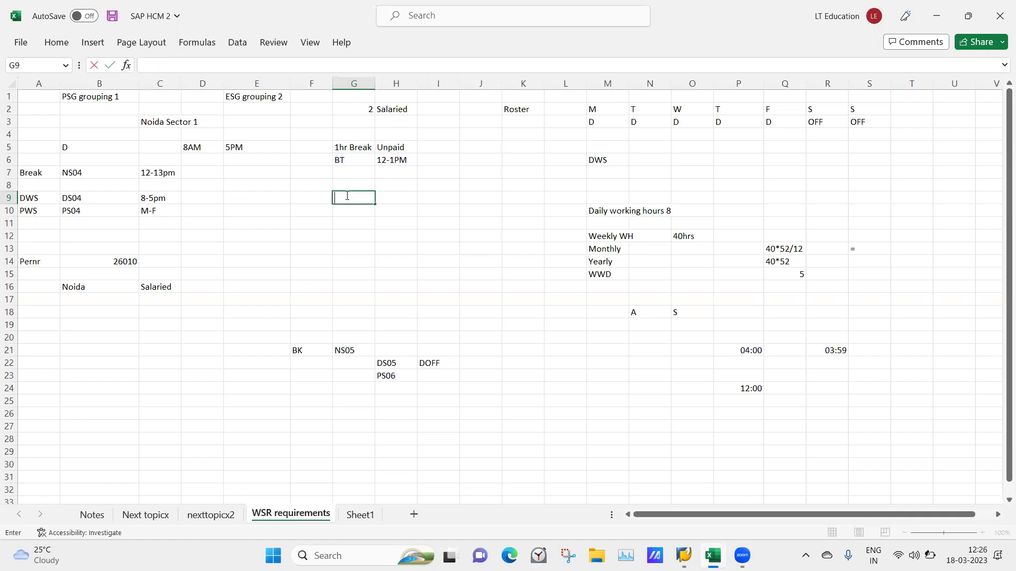
pyautogui.click(390, 234)
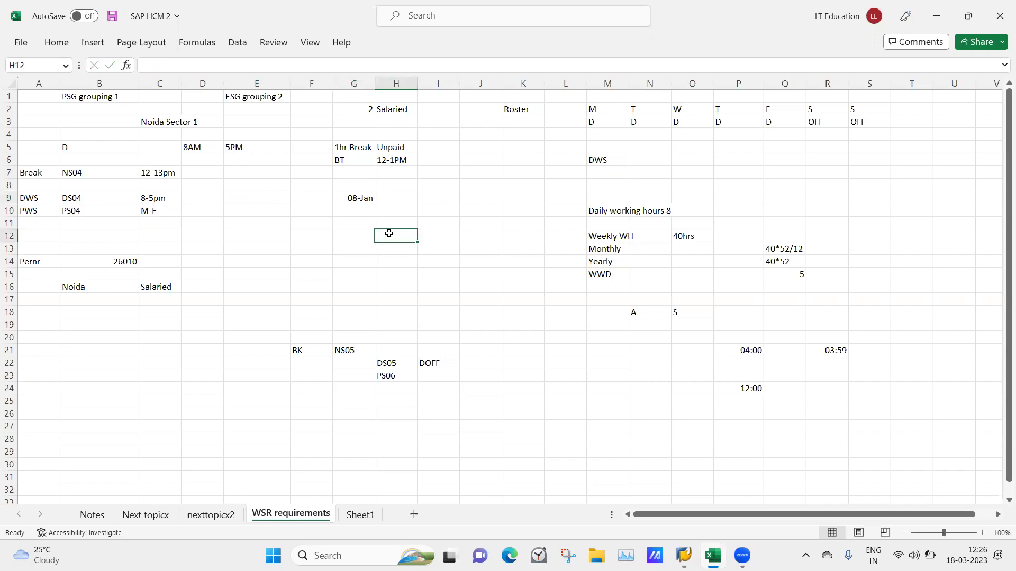
pyautogui.click(358, 198)
pyautogui.press('Delete')
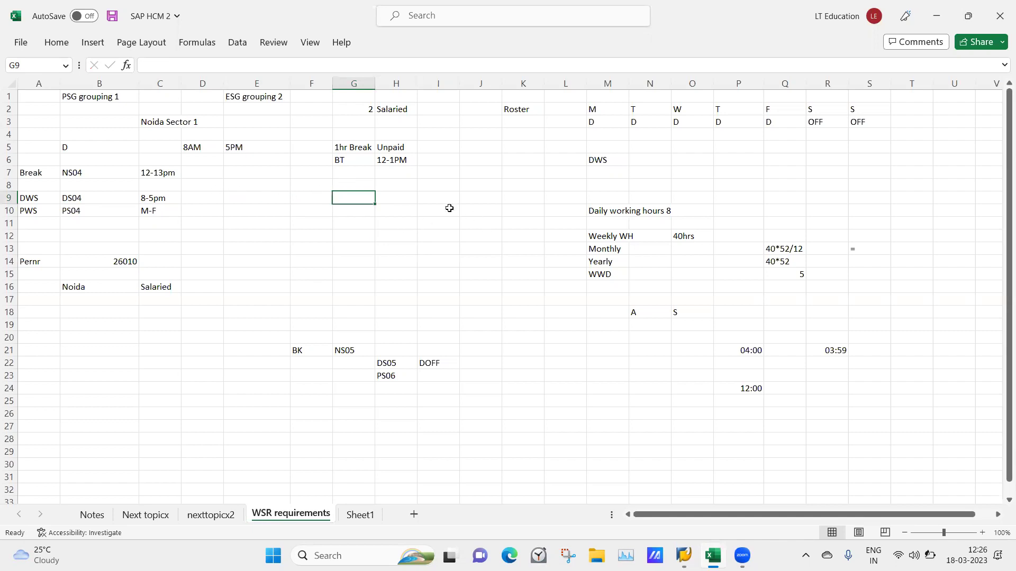
pyautogui.click(435, 240)
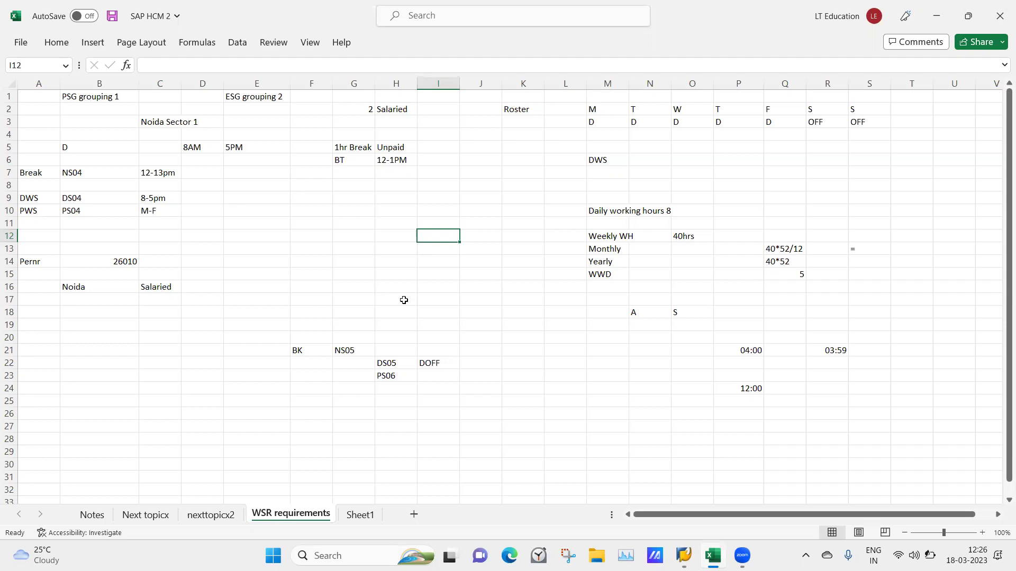
pyautogui.click(336, 231)
pyautogui.click(346, 198)
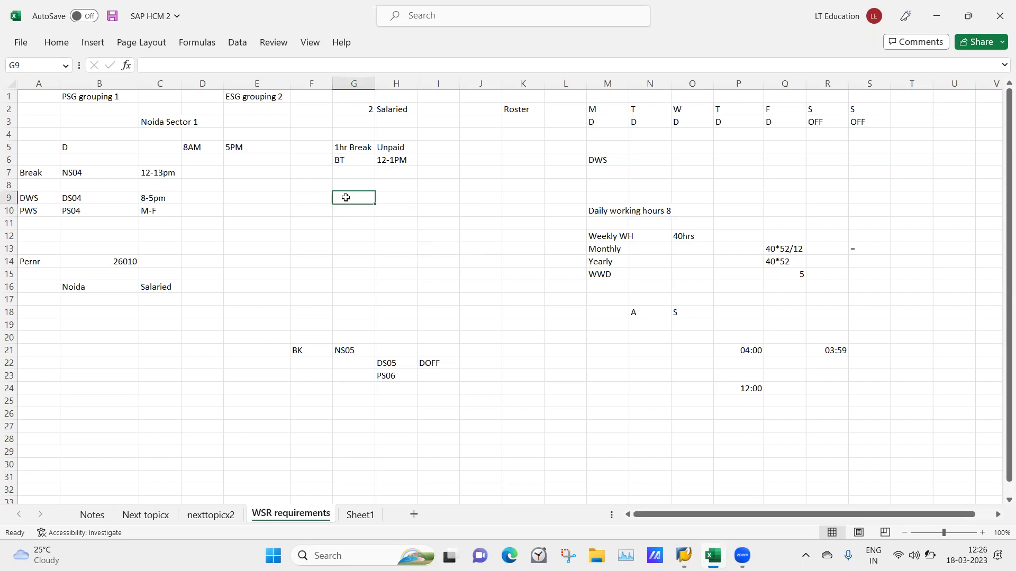
pyautogui.press('Left')
pyautogui.press('Down')
pyautogui.press('Down')
pyautogui.press('Right')
pyautogui.press('Right')
pyautogui.press('Left')
pyautogui.press('Right')
pyautogui.press('Left')
pyautogui.press('Left')
pyautogui.press('Right')
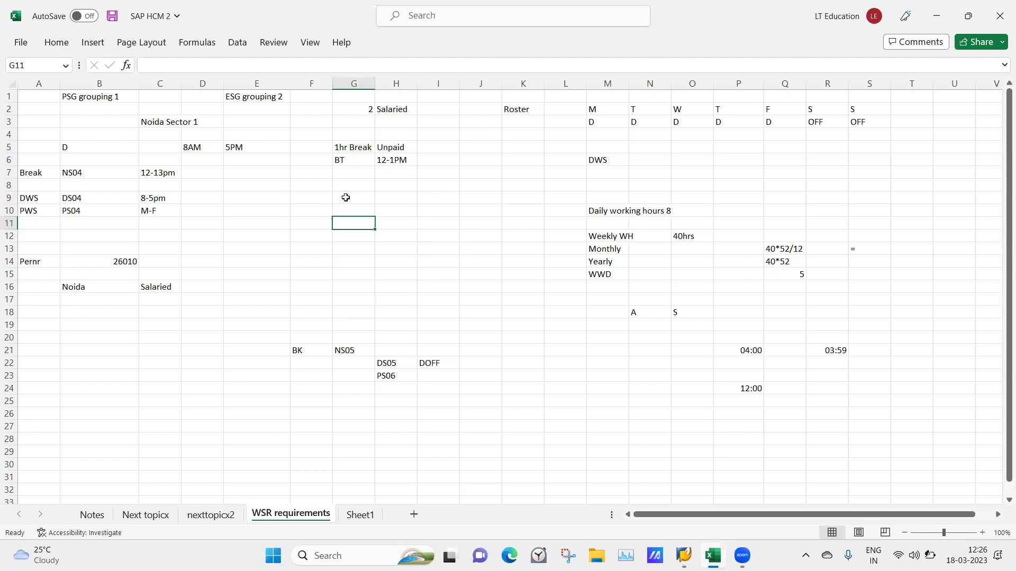
# Step: Enter 9 in cell C29 below the requirements notes
pyautogui.doubleClick(163, 452)
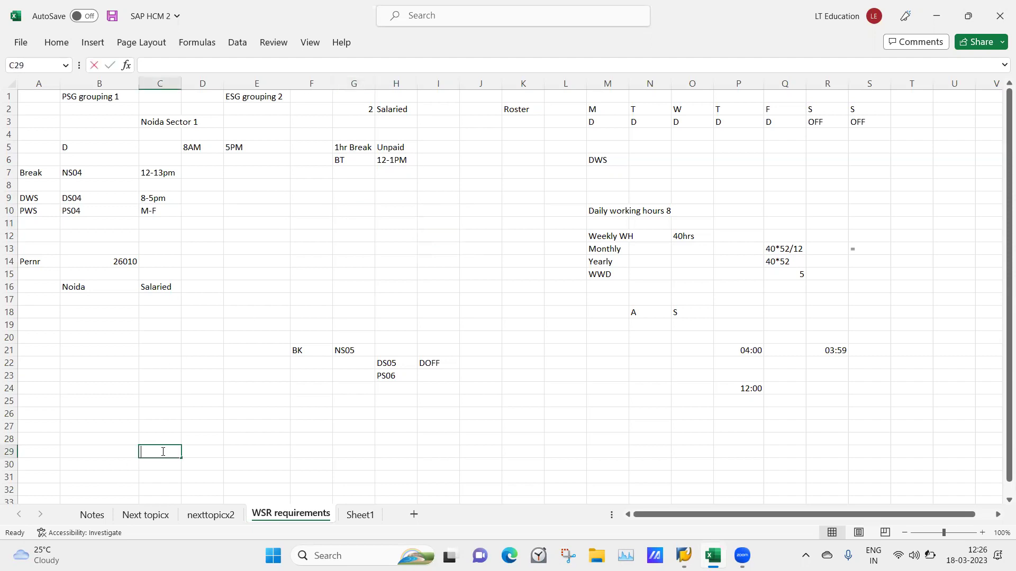
pyautogui.write('9')
pyautogui.click(290, 448)
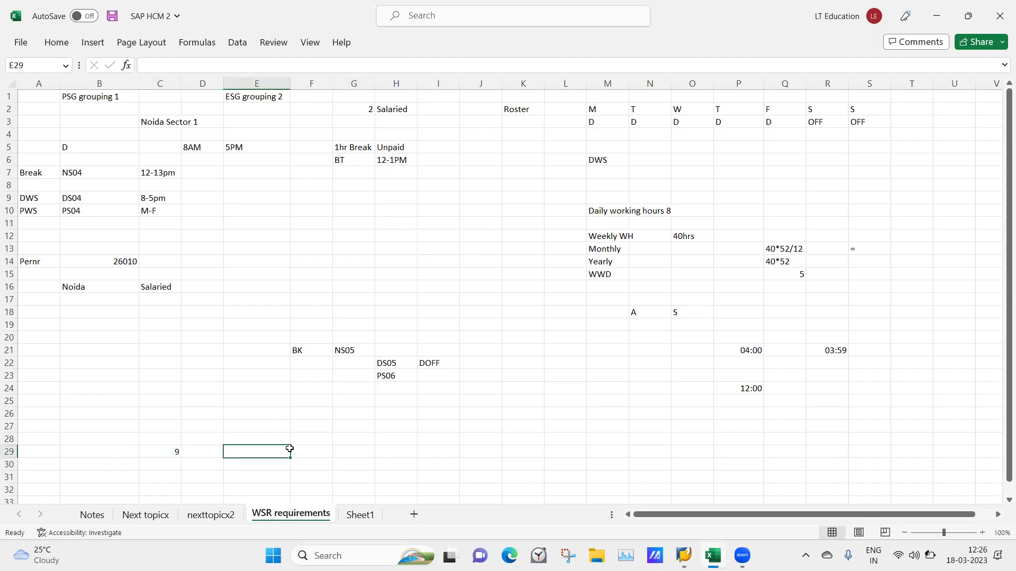
# Step: Clear the 9 from cell C29 below the requirements notes
pyautogui.click(174, 451)
pyautogui.press('BackSpace')
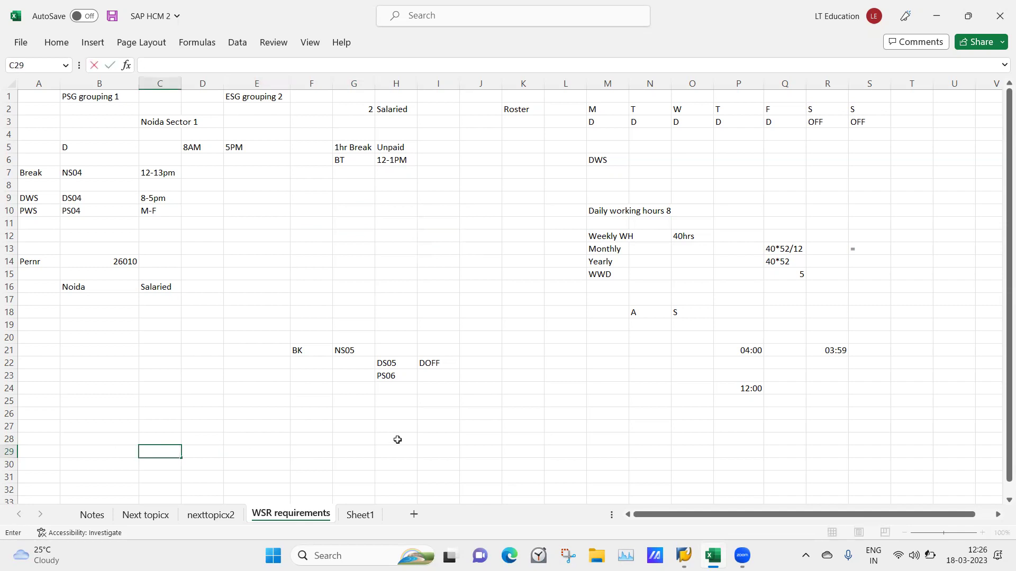
pyautogui.click(316, 455)
pyautogui.click(342, 455)
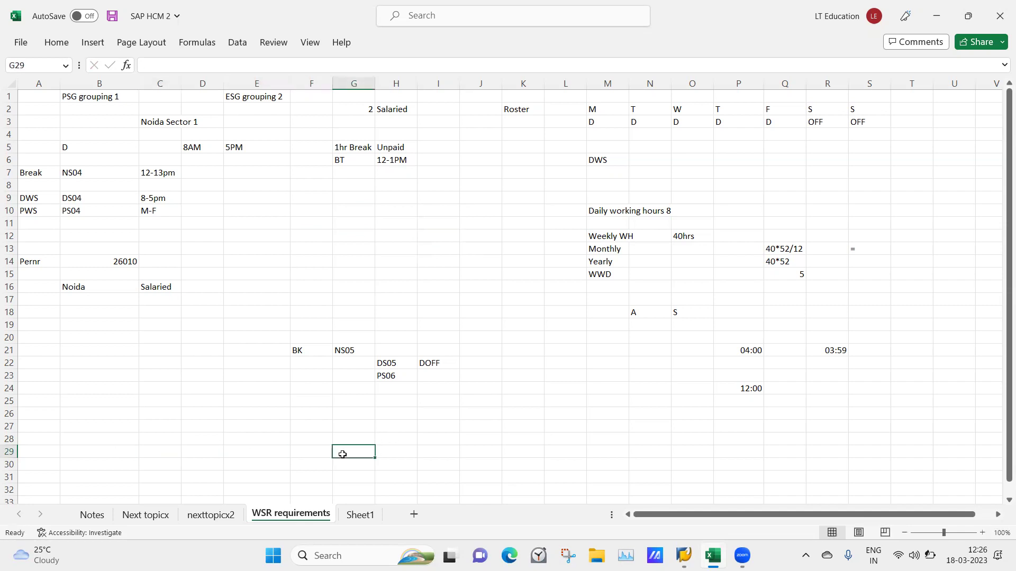
pyautogui.click(312, 453)
pyautogui.click(349, 456)
pyautogui.click(311, 449)
pyautogui.press('Right')
pyautogui.press('Right')
pyautogui.press('Right')
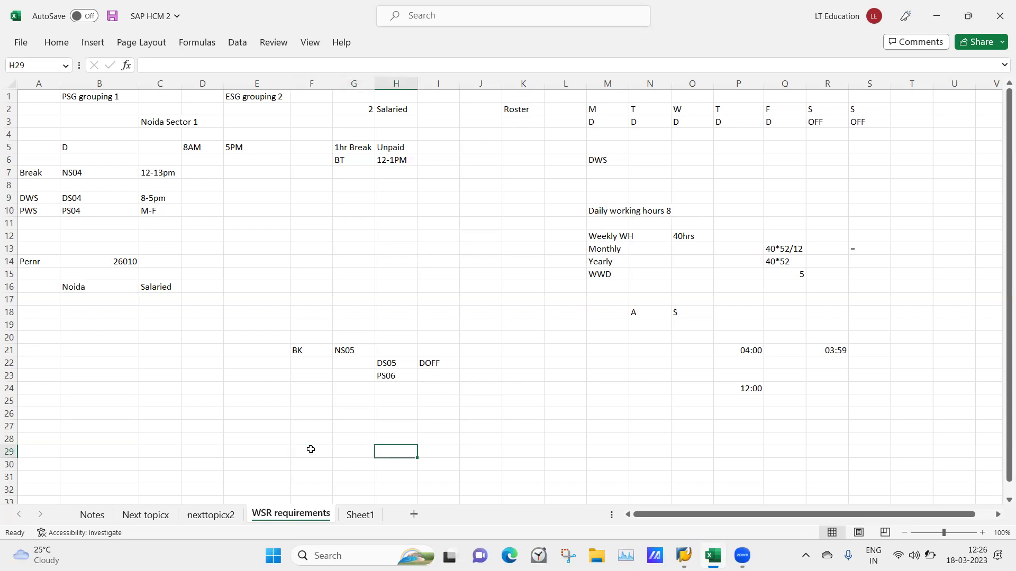
pyautogui.press('Left')
pyautogui.press('Left')
pyautogui.press('Left')
pyautogui.press('Left')
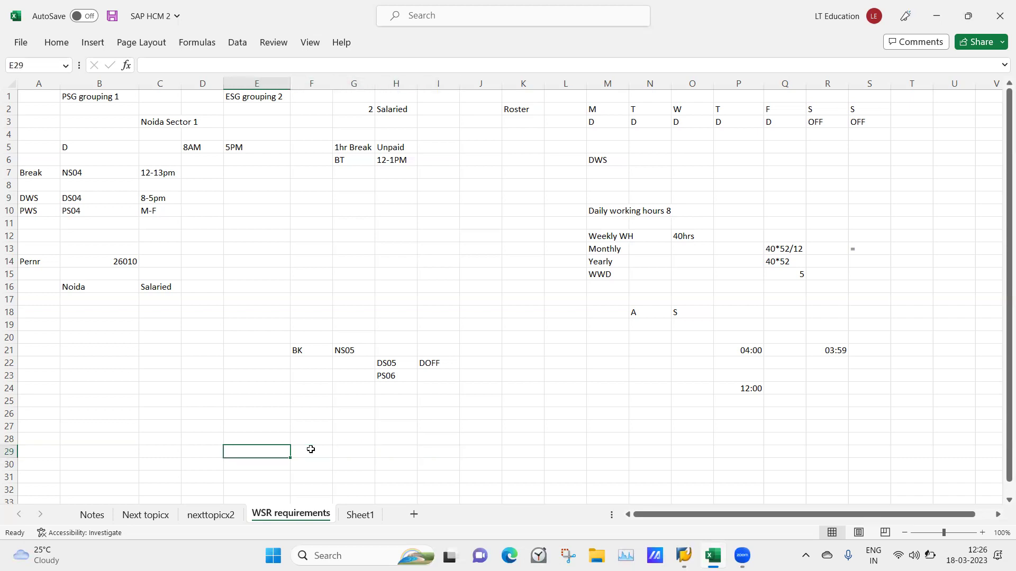
pyautogui.press('Right')
pyautogui.press('Right')
pyautogui.press('Right')
pyautogui.press('Left')
pyautogui.press('Left')
pyautogui.press('Right')
pyautogui.press('Left')
pyautogui.press('Left')
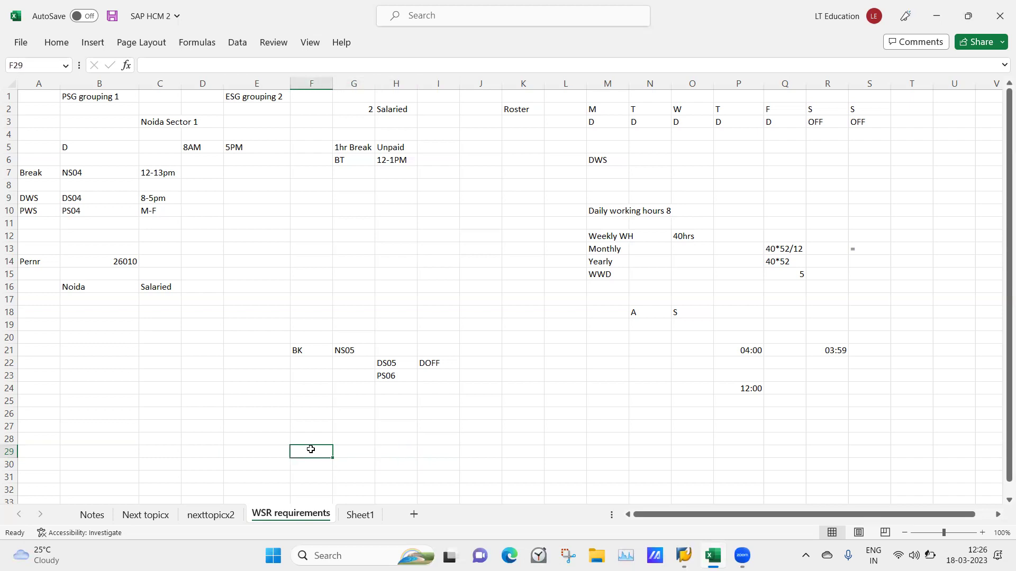
# Step: Enter 9 in cell F29 below the requirements notes and clear it again
pyautogui.press('Right')
pyautogui.write('9')
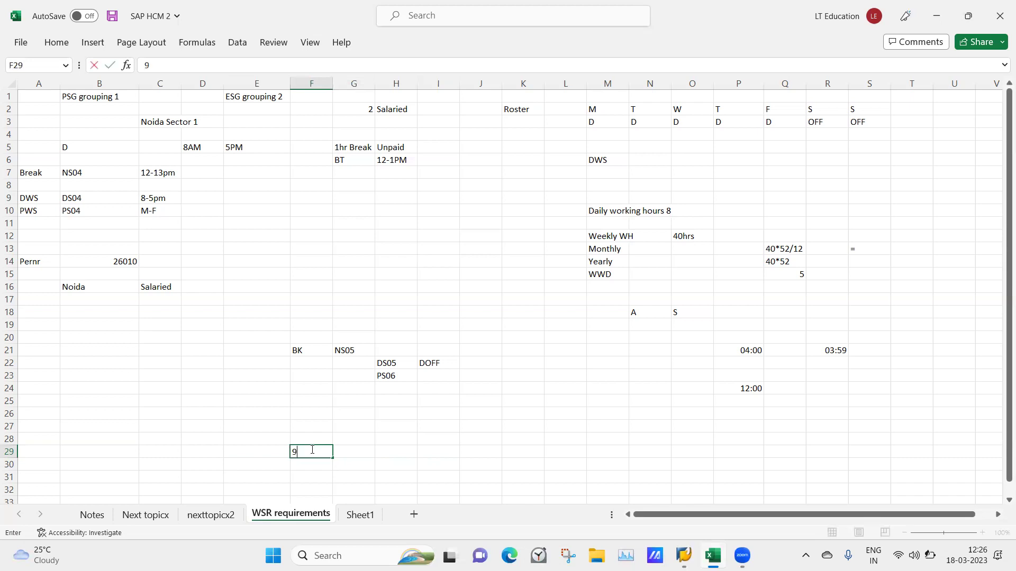
pyautogui.click(377, 452)
pyautogui.click(315, 451)
pyautogui.click(407, 452)
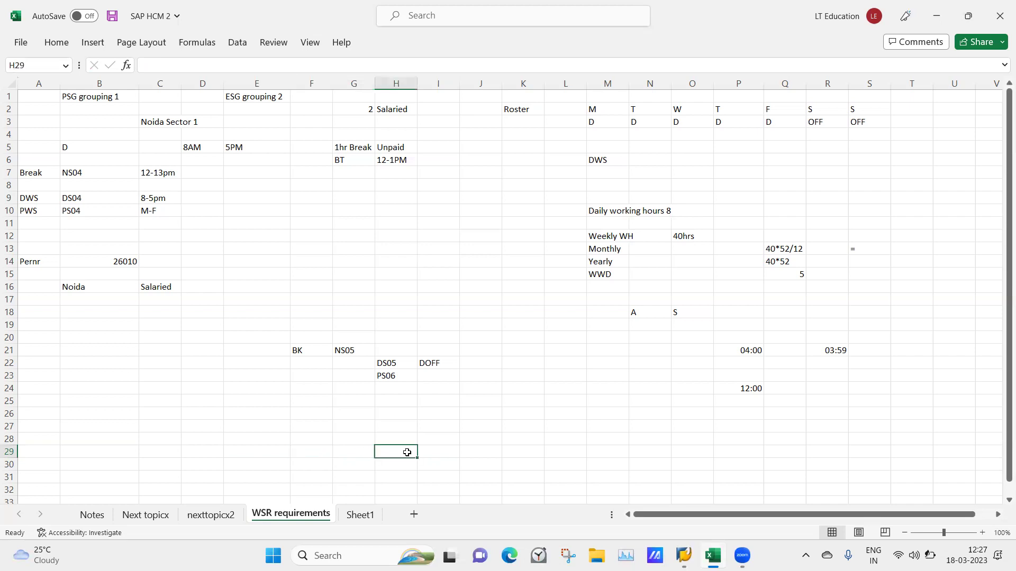
pyautogui.press('Right')
pyautogui.press('Right')
pyautogui.press('Left')
pyautogui.press('Left')
pyautogui.press('Right')
pyautogui.press('Left')
pyautogui.press('Left')
pyautogui.press('Right')
pyautogui.press('Left')
pyautogui.press('Left')
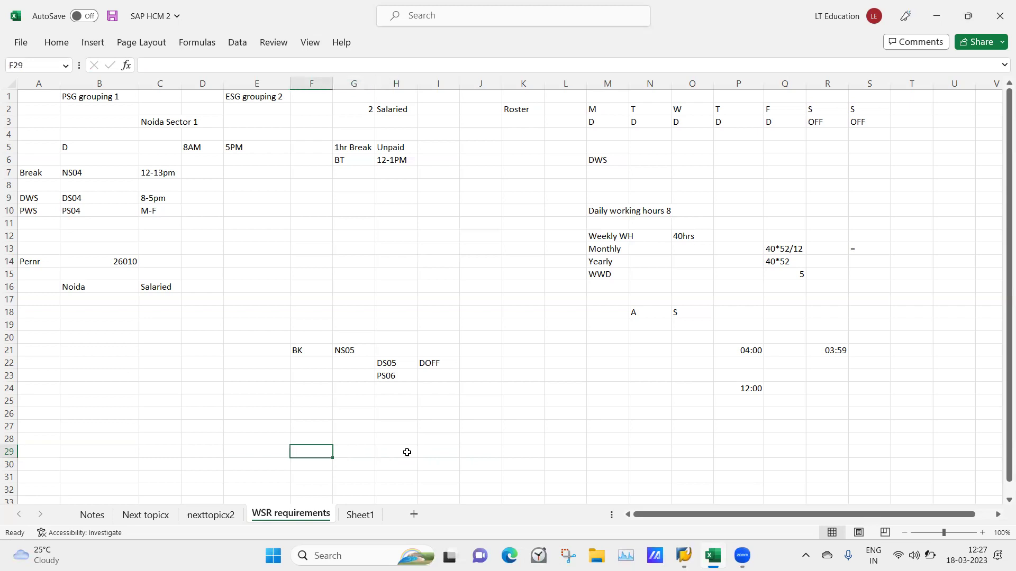
pyautogui.press('Right')
pyautogui.press('Right')
pyautogui.press('Left')
pyautogui.press('Left')
pyautogui.press('Right')
pyautogui.press('Right')
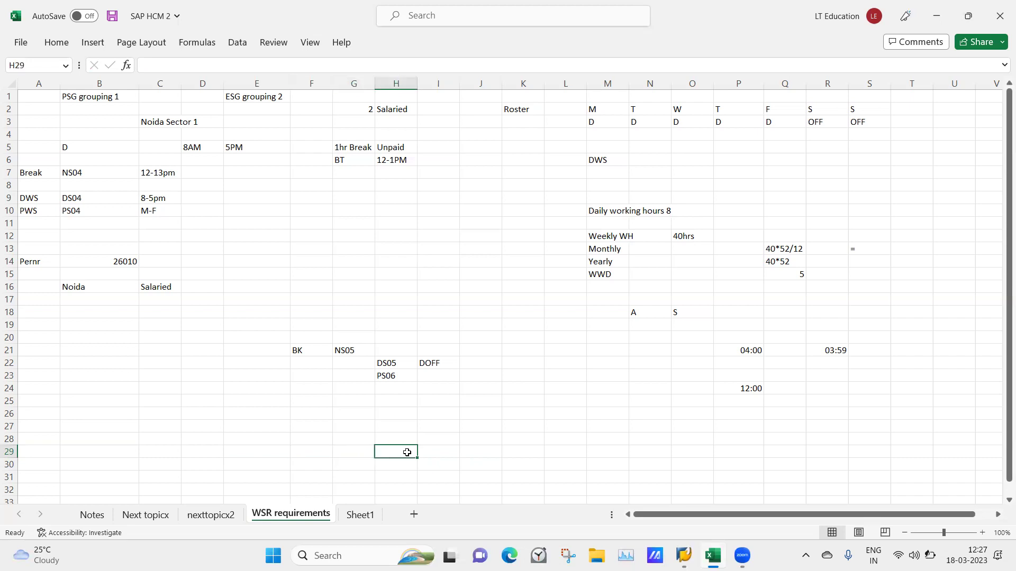
pyautogui.write('9')
pyautogui.press('Escape')
pyautogui.press('Left')
pyautogui.press('Right')
pyautogui.press('Right')
pyautogui.press('Right')
pyautogui.press('Left')
pyautogui.press('Left')
pyautogui.press('Left')
pyautogui.press('Right')
pyautogui.press('Right')
pyautogui.press('Left')
pyautogui.press('Left')
pyautogui.press('Left')
pyautogui.press('Right')
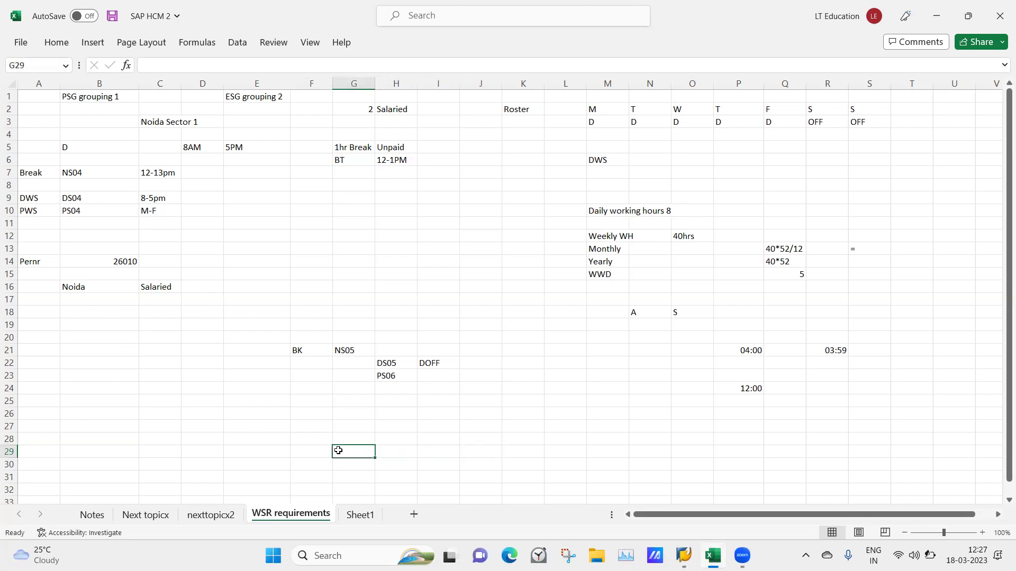
pyautogui.press('Right')
pyautogui.press('Right')
pyautogui.press('Left')
pyautogui.press('Left')
pyautogui.press('Left')
pyautogui.press('Left')
pyautogui.press('Right')
pyautogui.press('Right')
pyautogui.press('Right')
pyautogui.press('Right')
pyautogui.press('Left')
pyautogui.press('Left')
pyautogui.press('Right')
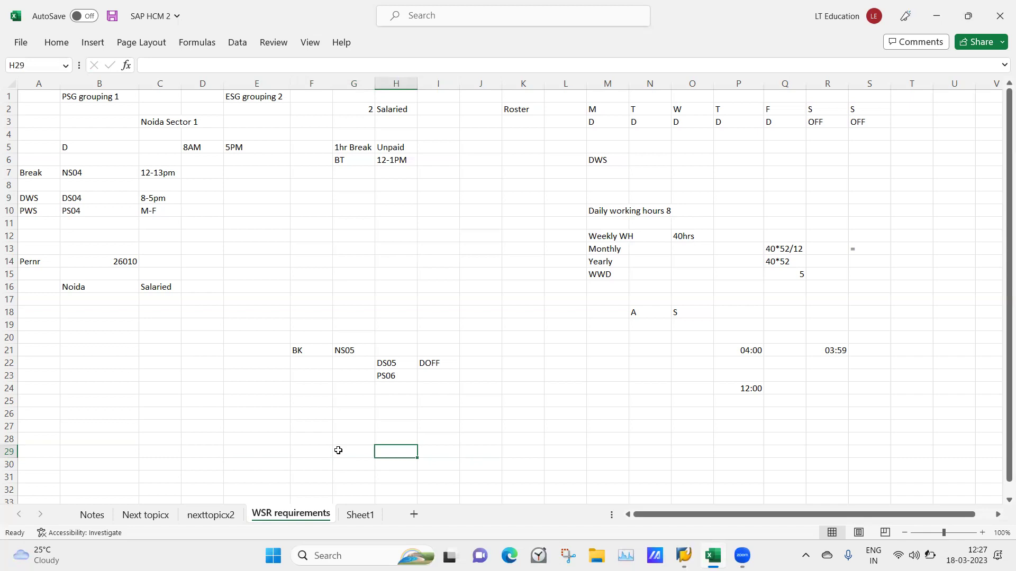
pyautogui.press('Left')
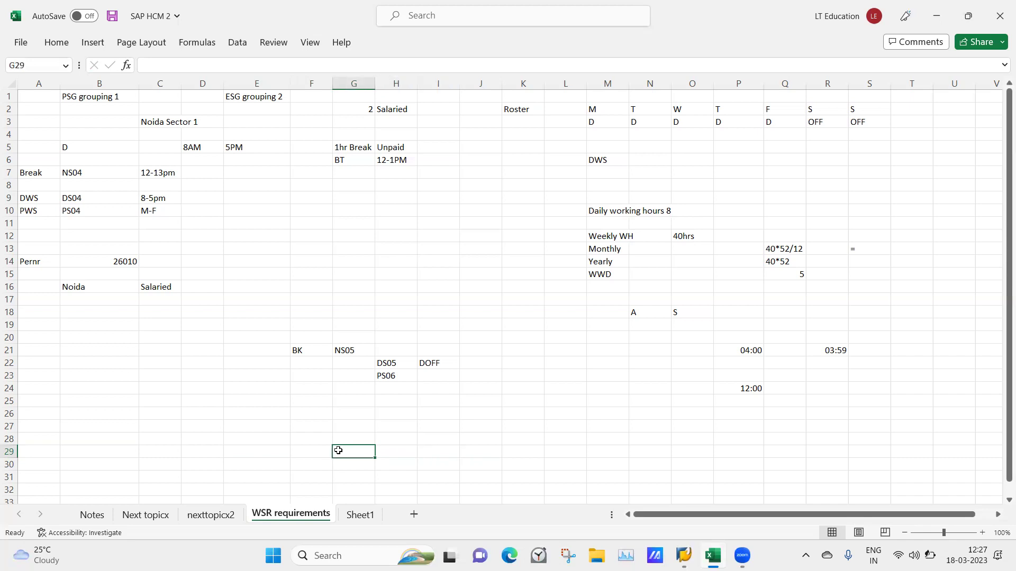
pyautogui.press('Right')
pyautogui.press('Left')
pyautogui.press('Right')
pyautogui.press('Right')
pyautogui.press('Left')
pyautogui.press('Left')
pyautogui.press('Right')
pyautogui.press('Right')
pyautogui.press('Left')
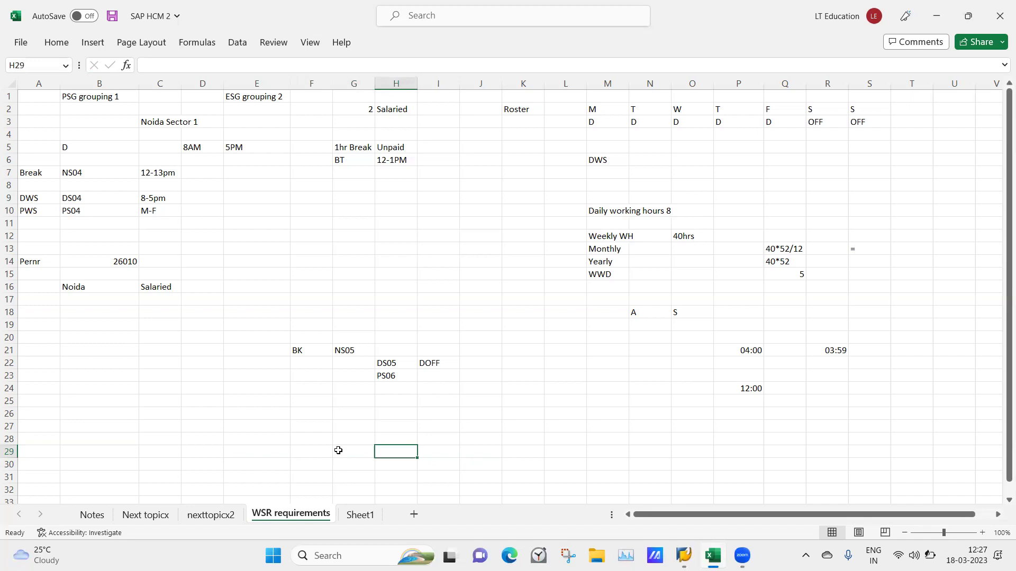
pyautogui.press('Right')
pyautogui.press('Right')
pyautogui.press('Left')
pyautogui.press('Left')
pyautogui.press('Left')
pyautogui.press('Right')
pyautogui.click(351, 440)
pyautogui.press('Right')
pyautogui.press('Right')
pyautogui.press('Down')
pyautogui.press('Left')
pyautogui.press('Left')
pyautogui.press('Down')
pyautogui.press('Right')
pyautogui.press('Right')
pyautogui.press('Up')
pyautogui.press('Left')
pyautogui.press('Left')
pyautogui.press('Up')
pyautogui.press('Right')
pyautogui.press('Right')
pyautogui.press('Left')
pyautogui.press('Left')
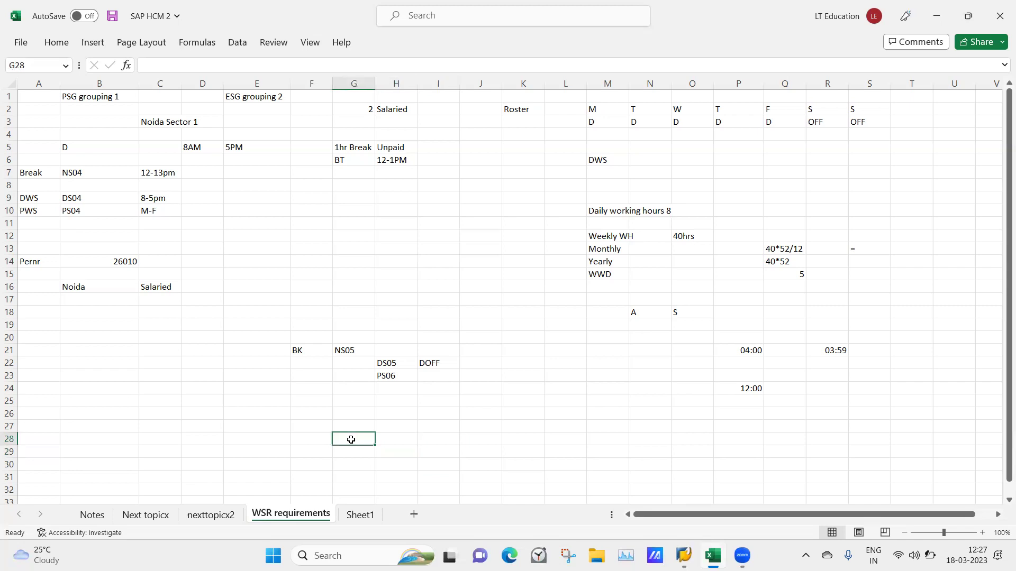
pyautogui.press('Left')
pyautogui.press('Right')
pyautogui.press('Right')
pyautogui.press('Right')
pyautogui.click(506, 333)
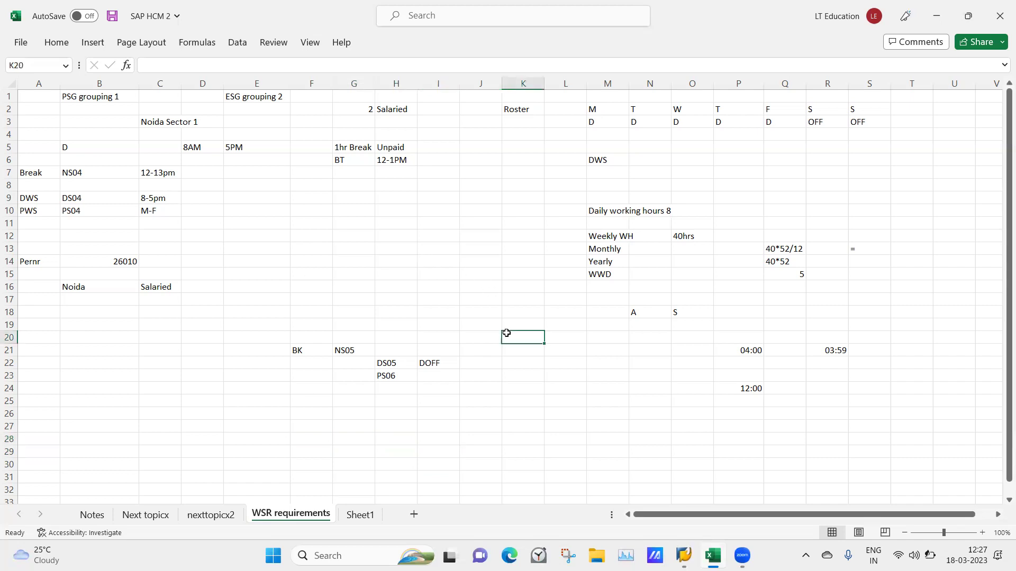
pyautogui.click(350, 435)
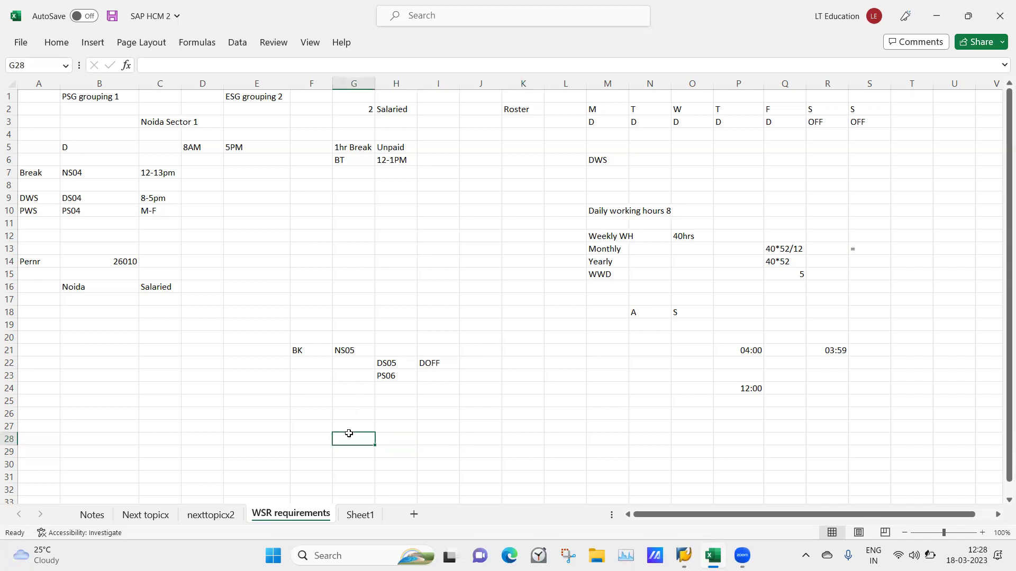
pyautogui.press('Right')
pyautogui.press('Right')
pyautogui.press('Left')
pyautogui.press('Left')
pyautogui.press('Left')
pyautogui.press('Right')
pyautogui.press('Right')
pyautogui.press('Right')
pyautogui.press('Right')
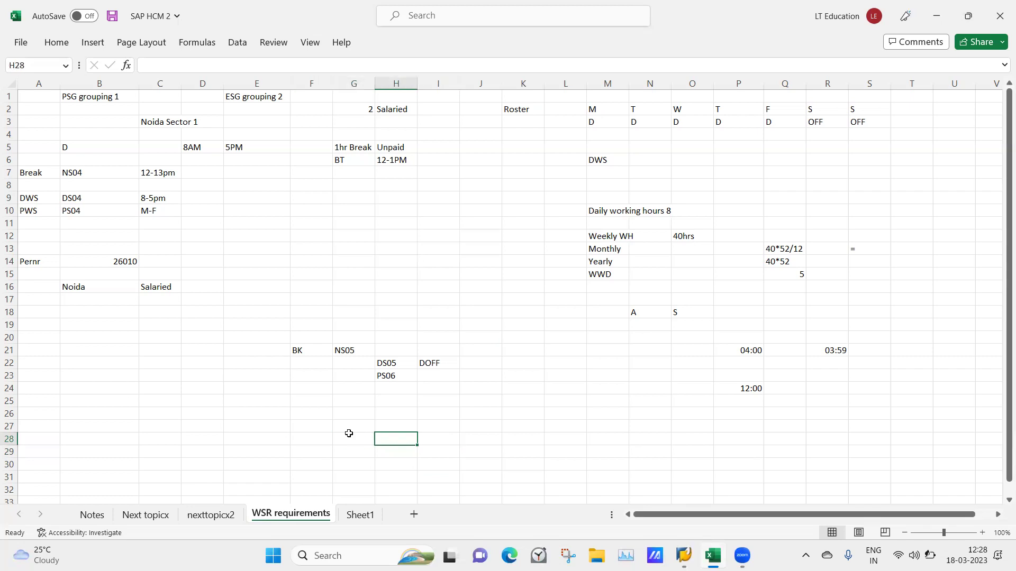
pyautogui.press('Left')
pyautogui.press('Left')
pyautogui.press('Left')
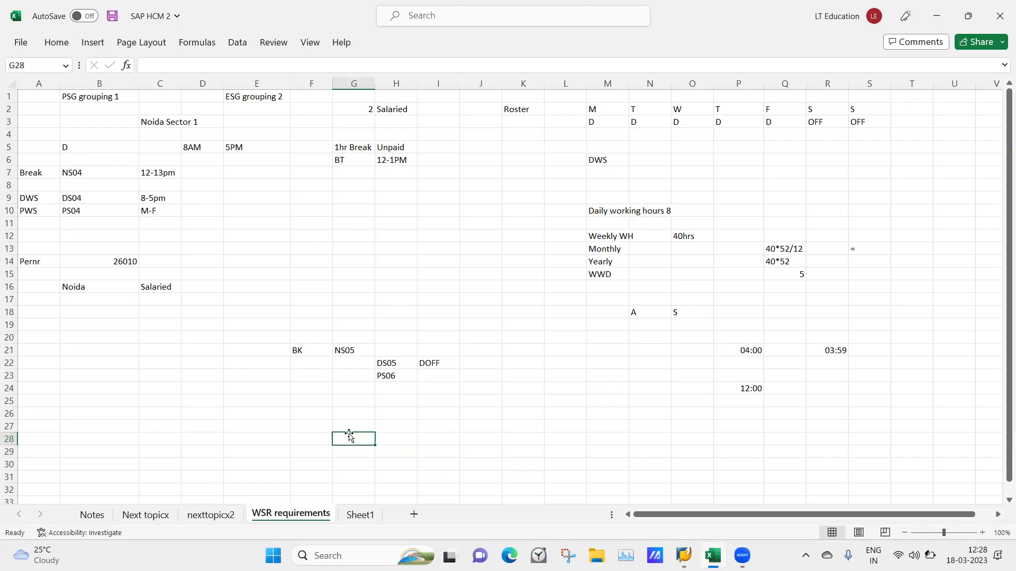
pyautogui.press('Right')
pyautogui.press('Right')
pyautogui.press('Left')
pyautogui.press('Left')
pyautogui.press('Right')
pyautogui.press('Right')
pyautogui.press('Right')
pyautogui.press('Left')
pyautogui.press('Left')
pyautogui.press('Left')
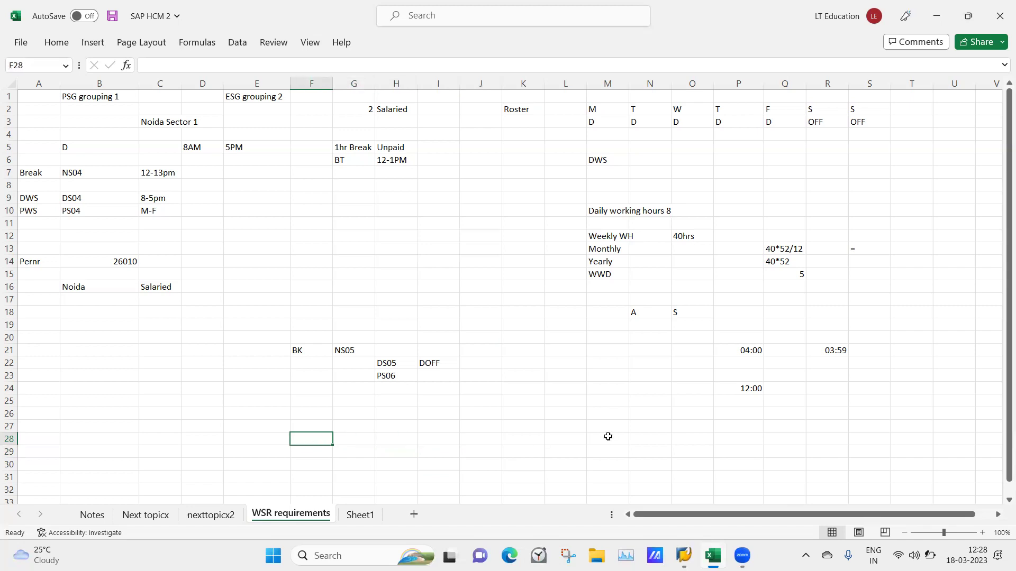
pyautogui.click(607, 436)
pyautogui.press('Left')
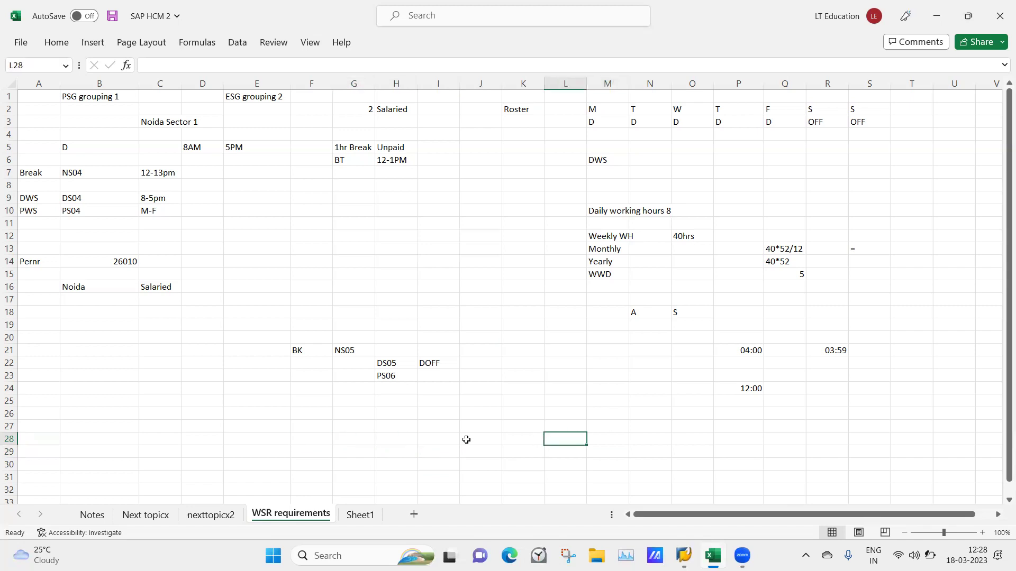
pyautogui.click(460, 443)
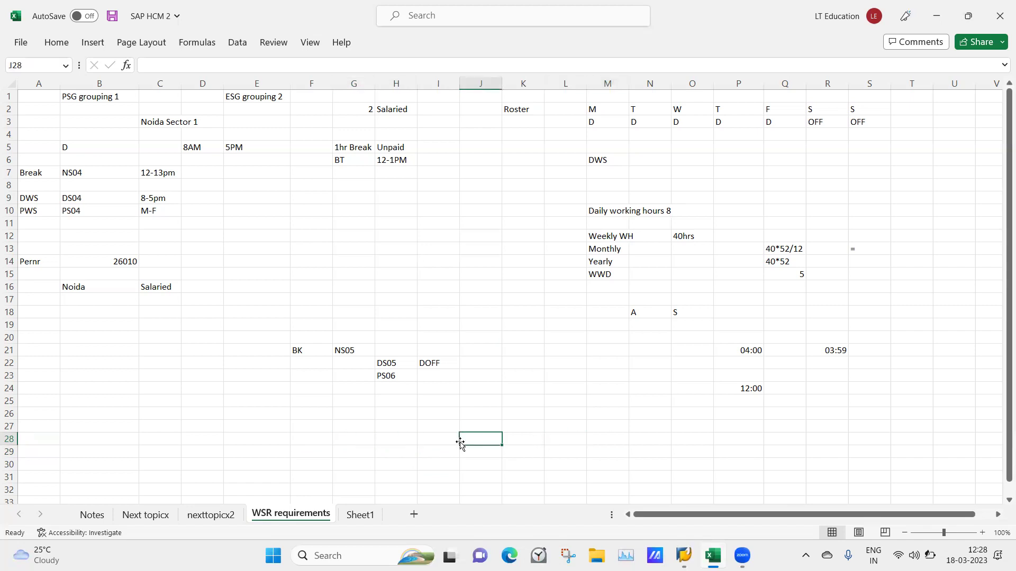
pyautogui.click(409, 442)
pyautogui.press('Right')
pyautogui.press('Right')
pyautogui.press('Right')
pyautogui.press('Left')
pyautogui.press('Left')
pyautogui.press('Right')
pyautogui.press('Right')
pyautogui.press('Left')
pyautogui.press('Left')
pyautogui.press('Down')
pyautogui.press('Right')
pyautogui.press('Right')
pyautogui.press('Right')
pyautogui.press('Left')
pyautogui.press('Left')
pyautogui.press('Left')
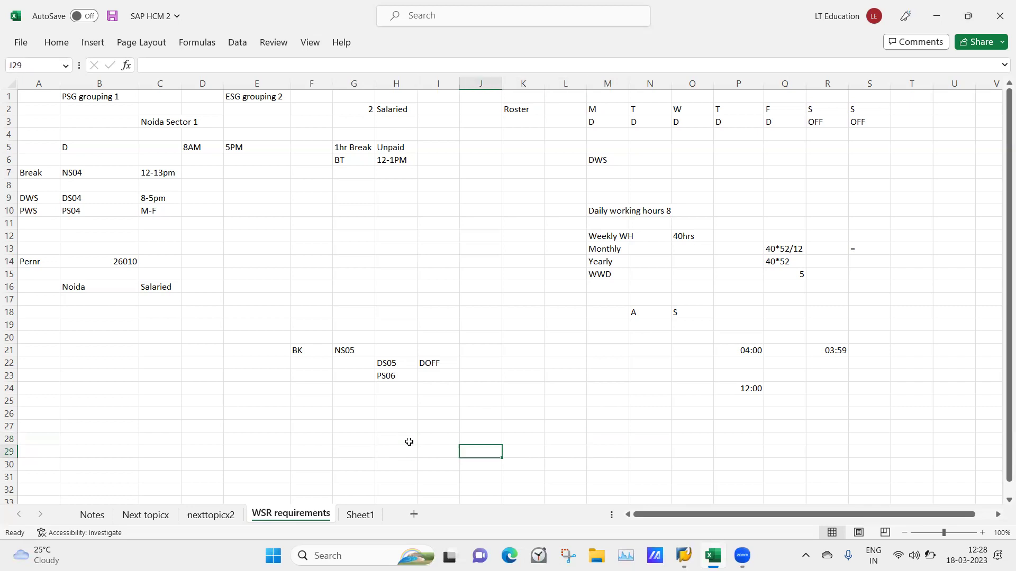
pyautogui.press('Up')
pyautogui.press('Right')
pyautogui.press('Right')
pyautogui.press('Right')
pyautogui.press('Down')
pyautogui.press('Left')
pyautogui.press('Left')
pyautogui.press('Left')
pyautogui.press('Up')
pyautogui.press('Up')
pyautogui.press('Right')
pyautogui.press('Right')
pyautogui.press('Right')
pyautogui.press('Down')
pyautogui.press('Left')
pyautogui.press('Left')
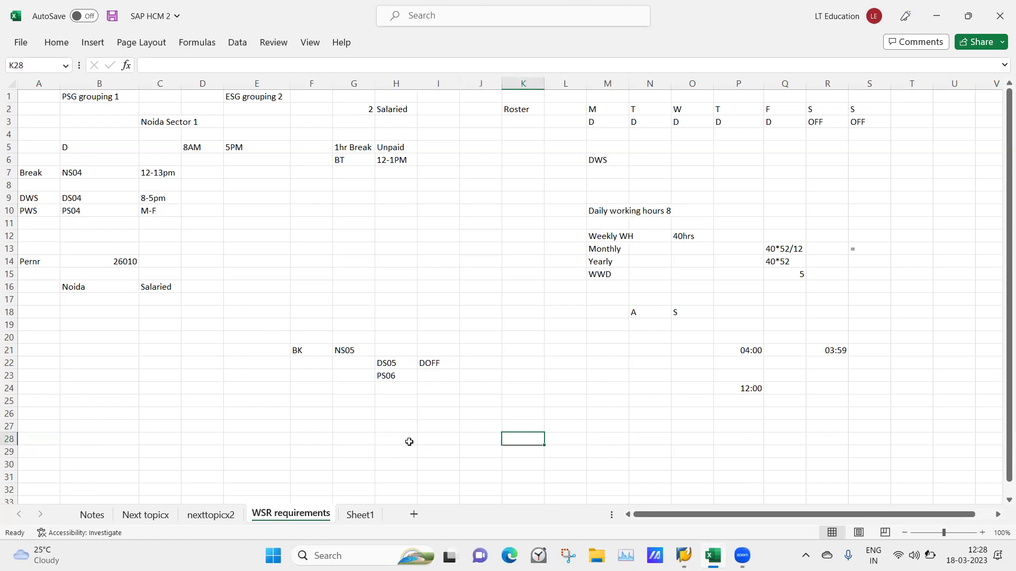
# Step: Enter 8 in cell J27 below the requirements notes
pyautogui.click(496, 427)
pyautogui.write('8')
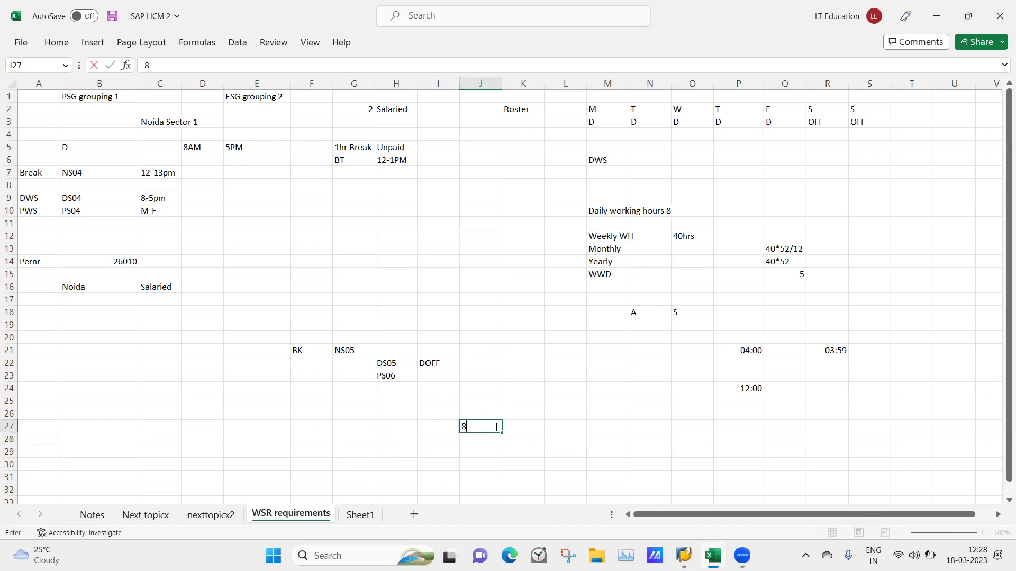
pyautogui.click(453, 454)
# Step: Enter Monday-frid in cell I26 and 9:30 in cell K26
pyautogui.click(438, 414)
pyautogui.write('monday')
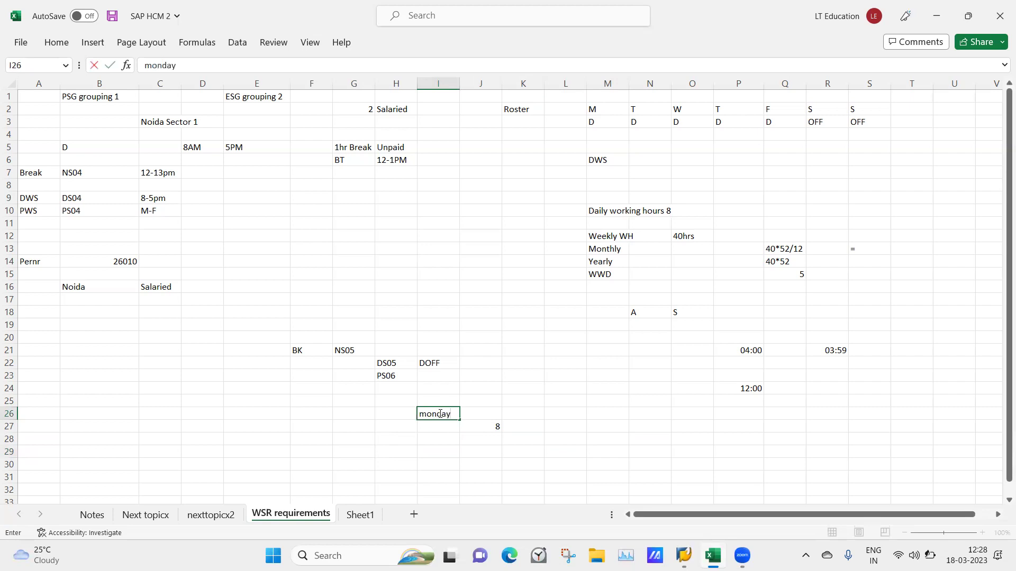
pyautogui.write('-frid')
pyautogui.press('Tab')
pyautogui.press('Tab')
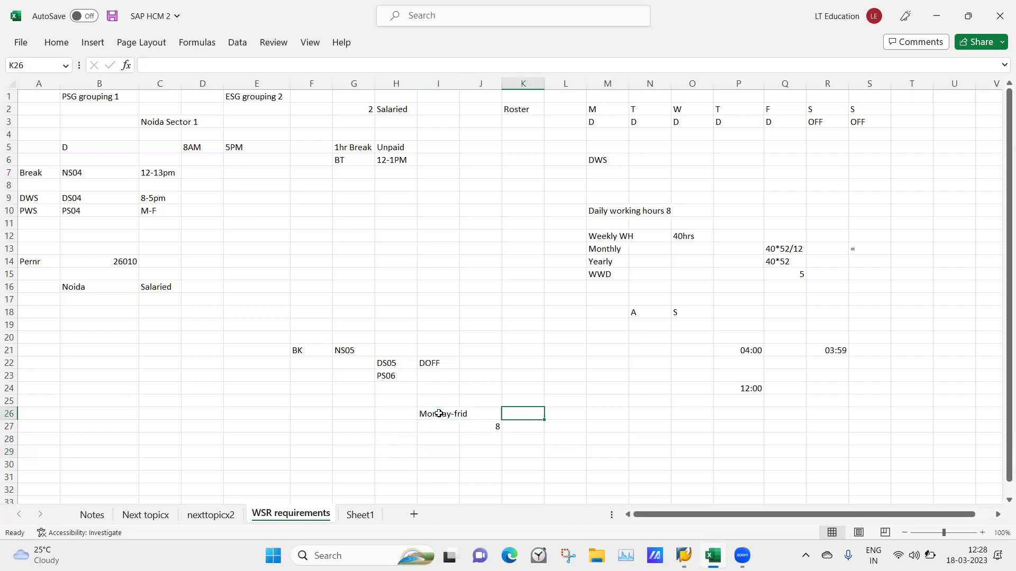
pyautogui.write('9:30')
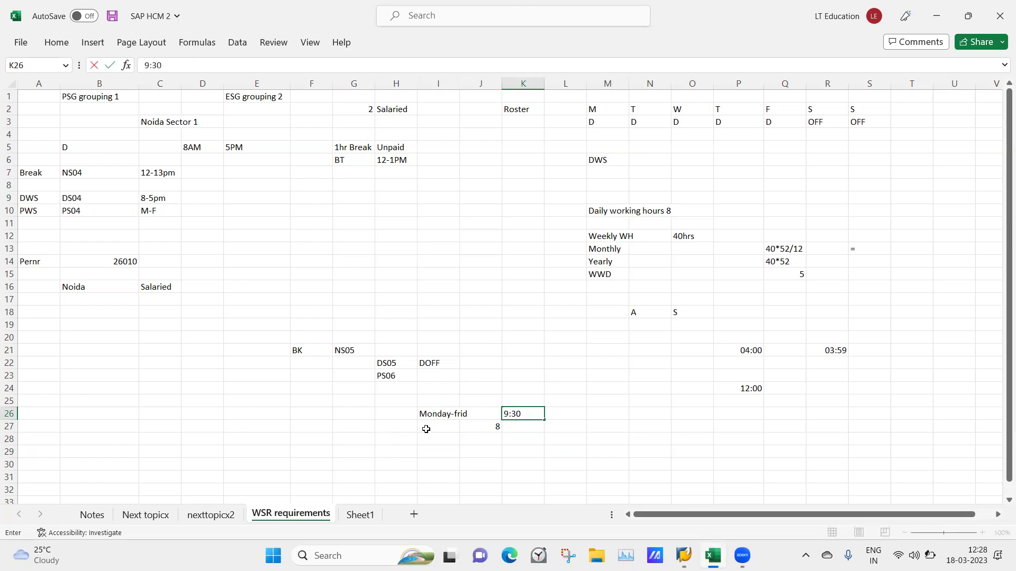
# Step: Enter Pay in cell I27 and move the 8 from cell J27 to cell K27
pyautogui.click(425, 431)
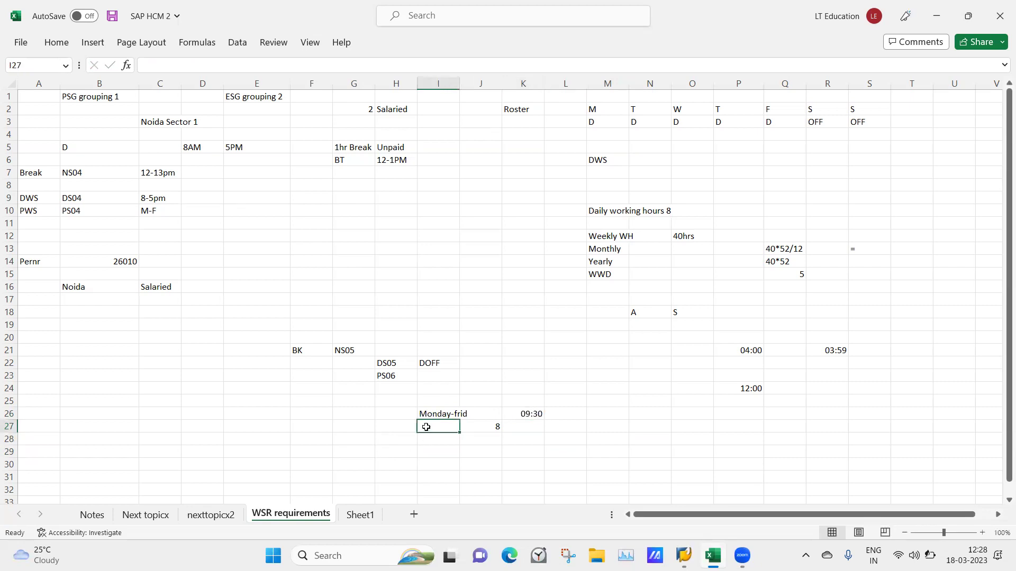
pyautogui.write('Pay')
pyautogui.click(516, 443)
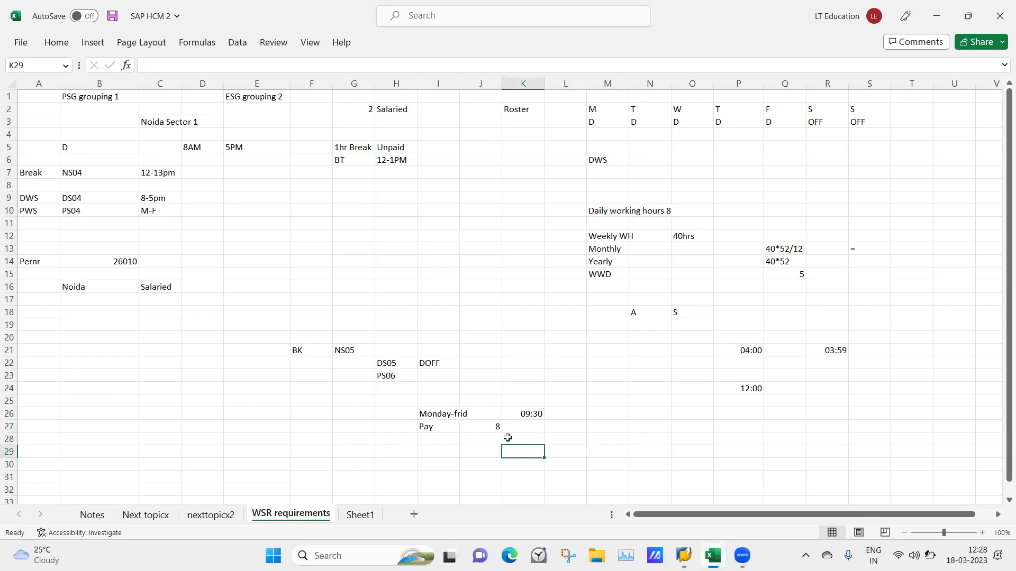
pyautogui.click(497, 428)
pyautogui.moveTo(497, 428); pyautogui.dragTo(530, 426)
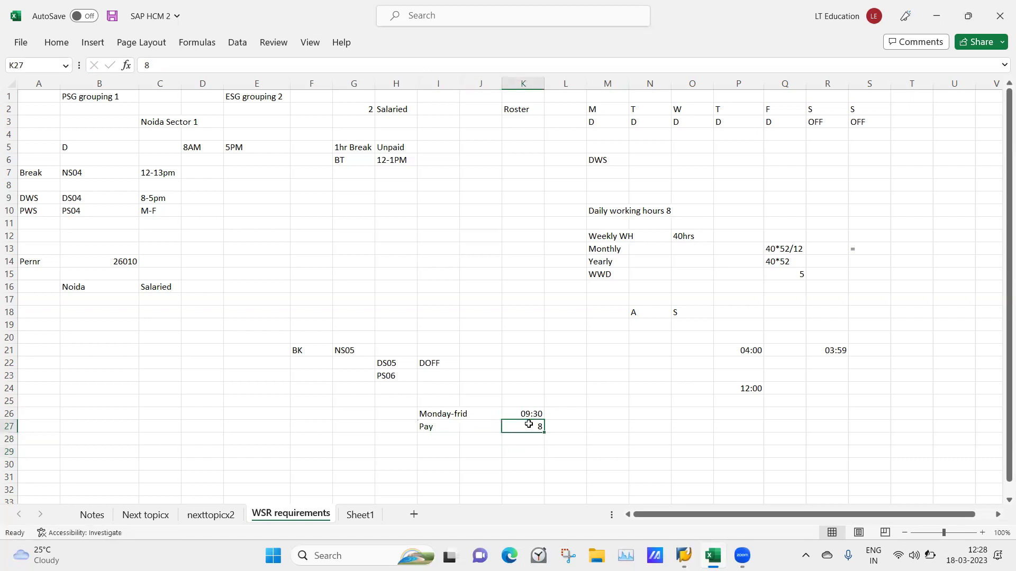
# Step: Review the Pay label and its hours value in row 27 of the notes
pyautogui.click(463, 450)
pyautogui.click(432, 429)
pyautogui.press('Right')
pyautogui.press('Right')
pyautogui.press('Right')
pyautogui.press('Left')
pyautogui.press('Left')
pyautogui.press('Left')
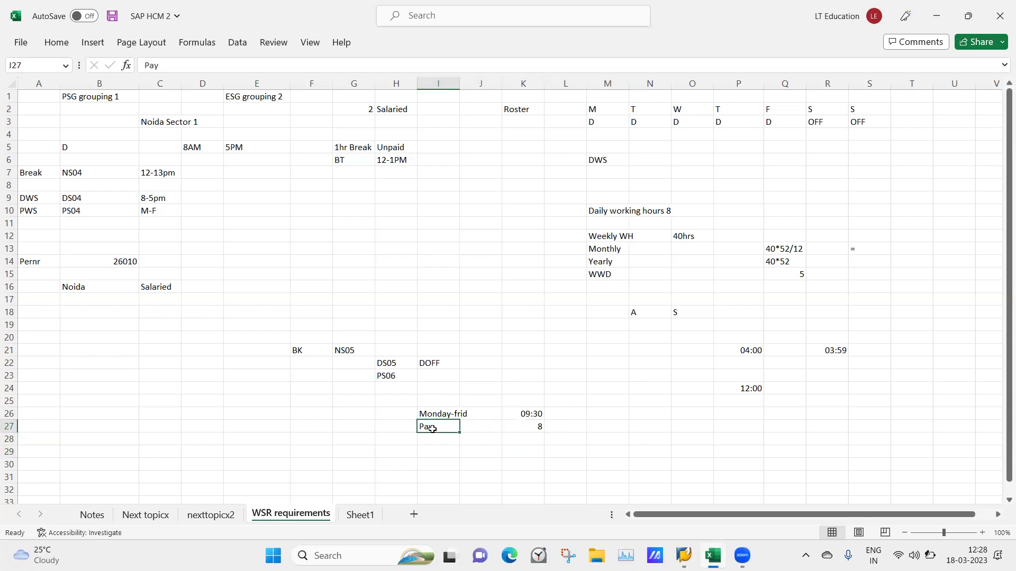
pyautogui.press('Right')
pyautogui.press('Right')
pyautogui.press('Left')
pyautogui.press('Left')
pyautogui.press('Left')
pyautogui.press('Right')
pyautogui.press('Right')
pyautogui.press('Right')
pyautogui.press('Right')
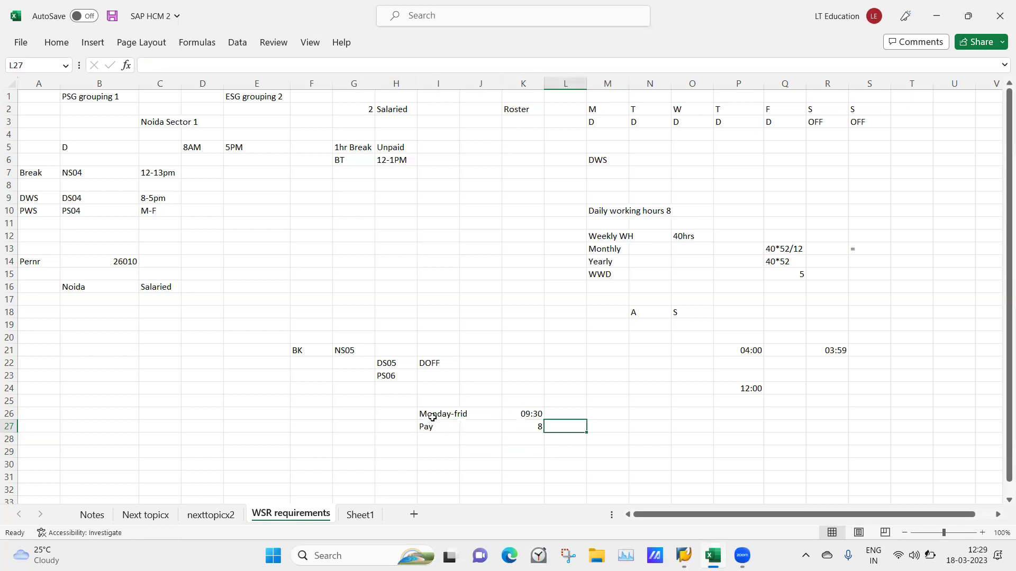
# Step: Enter 1:30hr in cell M26, in the same row as the Monday-frid entry
pyautogui.click(434, 413)
pyautogui.press('Right')
pyautogui.press('Right')
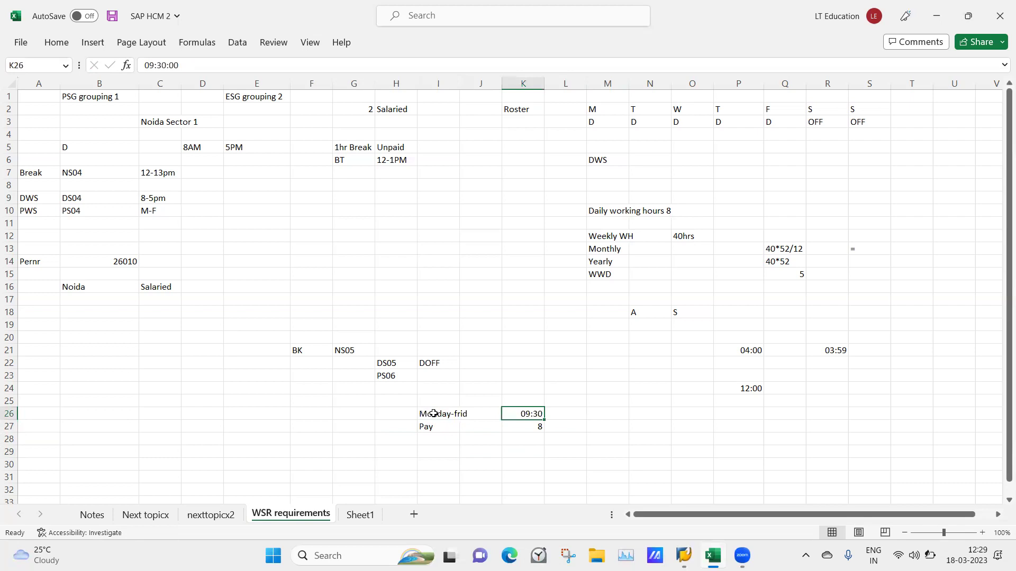
pyautogui.press('Right')
pyautogui.press('Right')
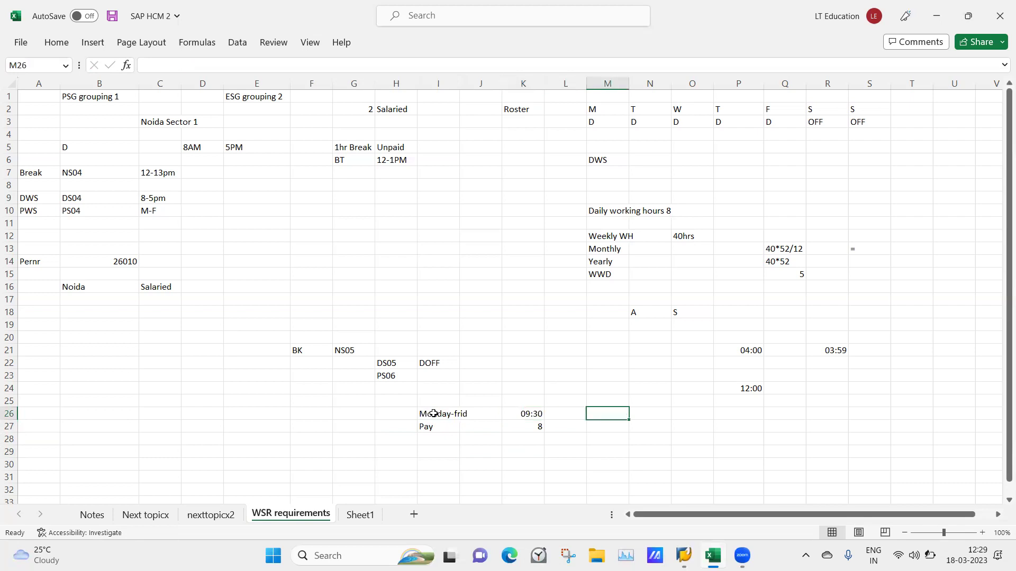
pyautogui.write('1:30')
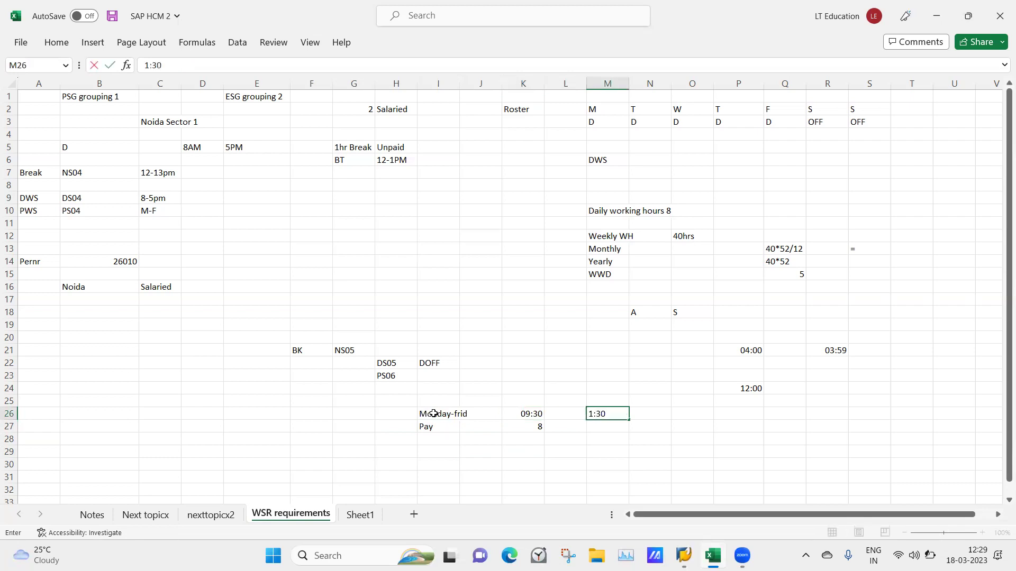
pyautogui.write('hr')
pyautogui.click(394, 412)
pyautogui.click(424, 416)
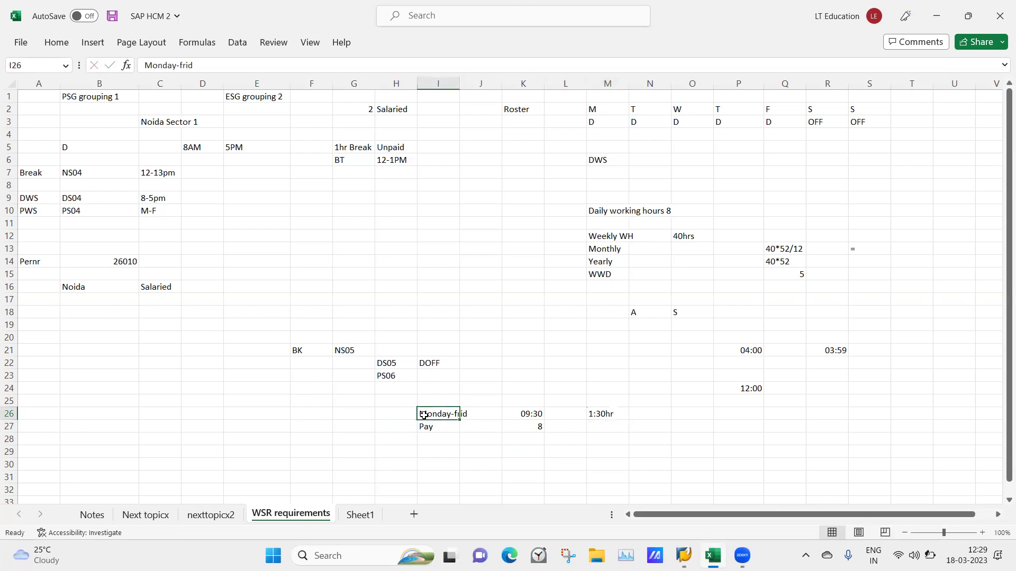
# Step: Clear the Monday-frid, 09:30 and 1:30hr entries from row 26
pyautogui.press('Right')
pyautogui.press('Right')
pyautogui.press('Right')
pyautogui.click(424, 416)
pyautogui.press('Delete')
pyautogui.press('Right')
pyautogui.press('Right')
pyautogui.press('Delete')
pyautogui.press('Right')
pyautogui.press('Right')
# Step: Examine the pay hours in row 27 and the shift start and end times in row 5 of the notes
pyautogui.click(423, 425)
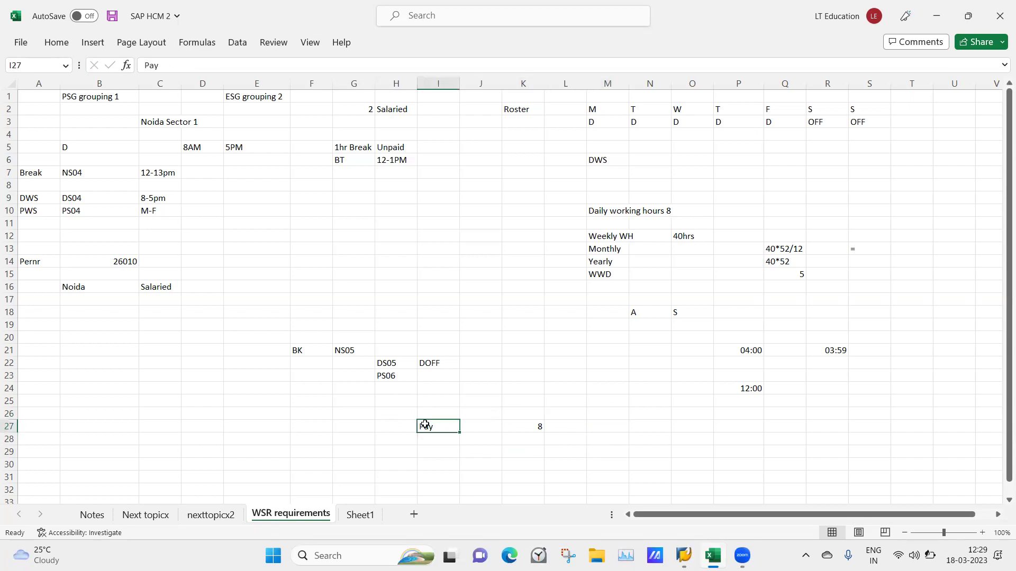
pyautogui.click(523, 430)
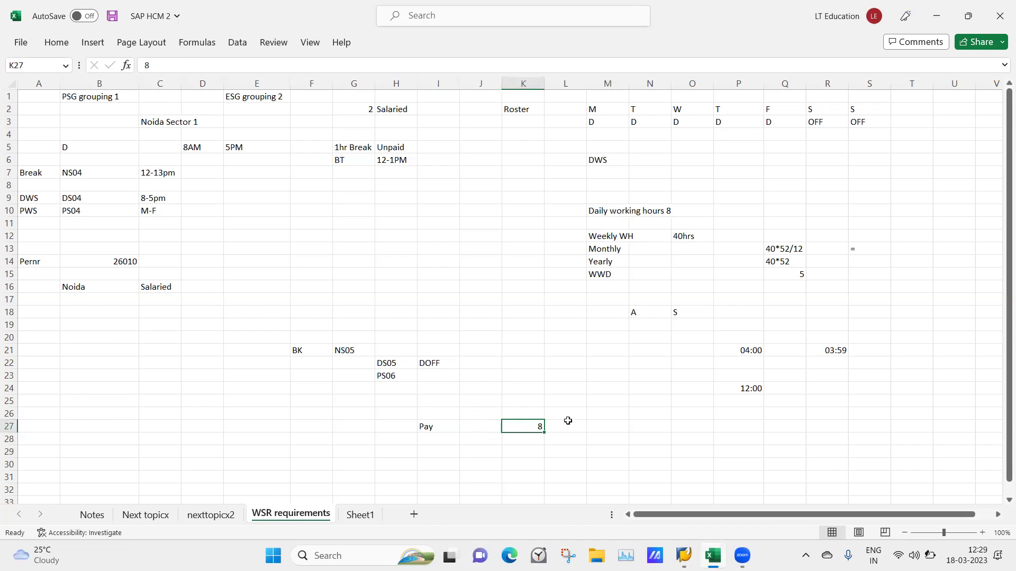
pyautogui.click(538, 412)
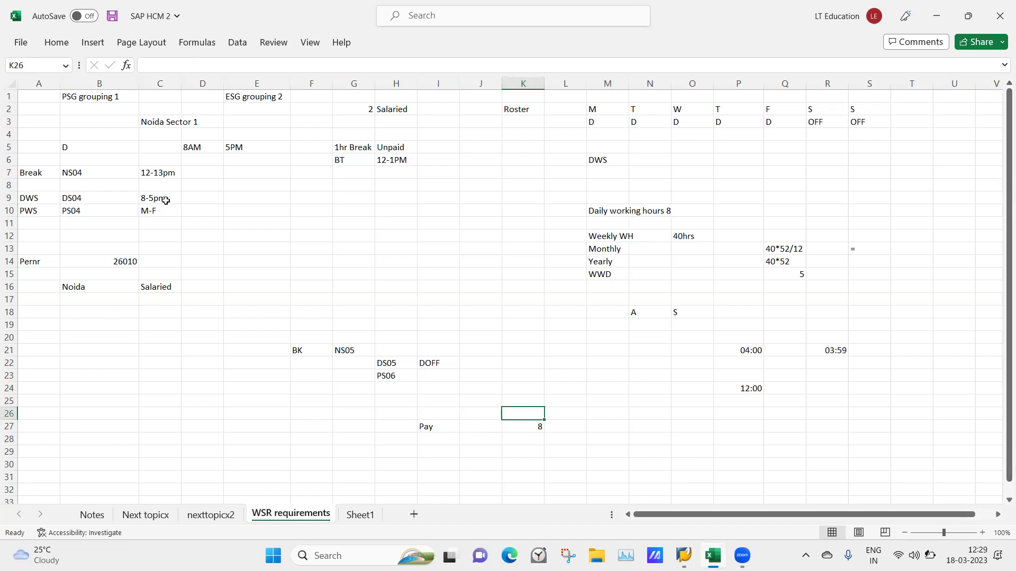
pyautogui.click(179, 148)
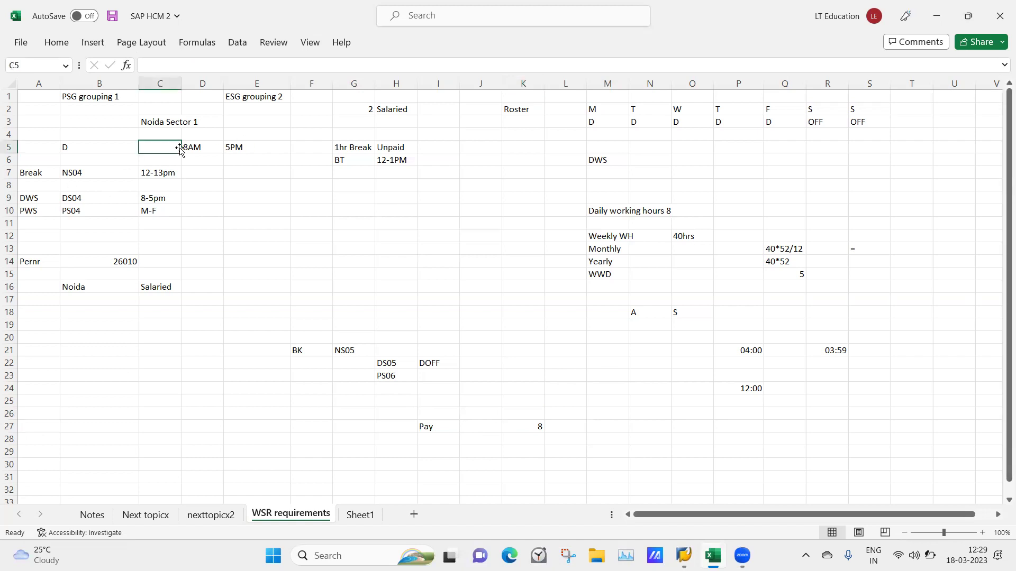
pyautogui.click(274, 146)
pyautogui.click(200, 136)
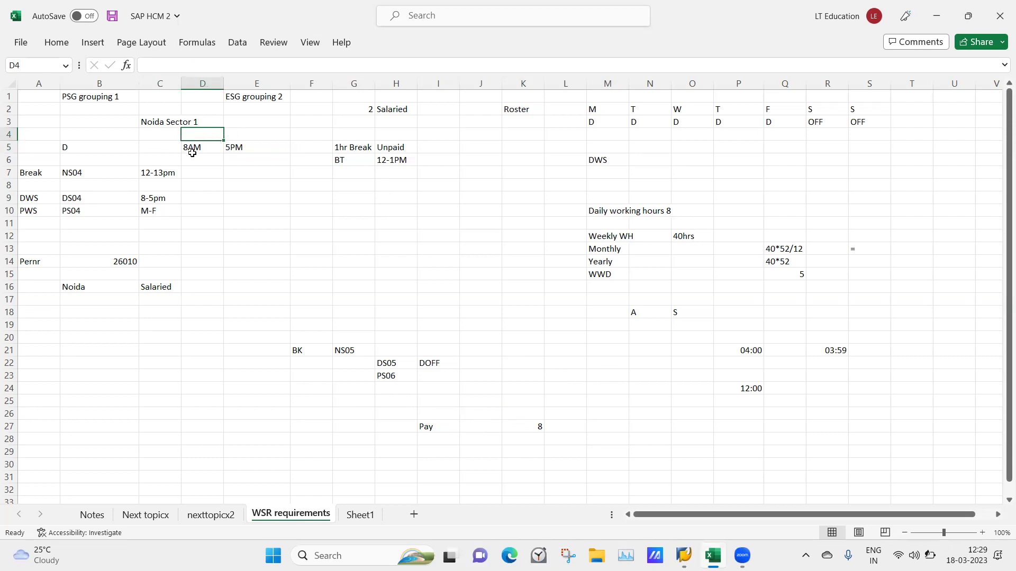
pyautogui.click(236, 147)
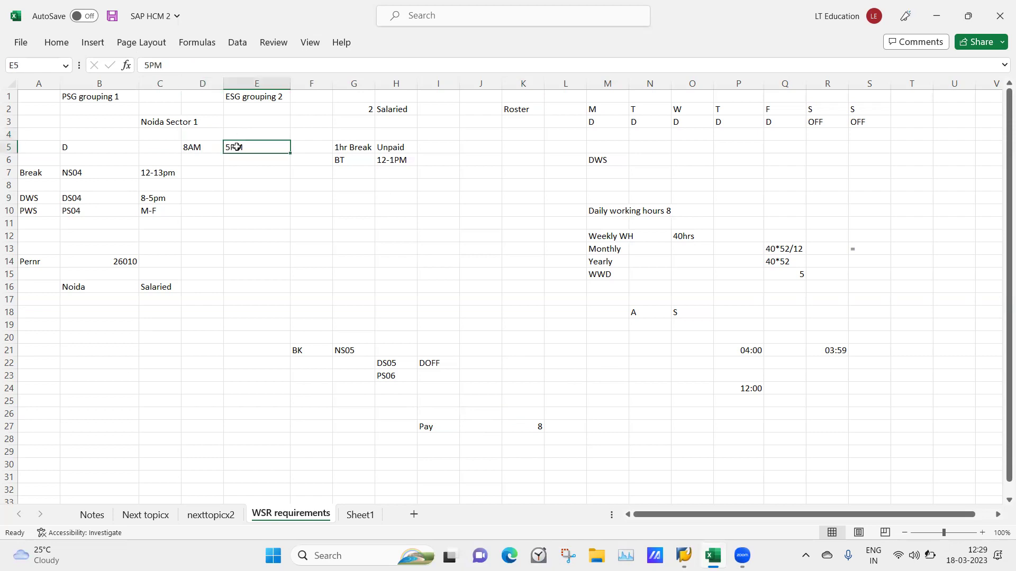
pyautogui.click(201, 133)
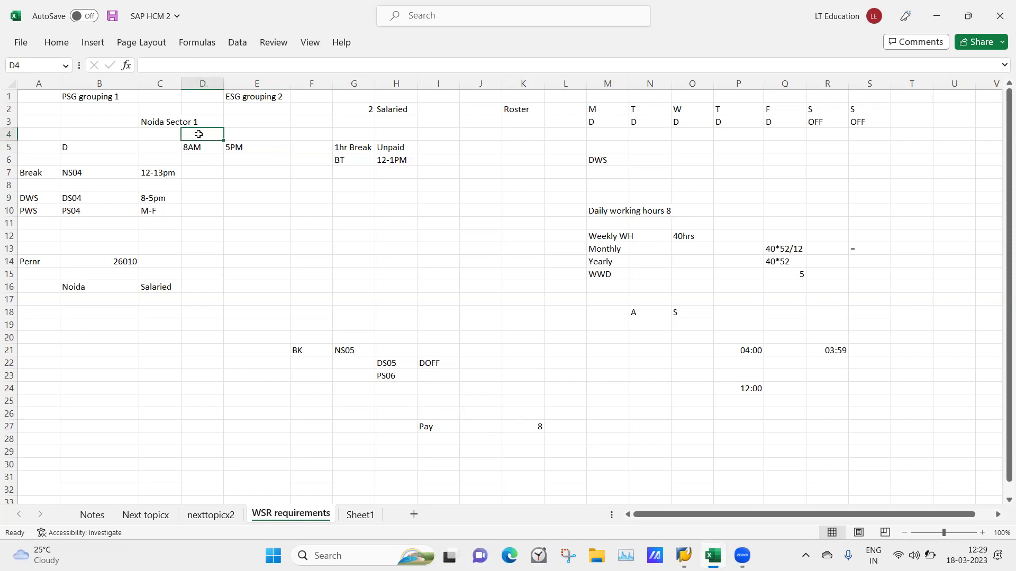
pyautogui.click(255, 134)
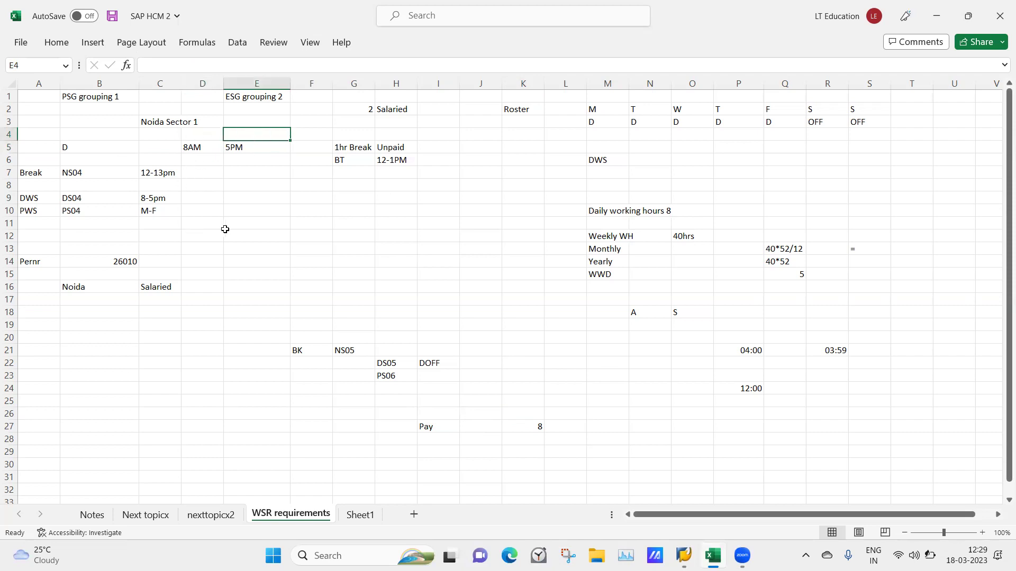
pyautogui.click(201, 146)
pyautogui.press('Right')
pyautogui.press('Right')
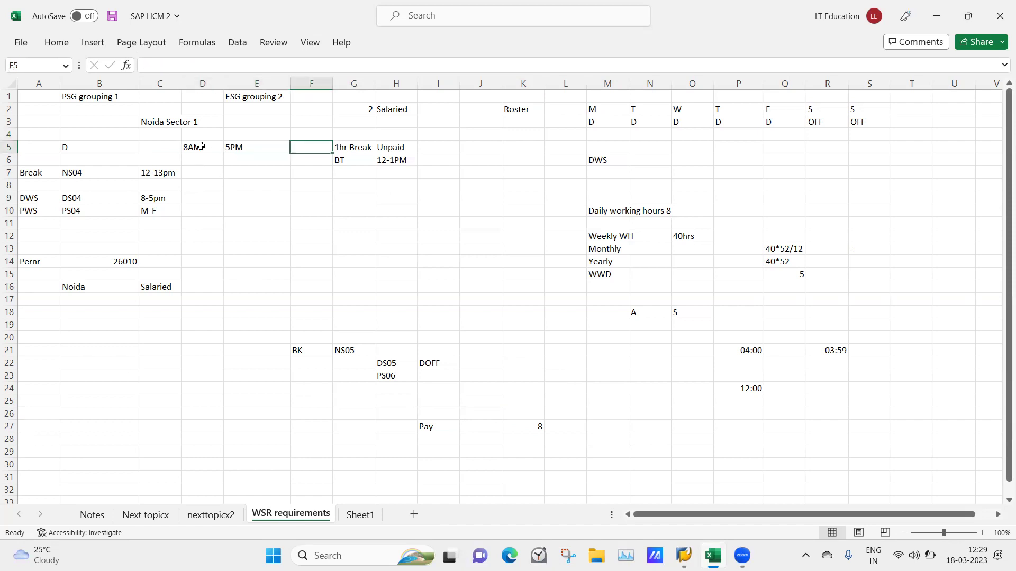
pyautogui.press('Left')
pyautogui.press('Left')
pyautogui.press('Left')
pyautogui.press('Right')
pyautogui.press('Right')
pyautogui.click(312, 220)
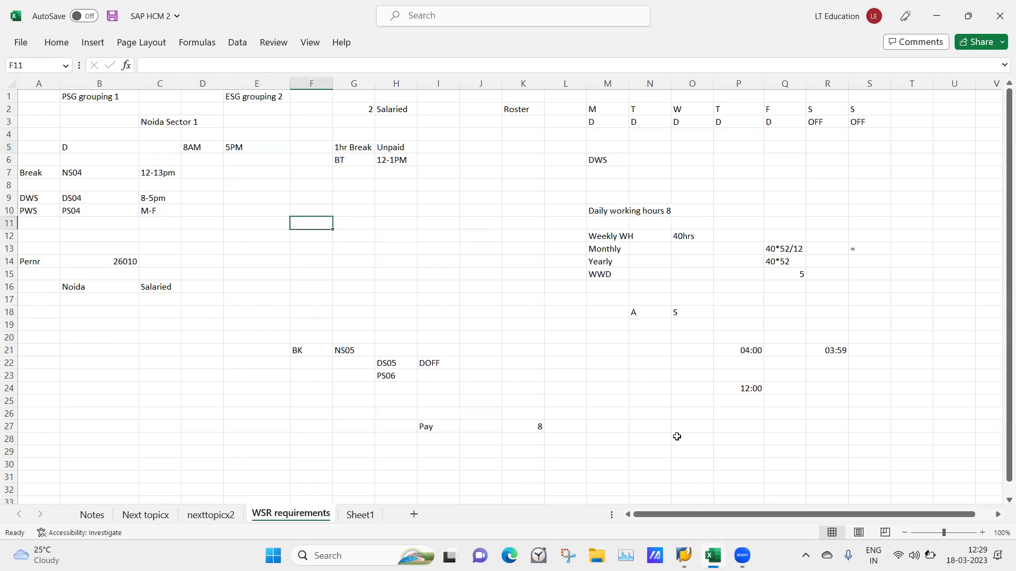
# Step: Switch to SAP and set work schedule rule WSPS06-1 to 8 daily working hours and 40 weekly working hours
pyautogui.click(684, 555)
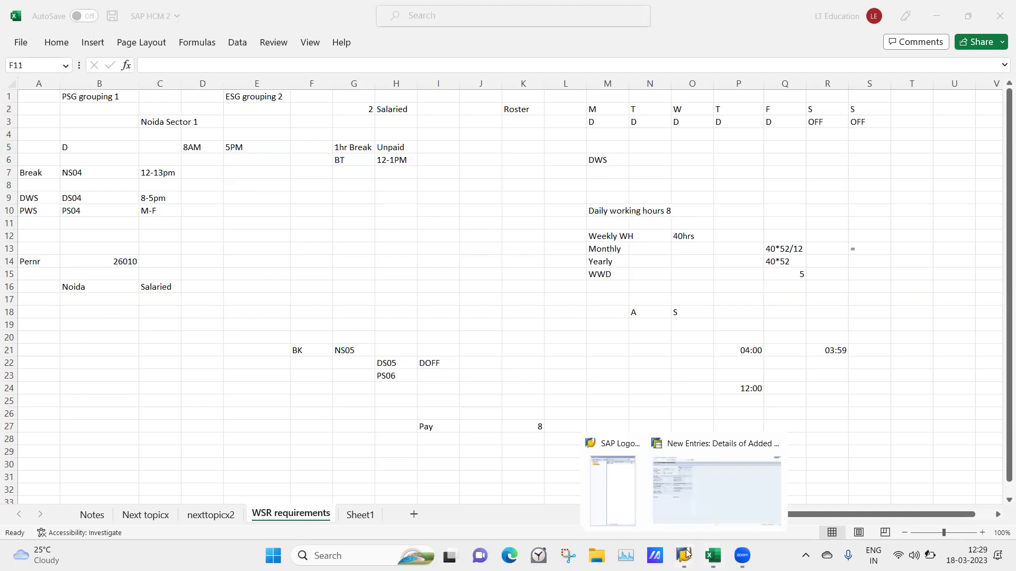
pyautogui.click(699, 481)
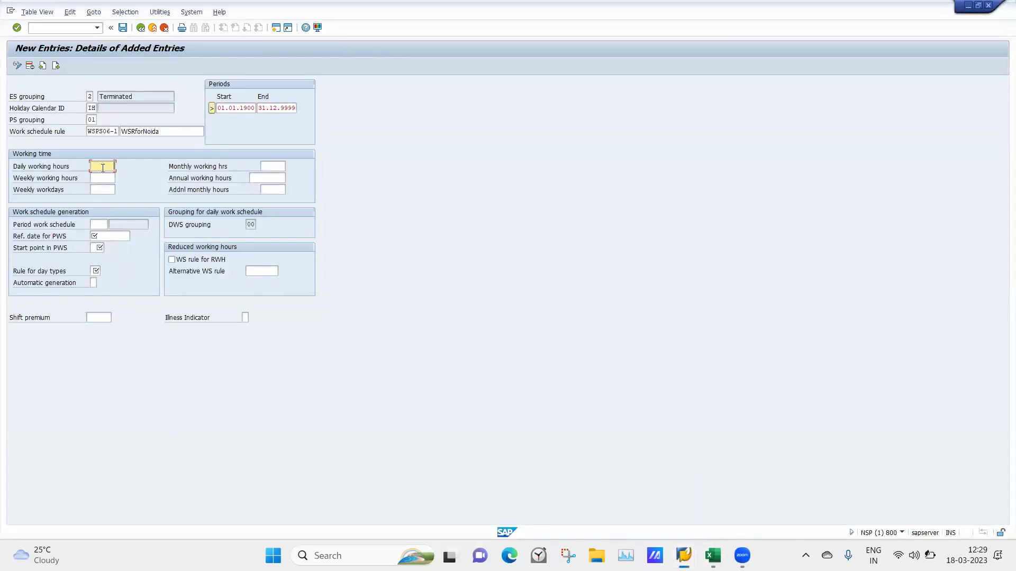
pyautogui.click(614, 476)
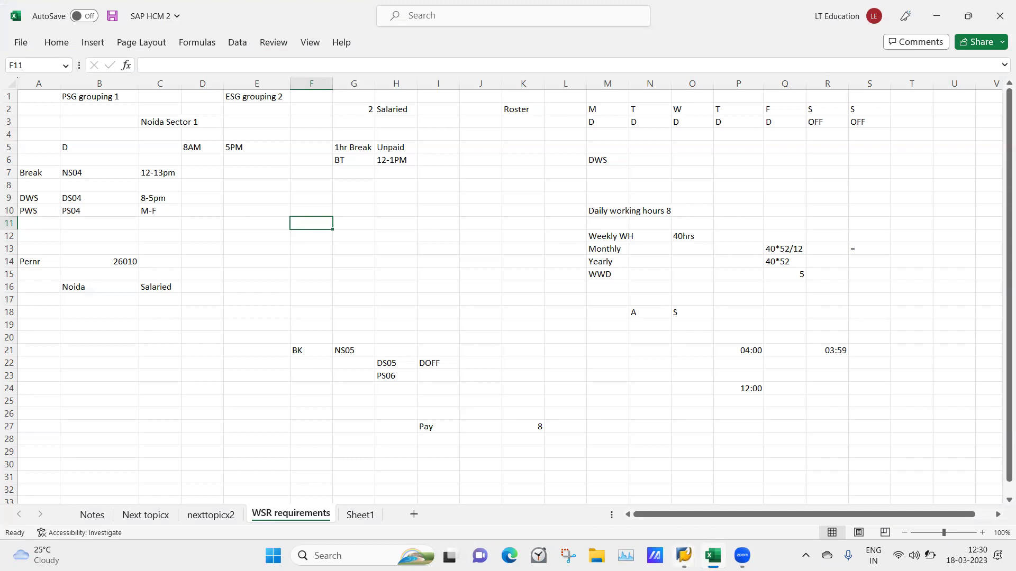
pyautogui.moveTo(684, 555)
pyautogui.click(712, 484)
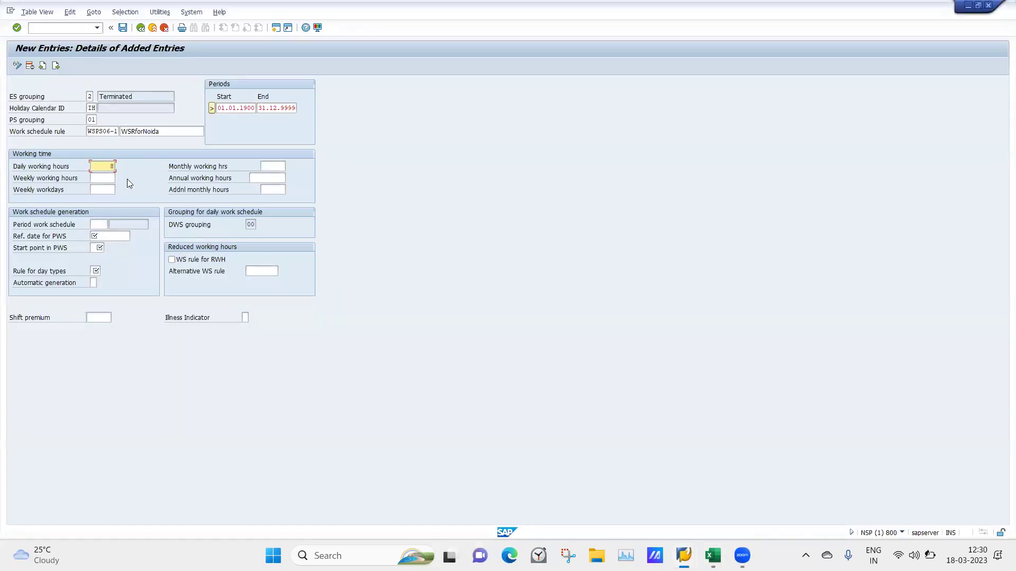
pyautogui.click(96, 178)
pyautogui.write('40')
# Step: Switch to the Excel notes and check the WWD entry and the working days in the roster
pyautogui.click(712, 556)
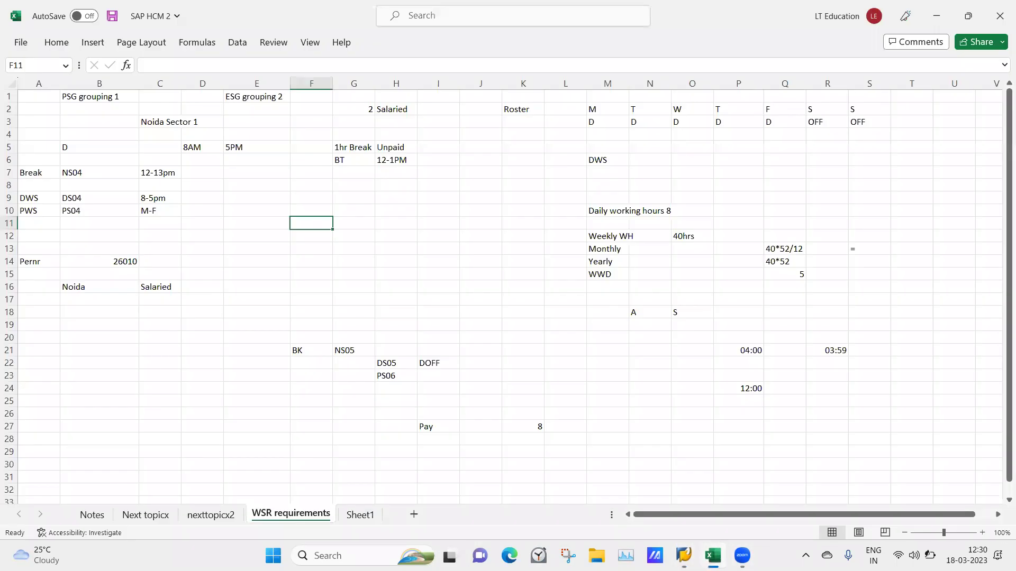
pyautogui.click(596, 277)
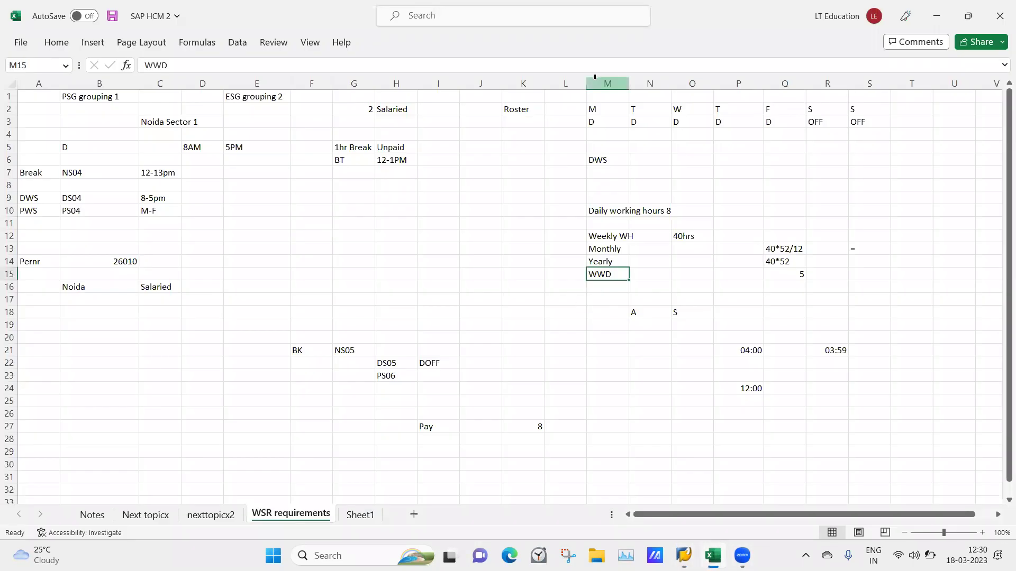
pyautogui.click(591, 120)
pyautogui.press('Right')
pyautogui.press('Right')
pyautogui.press('Right')
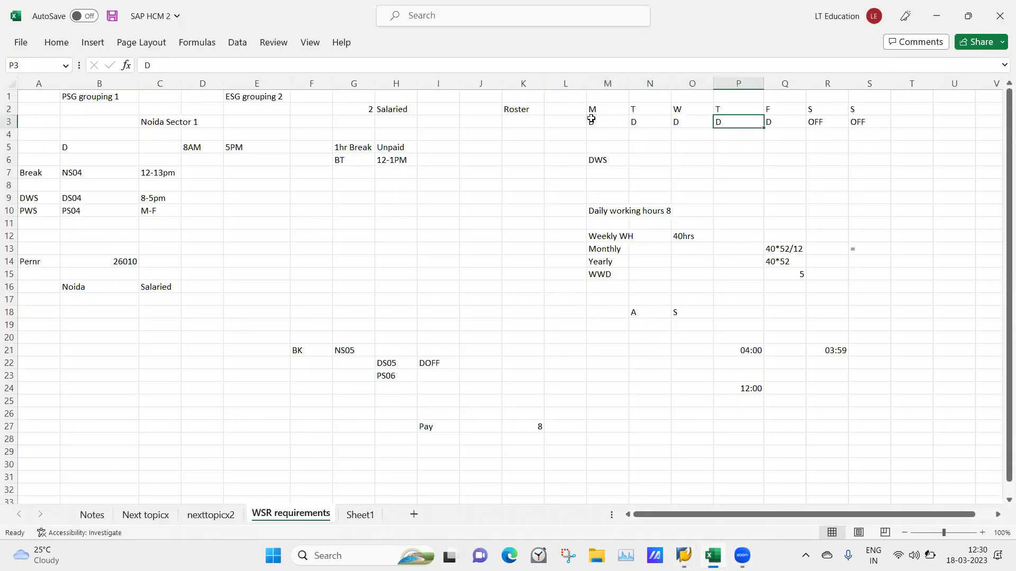
pyautogui.press('Left')
pyautogui.press('Left')
pyautogui.press('Left')
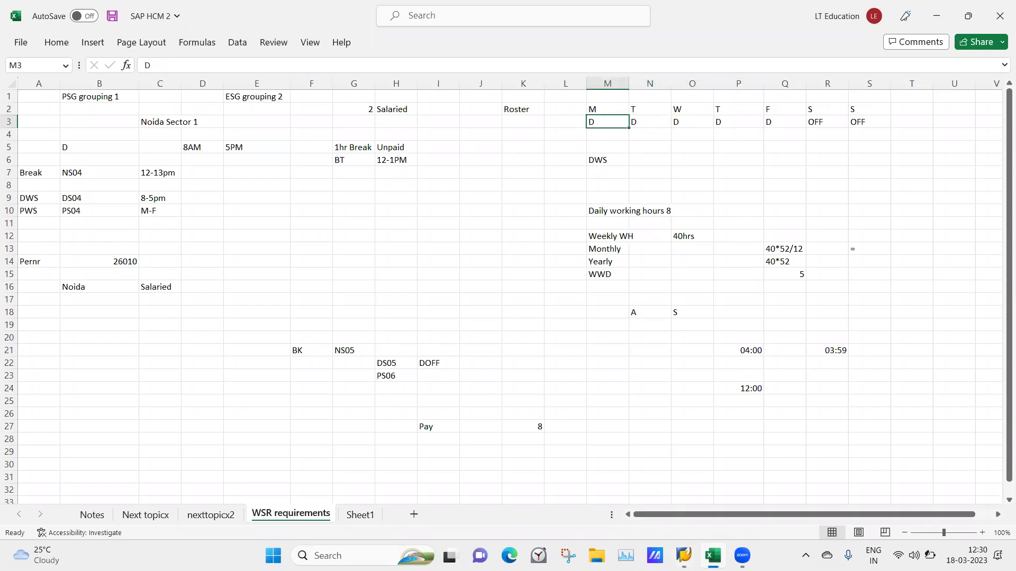
# Step: Switch back to SAP and review the daily hours, weekly hours and weekly workdays fields of rule WSPS06-1
pyautogui.click(684, 556)
pyautogui.click(696, 493)
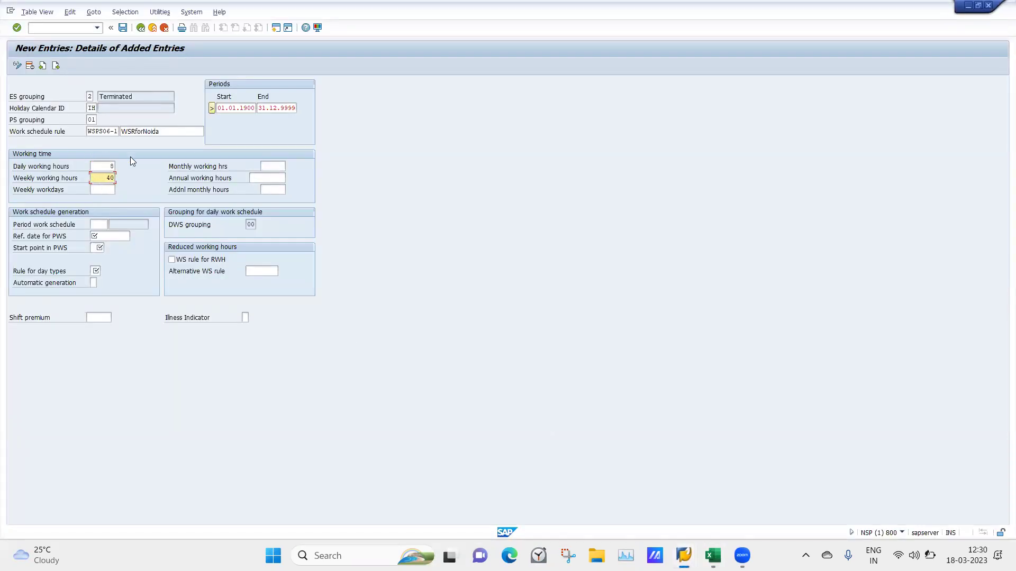
pyautogui.click(92, 166)
pyautogui.click(99, 178)
pyautogui.click(99, 188)
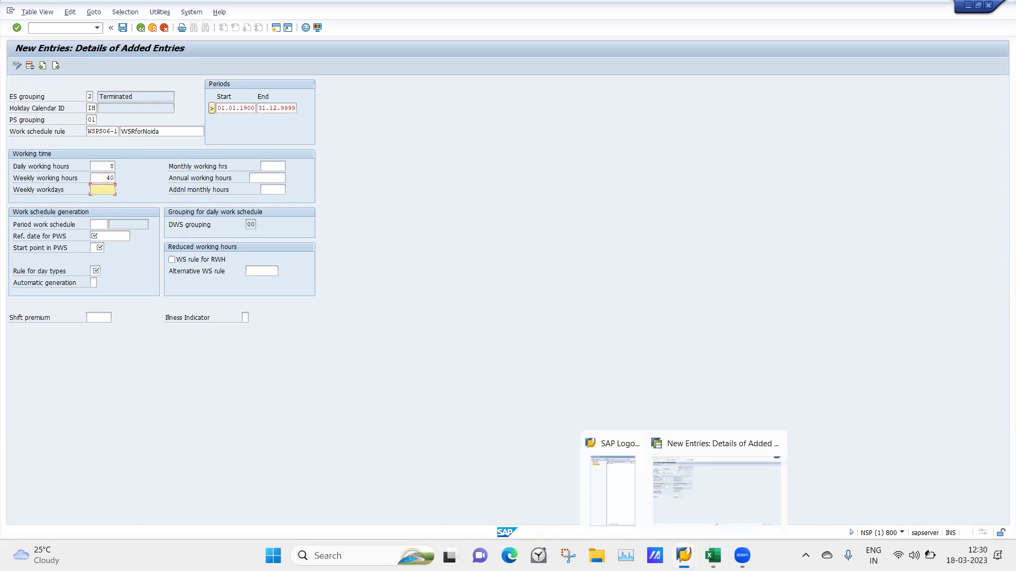
# Step: Switch to the Excel notes and check the daily, weekly and monthly working hours requirements
pyautogui.click(711, 479)
pyautogui.click(599, 244)
pyautogui.moveTo(631, 215); pyautogui.dragTo(664, 408)
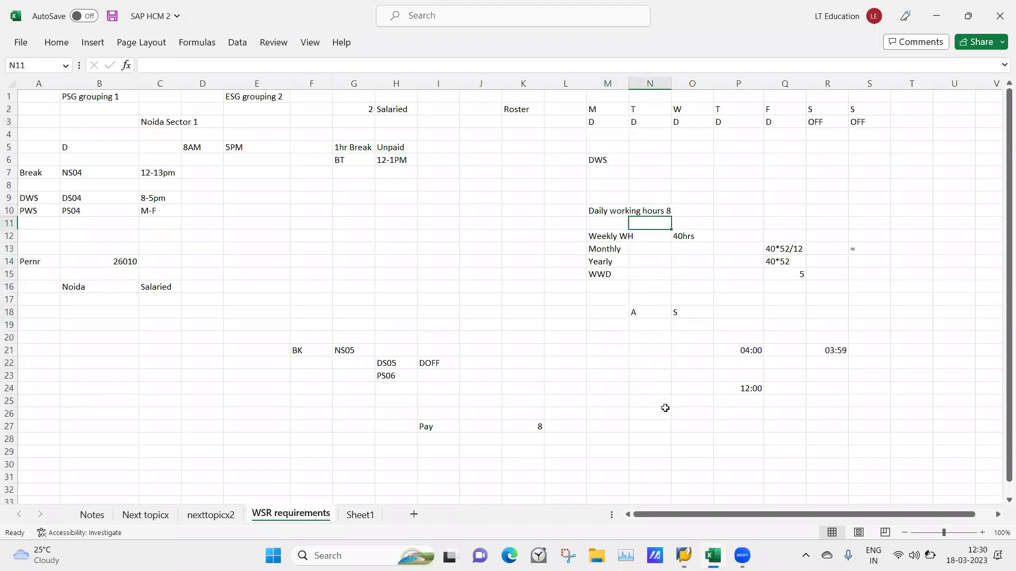
# Step: Review the daily, weekly, monthly, yearly and WWD working time requirements in column M of the notes
pyautogui.click(602, 212)
pyautogui.press('Down')
pyautogui.press('Down')
pyautogui.press('Down')
pyautogui.press('Down')
pyautogui.press('Down')
pyautogui.press('Up')
pyautogui.press('Up')
pyautogui.press('Up')
pyautogui.press('Up')
pyautogui.press('Up')
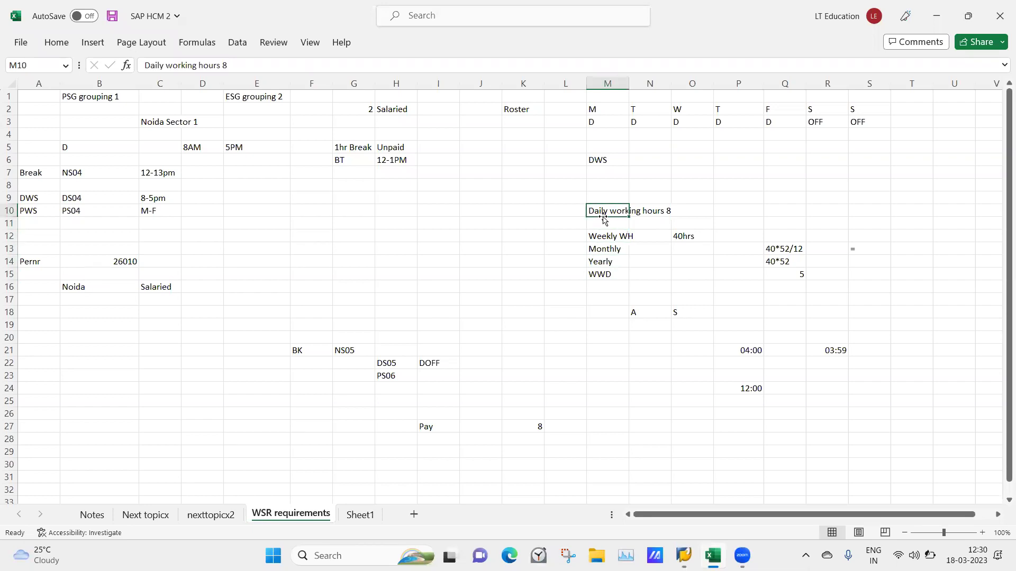
pyautogui.press('Down')
pyautogui.press('Down')
pyautogui.press('Down')
pyautogui.press('Down')
pyautogui.press('Down')
pyautogui.press('Down')
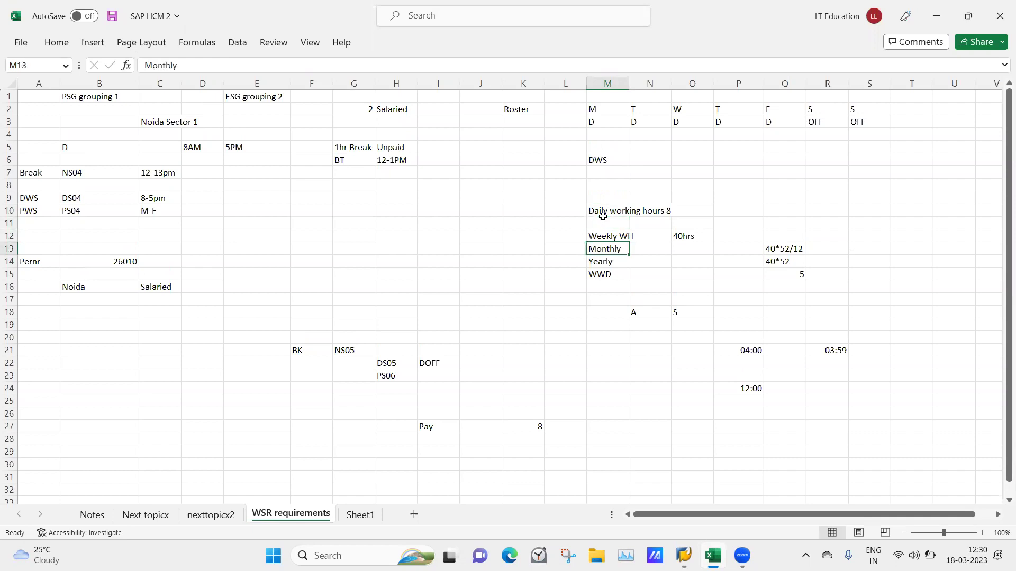
pyautogui.click(603, 216)
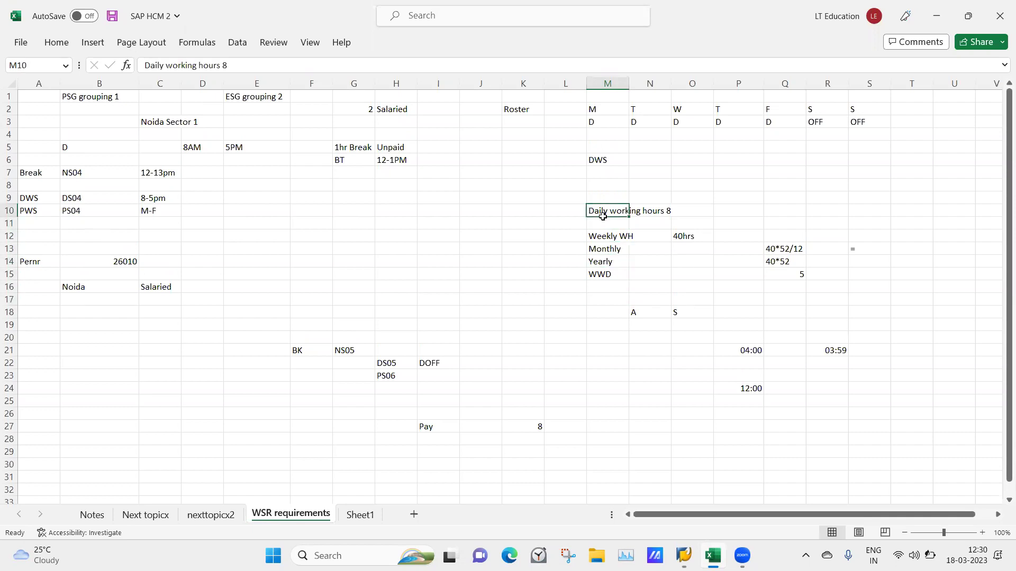
pyautogui.click(601, 233)
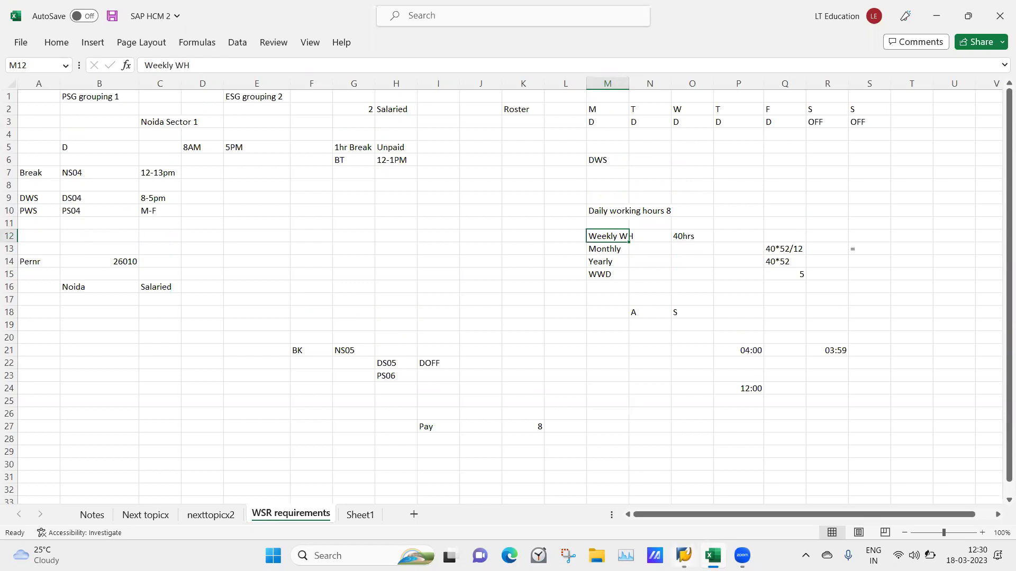
# Step: Switch to SAP and set the weekly workdays of work schedule rule WSPS06-1 to 5
pyautogui.click(683, 556)
pyautogui.click(712, 505)
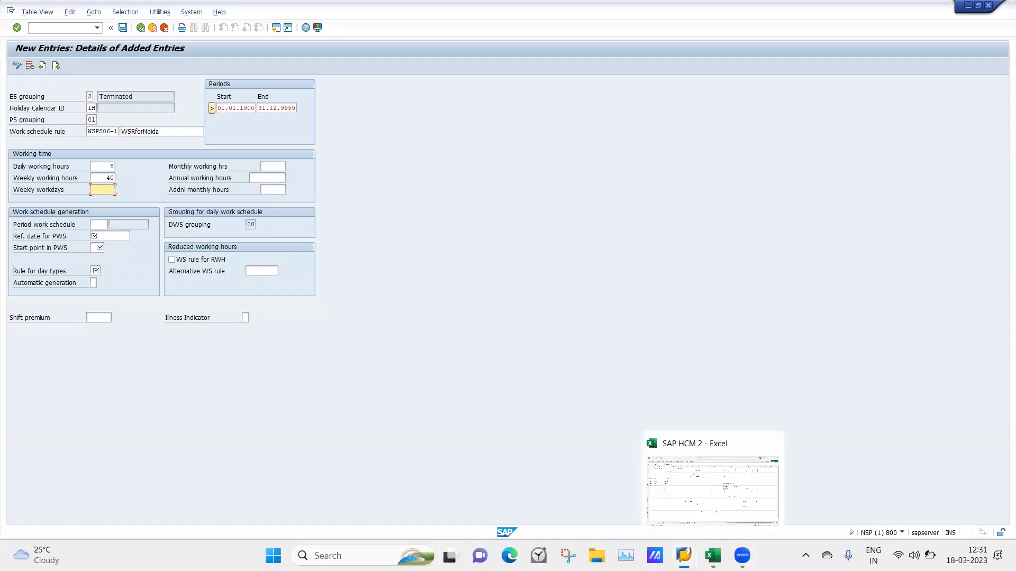
pyautogui.click(713, 487)
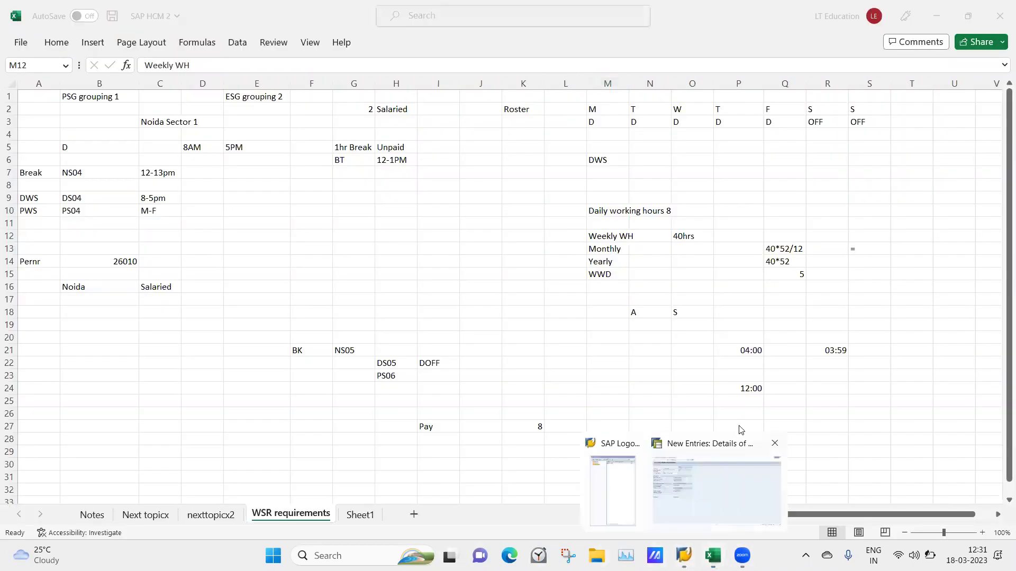
pyautogui.click(718, 495)
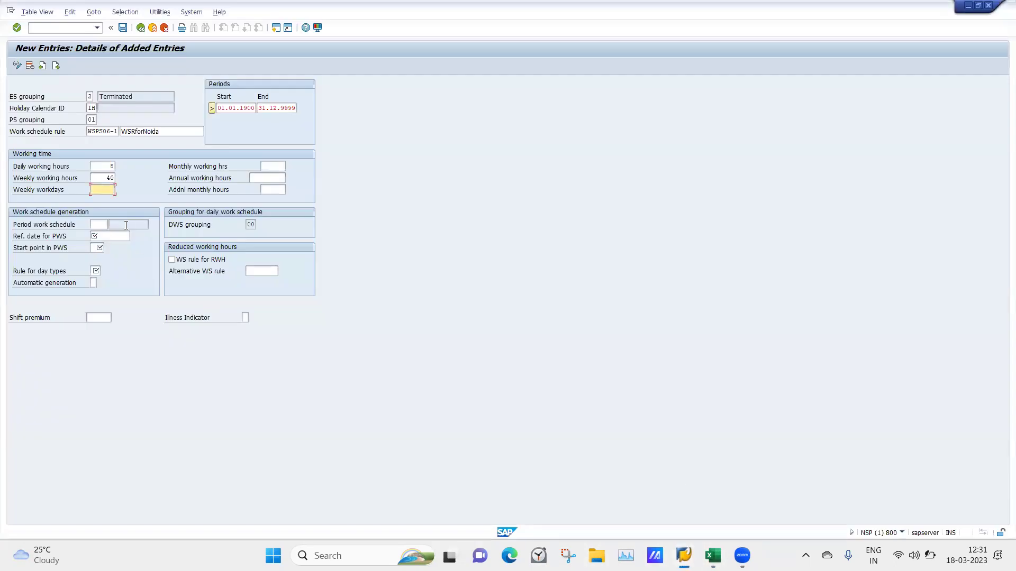
pyautogui.click(278, 165)
# Step: Switch to the Excel notes and enter 2080 in cell T13, beside the monthly hours formula
pyautogui.click(713, 556)
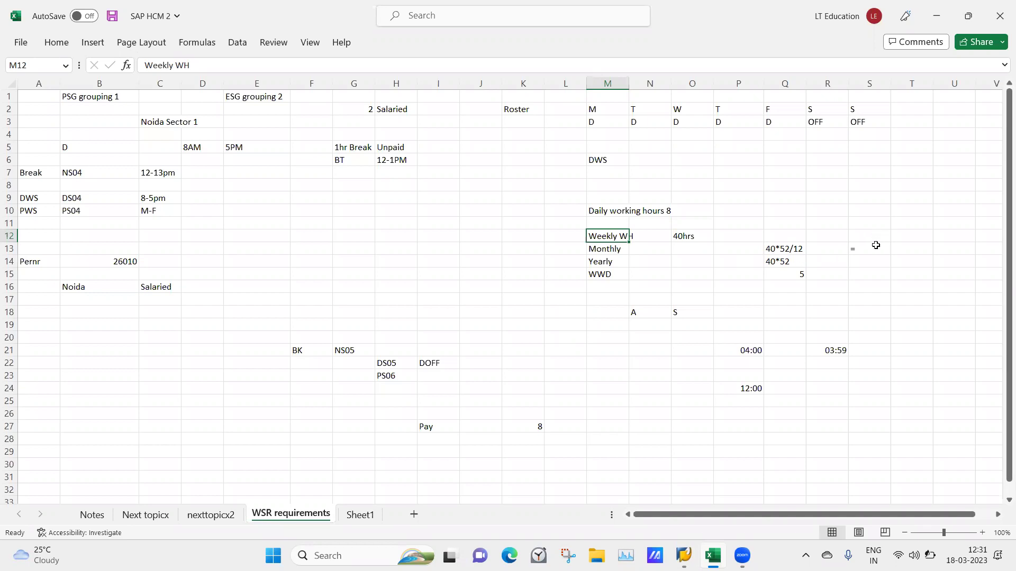
pyautogui.click(913, 254)
pyautogui.write('080')
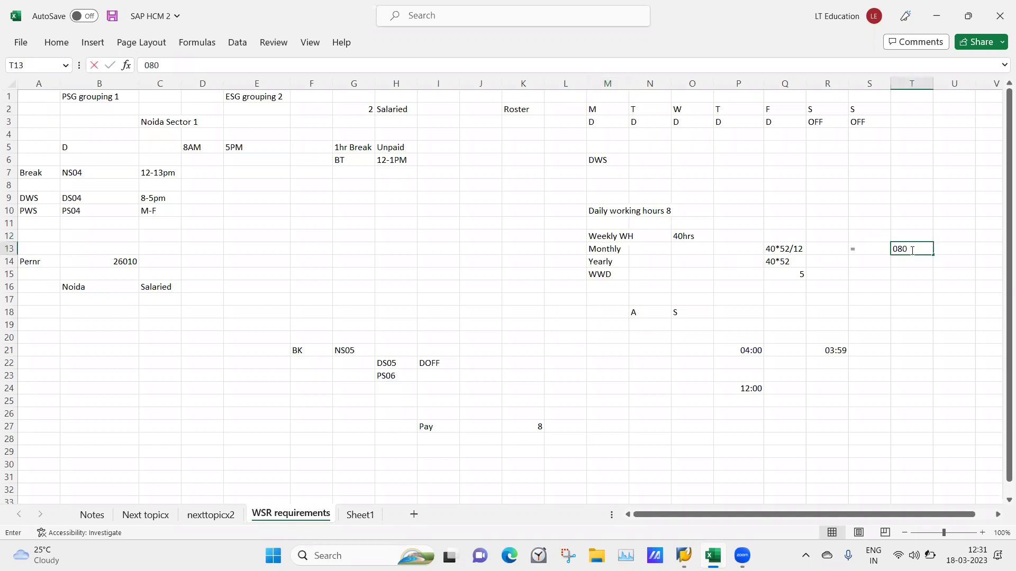
pyautogui.press('BackSpace')
pyautogui.press('BackSpace')
pyautogui.press('BackSpace')
pyautogui.write('2080')
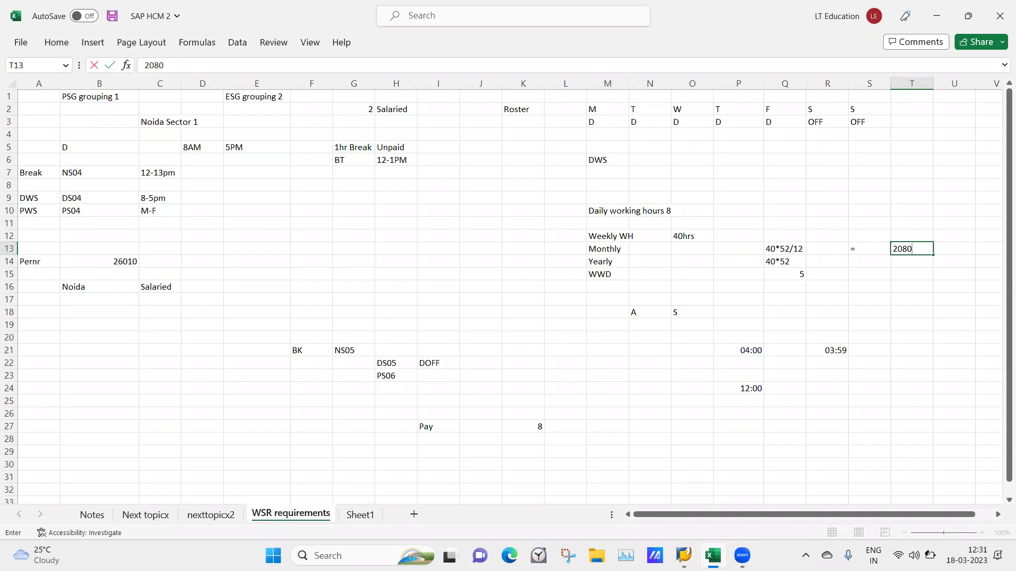
# Step: Switch to SAP and set rule WSPS06-1 to 2080 annual working hours and 173,33 monthly working hours
pyautogui.click(684, 555)
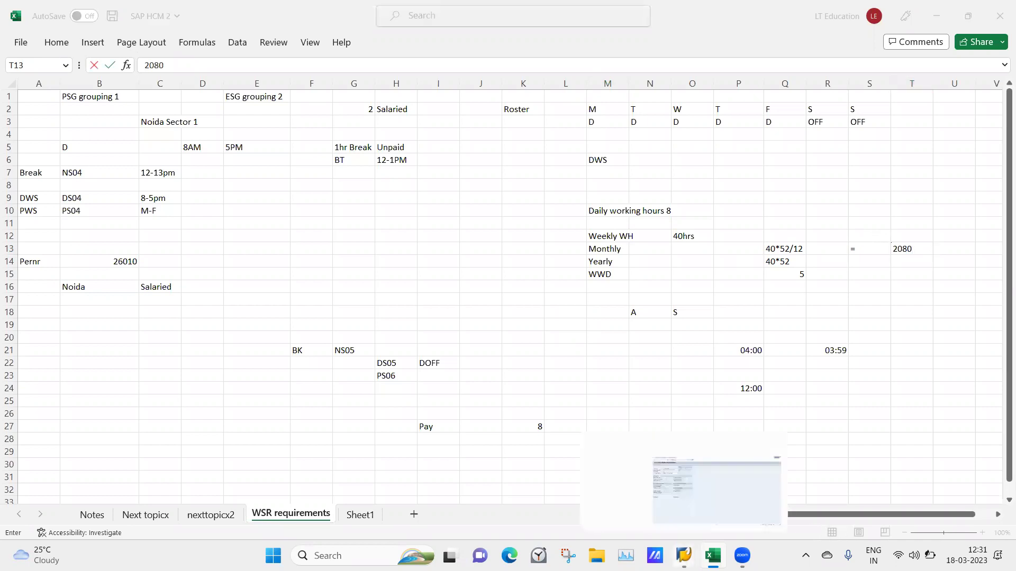
pyautogui.click(700, 505)
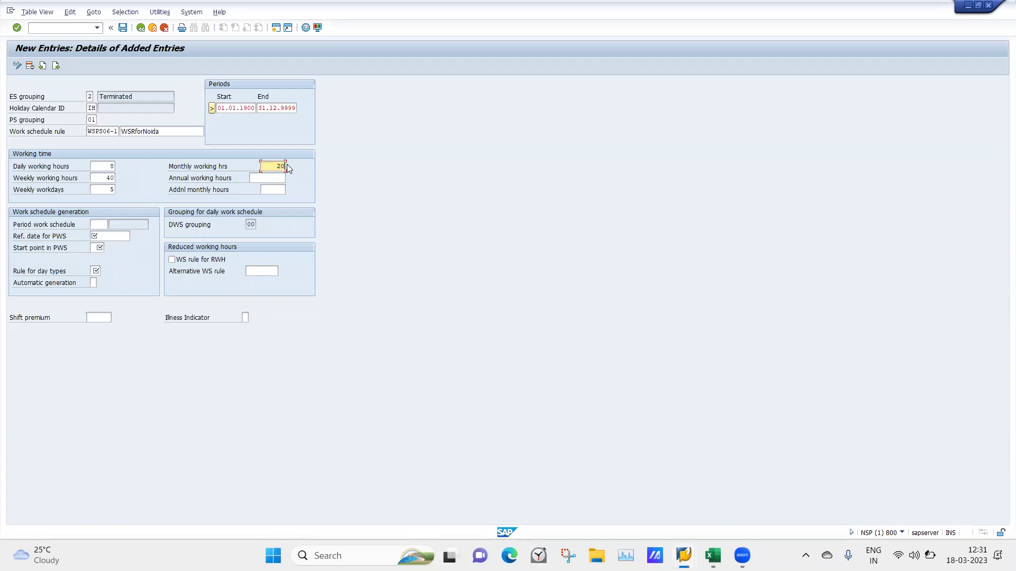
pyautogui.press('BackSpace')
pyautogui.press('BackSpace')
pyautogui.press('BackSpace')
pyautogui.click(255, 179)
pyautogui.write('2080')
pyautogui.click(275, 168)
pyautogui.write('173,33')
pyautogui.moveTo(262, 167); pyautogui.dragTo(280, 167)
pyautogui.click(200, 179)
# Step: Open the field help for additional monthly hours, read its explanation and close it
pyautogui.click(279, 189)
pyautogui.press('Return')
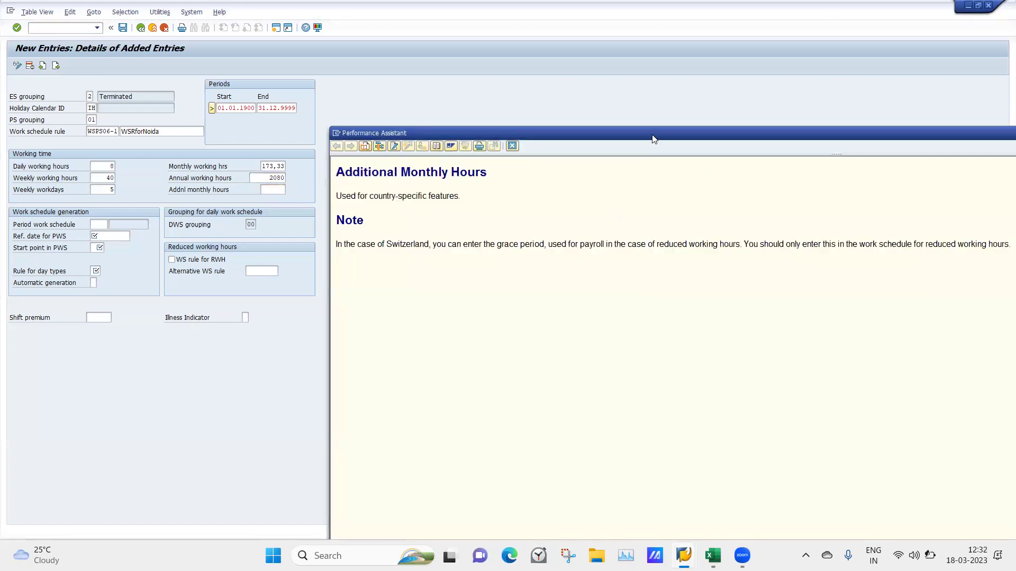
pyautogui.moveTo(649, 130); pyautogui.dragTo(635, 128)
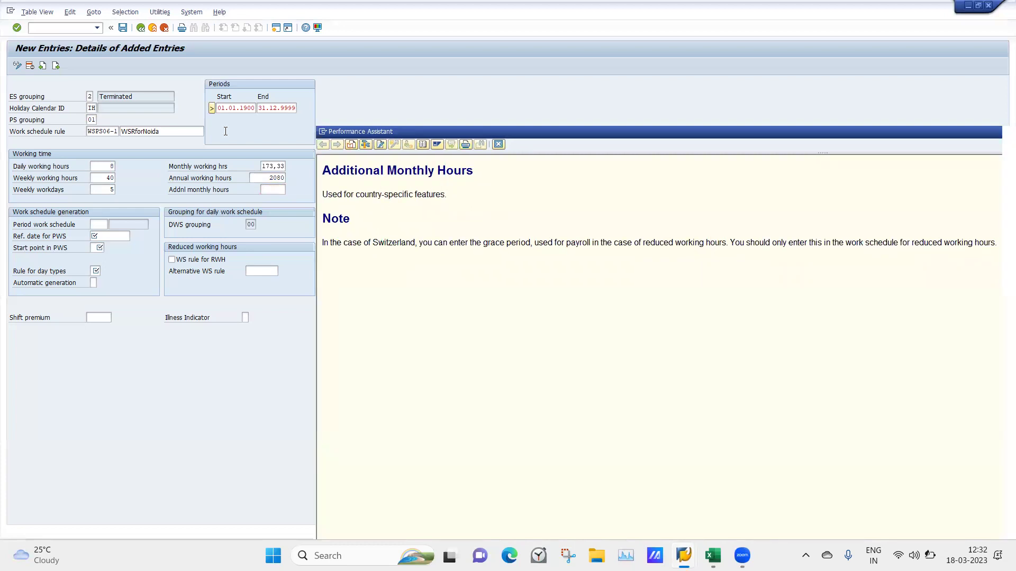
pyautogui.moveTo(529, 131); pyautogui.dragTo(327, 95)
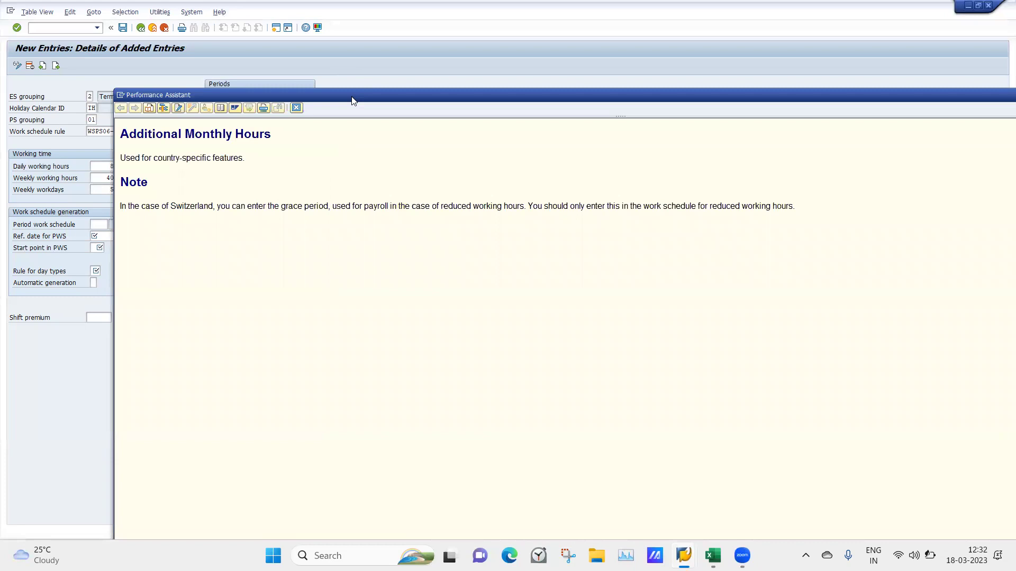
pyautogui.moveTo(353, 100); pyautogui.dragTo(446, 163)
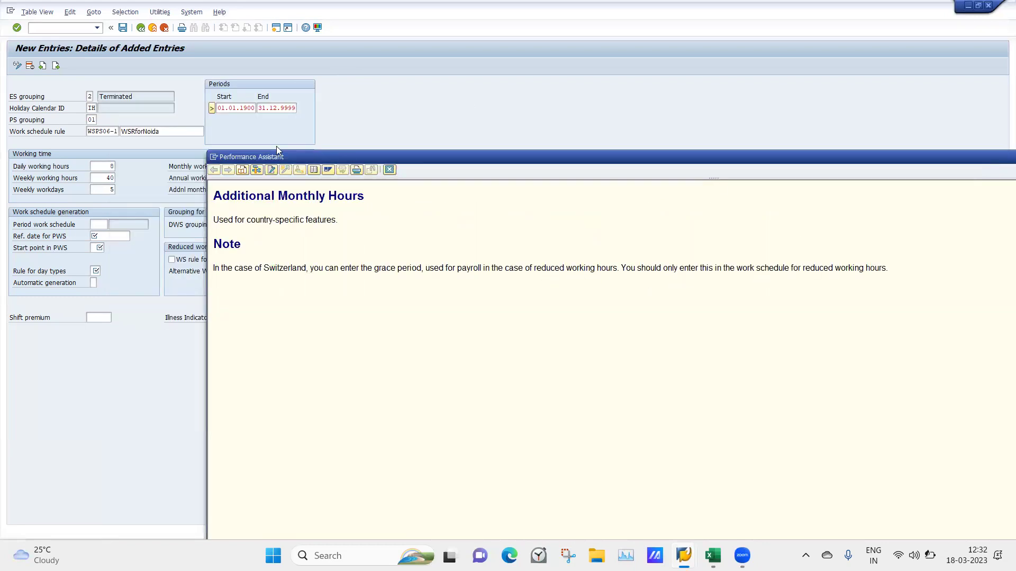
pyautogui.click(214, 157)
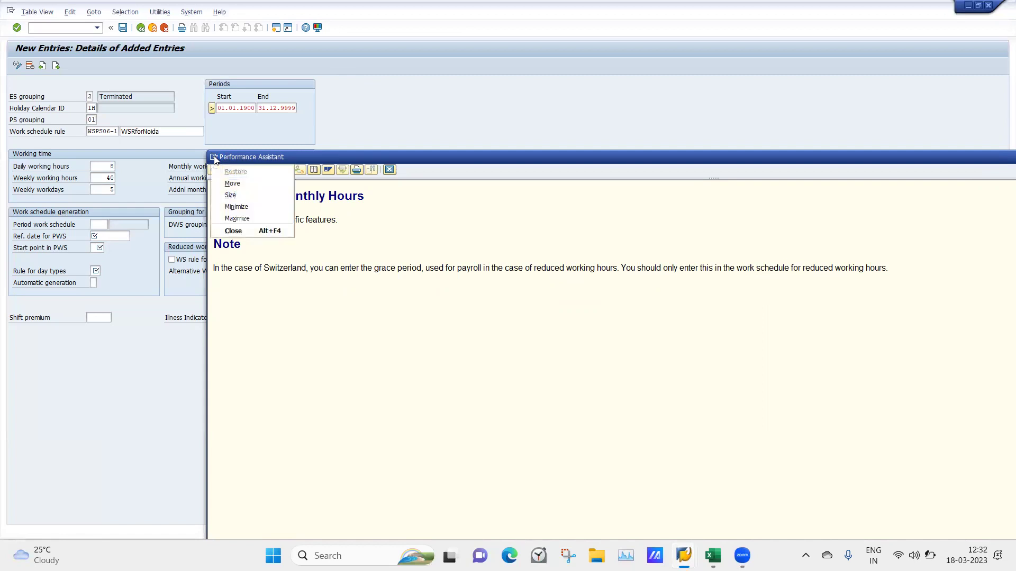
pyautogui.click(244, 233)
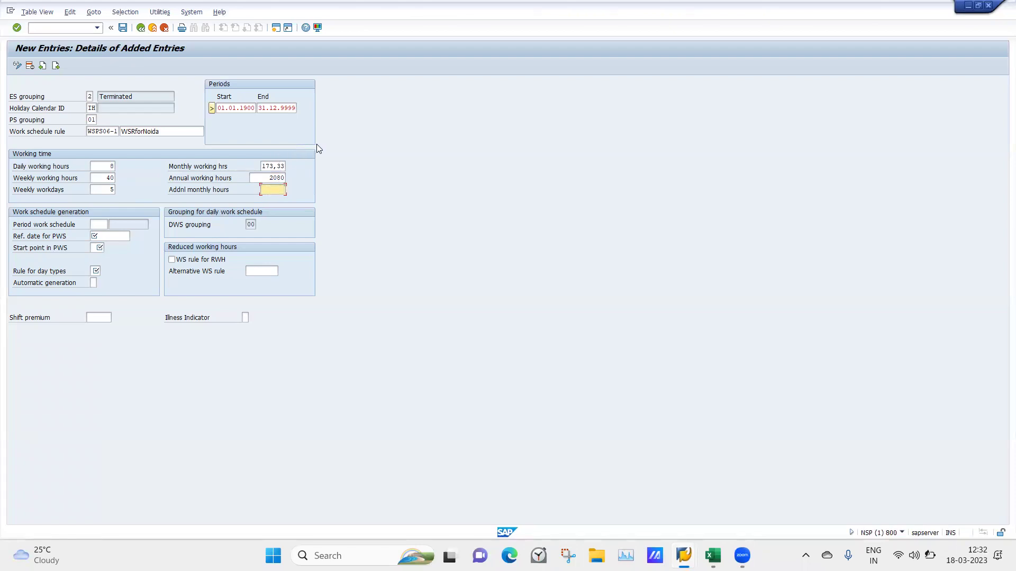
# Step: Look up the period work schedule code in the Excel notes and enter PS06 as the rule's period work schedule in SAP
pyautogui.click(99, 224)
pyautogui.click(708, 548)
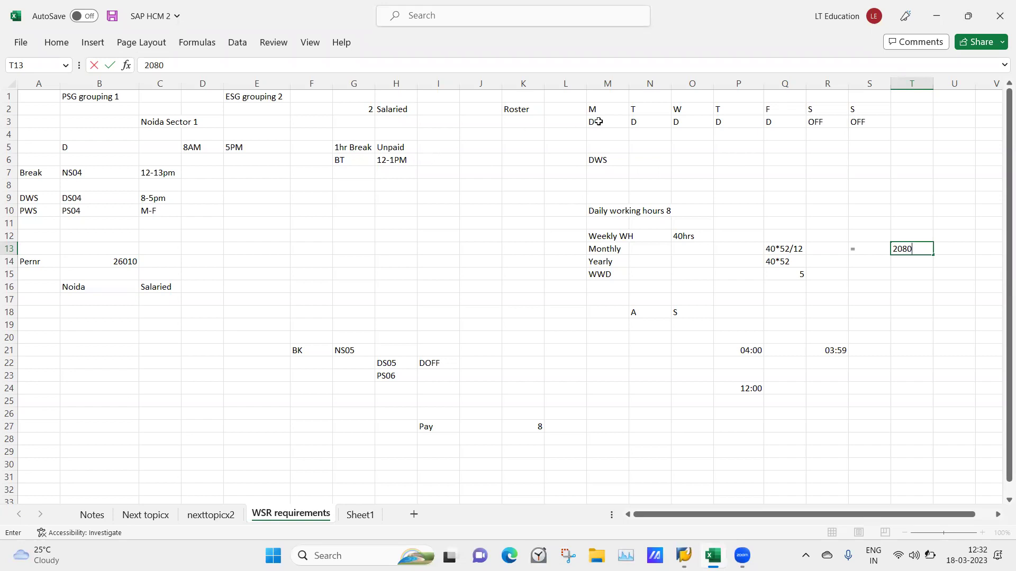
pyautogui.click(389, 372)
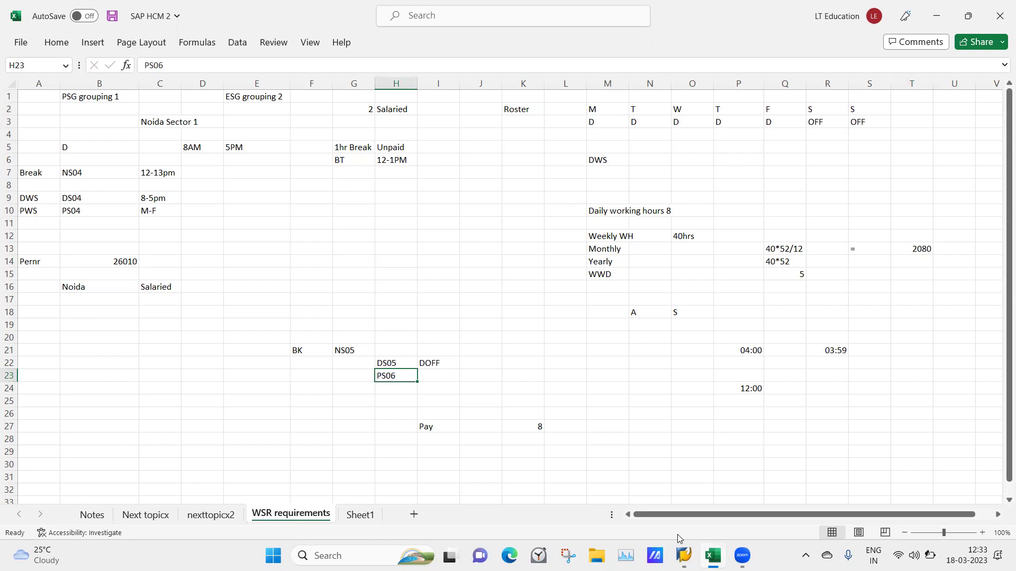
pyautogui.moveTo(683, 556)
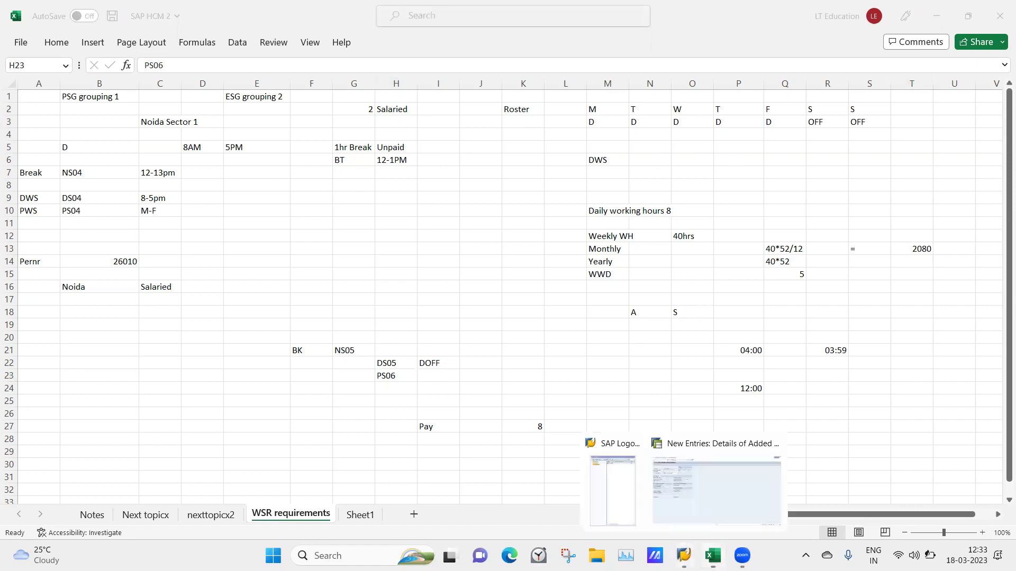
pyautogui.click(713, 456)
pyautogui.write('PS06')
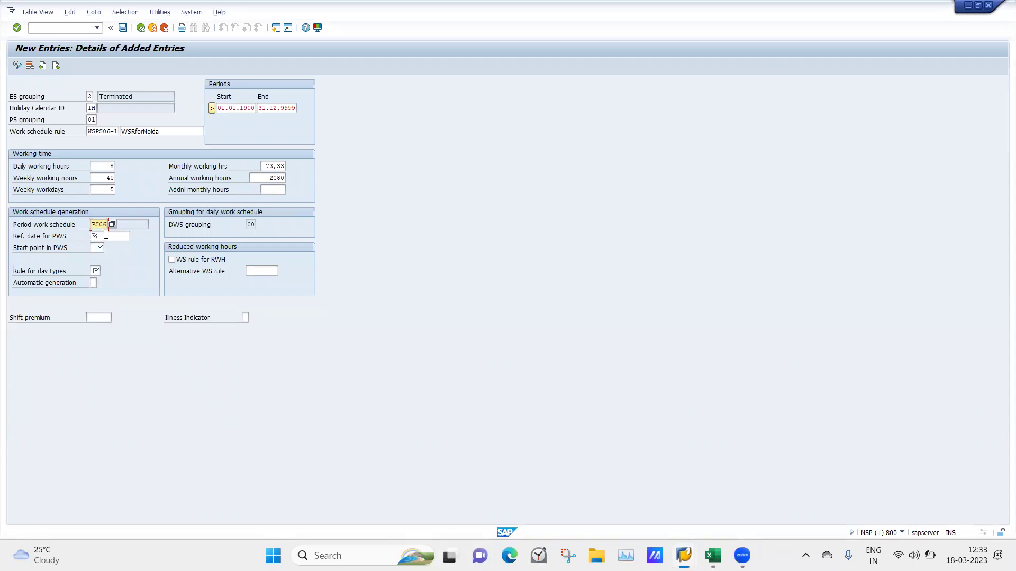
# Step: Check the system calendar for the first Monday of April 2023 and set the PWS reference date to 03.04.2023
pyautogui.click(107, 236)
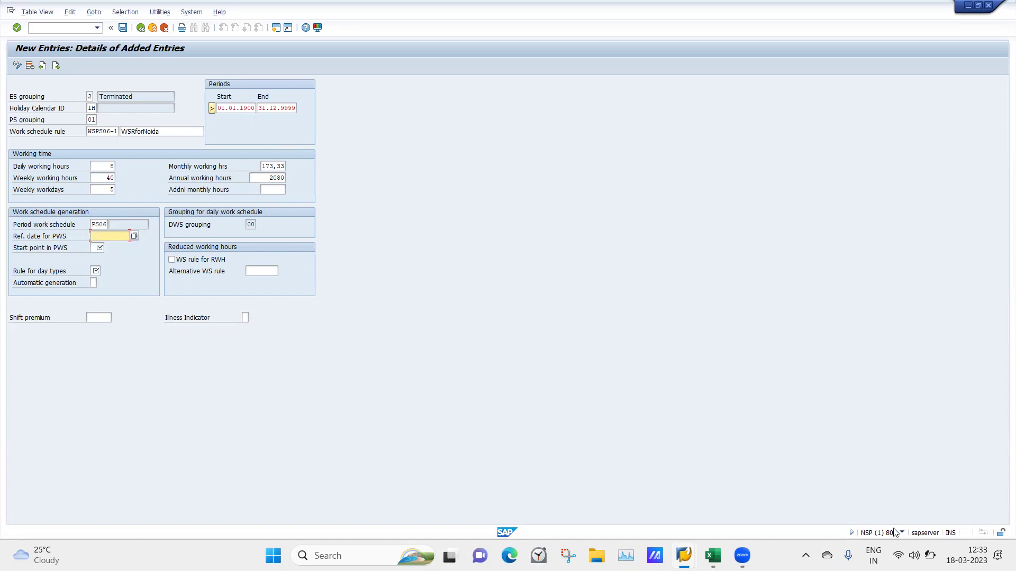
pyautogui.moveTo(753, 542)
pyautogui.click(967, 556)
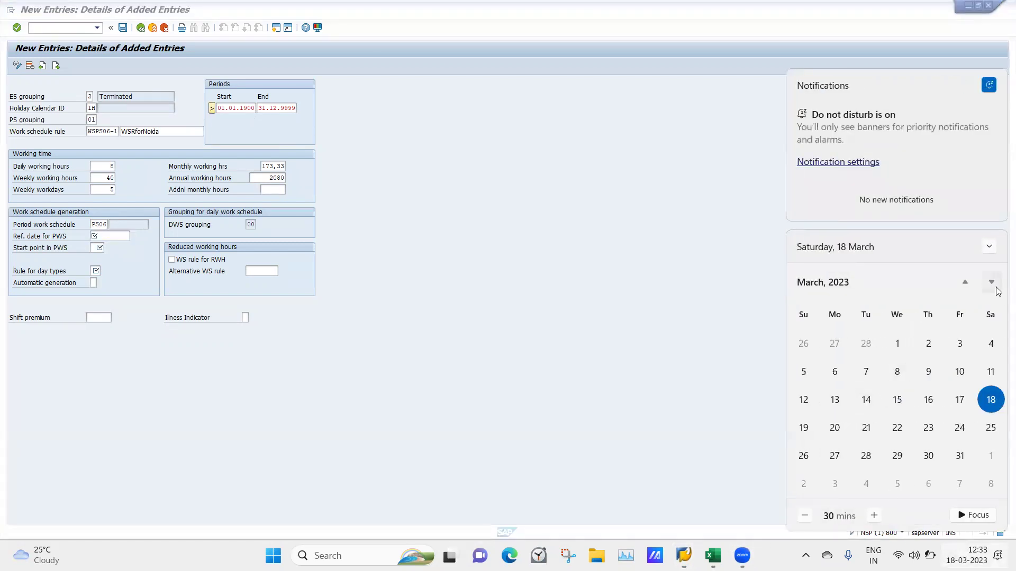
pyautogui.click(991, 282)
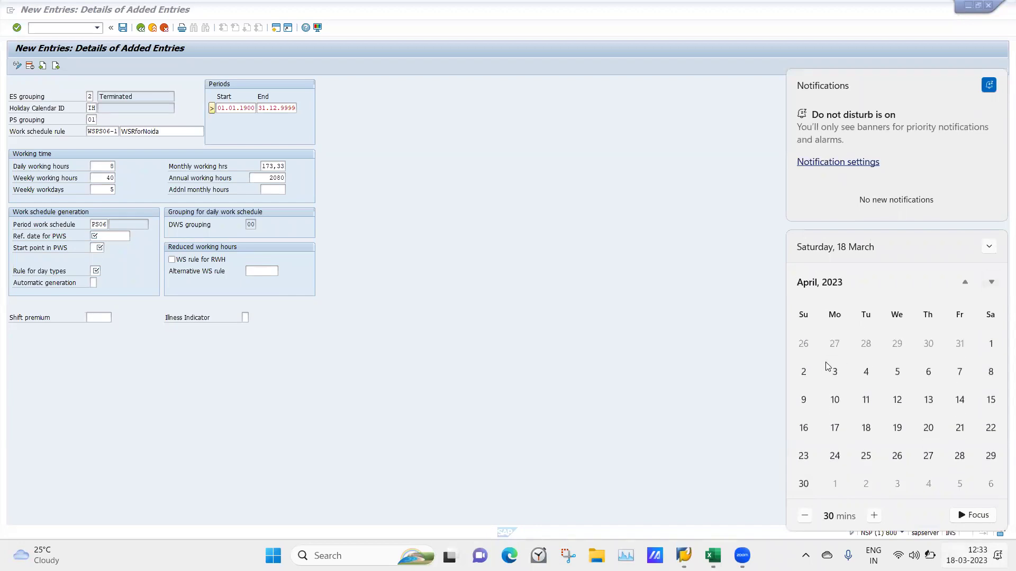
pyautogui.click(835, 372)
pyautogui.click(118, 238)
pyautogui.write('03.04.')
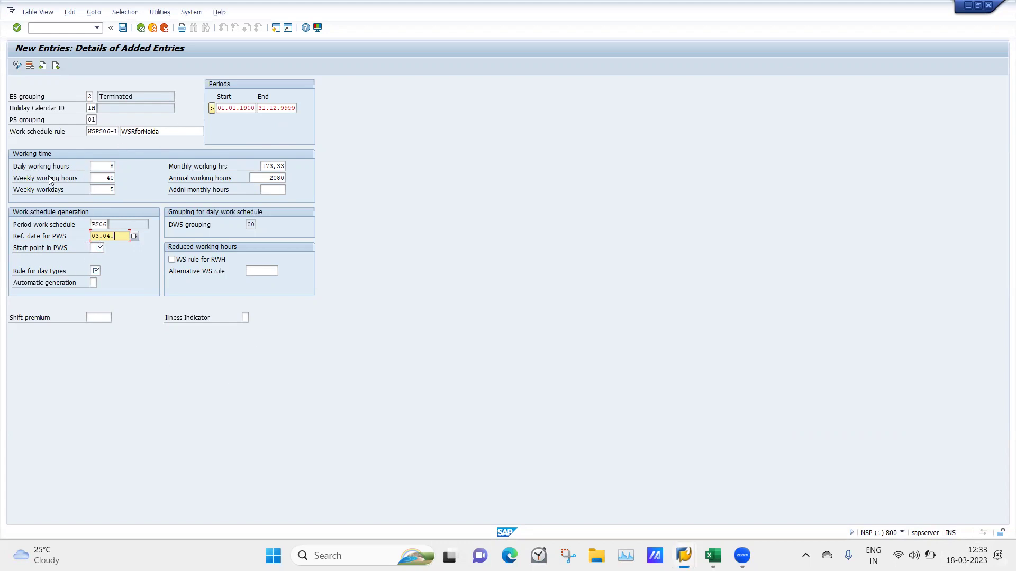
pyautogui.write('2023')
# Step: Go to the start point in PWS field and check April 2023 in the system calendar
pyautogui.click(53, 249)
pyautogui.click(98, 246)
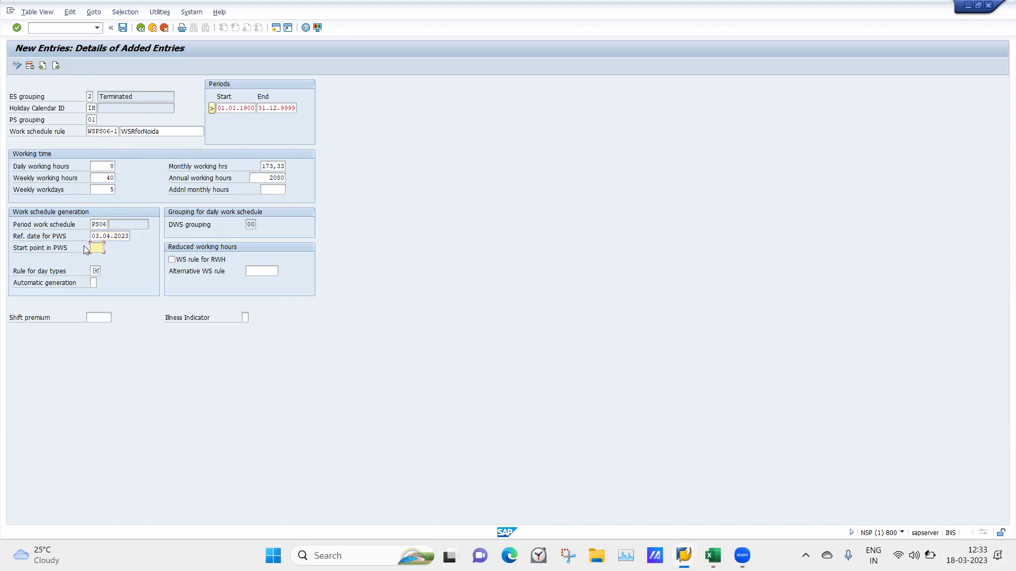
pyautogui.click(966, 556)
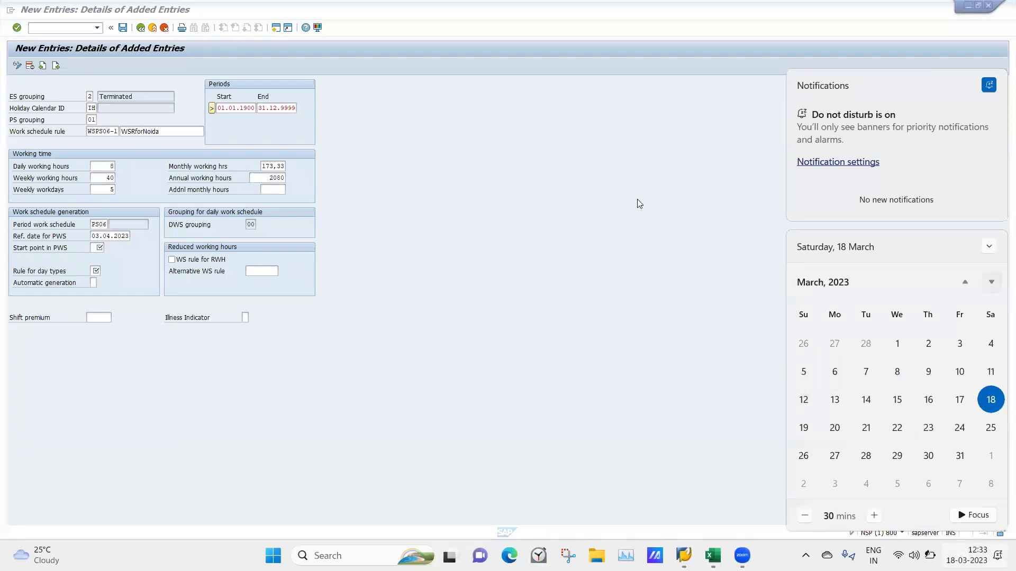
pyautogui.click(992, 283)
pyautogui.click(670, 183)
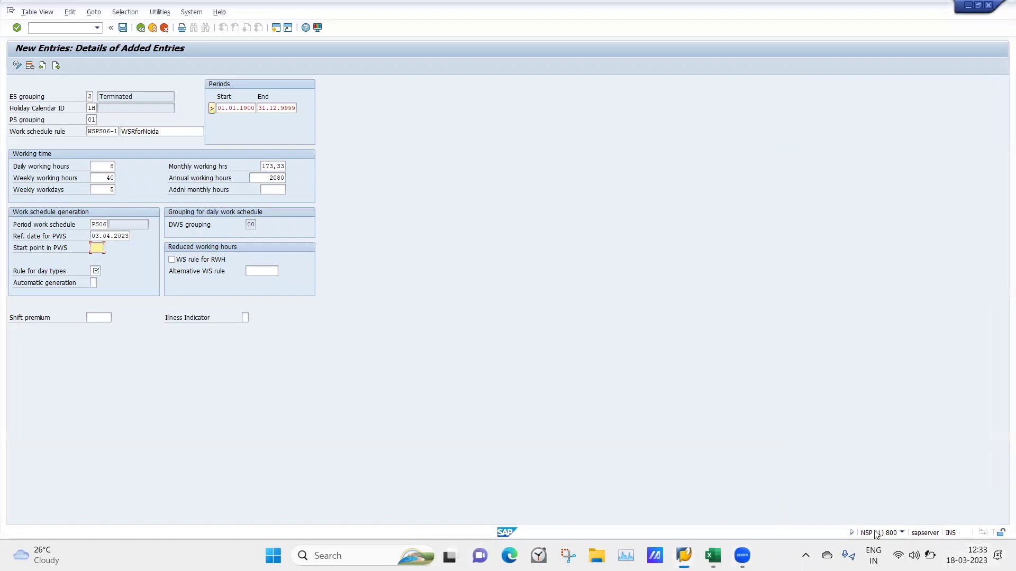
# Step: Switch to the Excel roster and compare its weekdays with 3 and 5 April 2023 in the system calendar
pyautogui.click(713, 555)
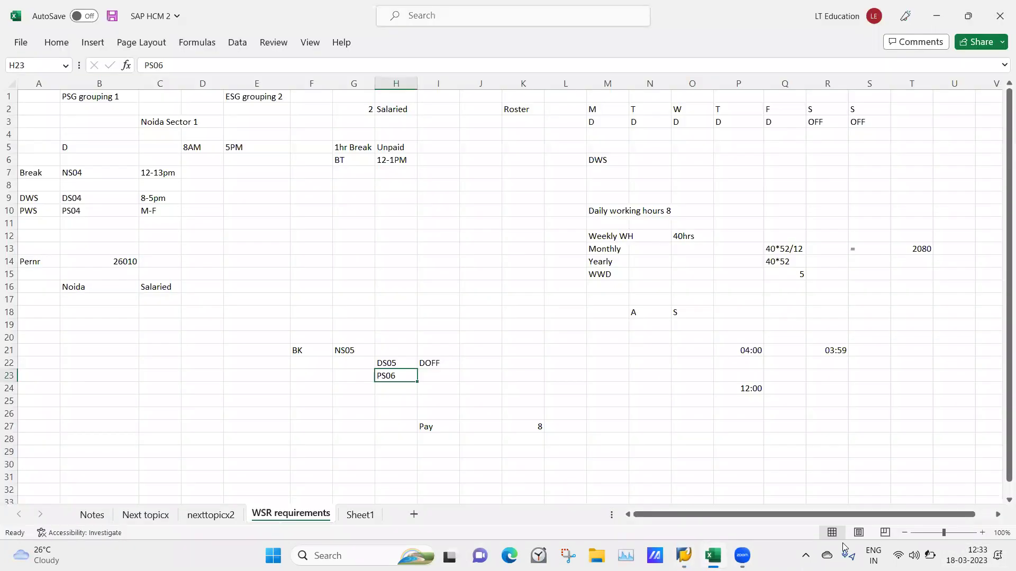
pyautogui.click(967, 555)
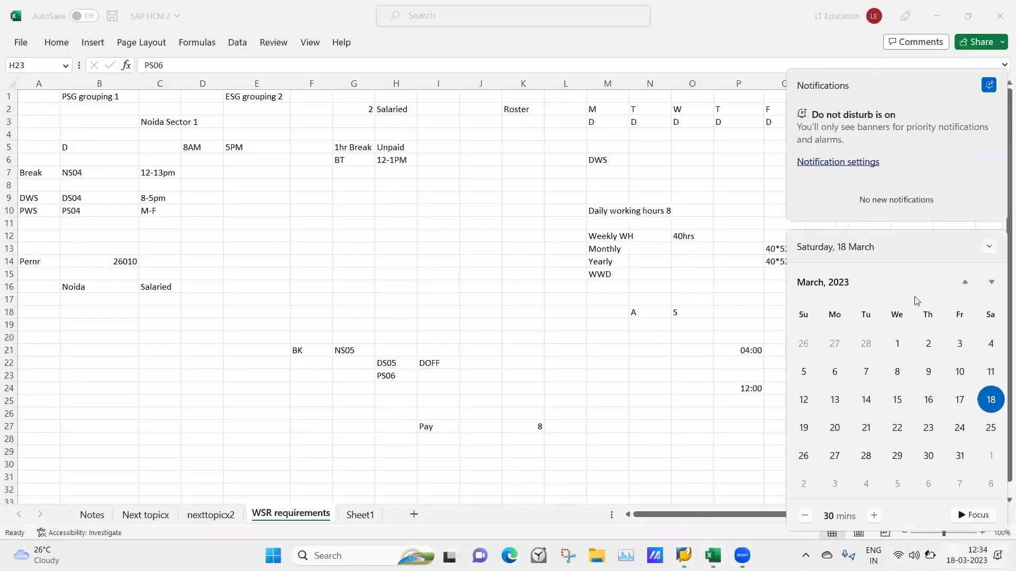
pyautogui.click(992, 283)
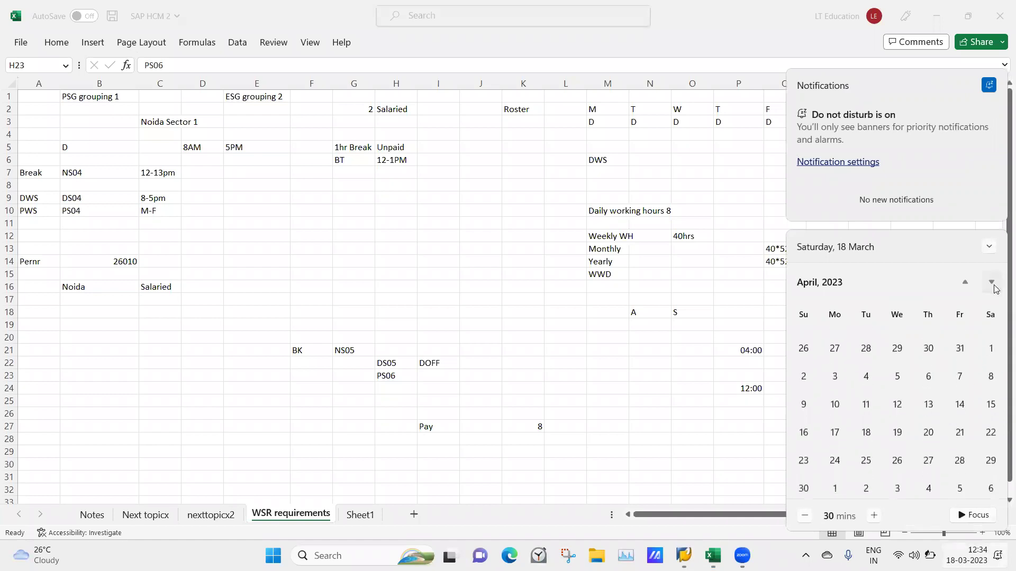
pyautogui.click(840, 377)
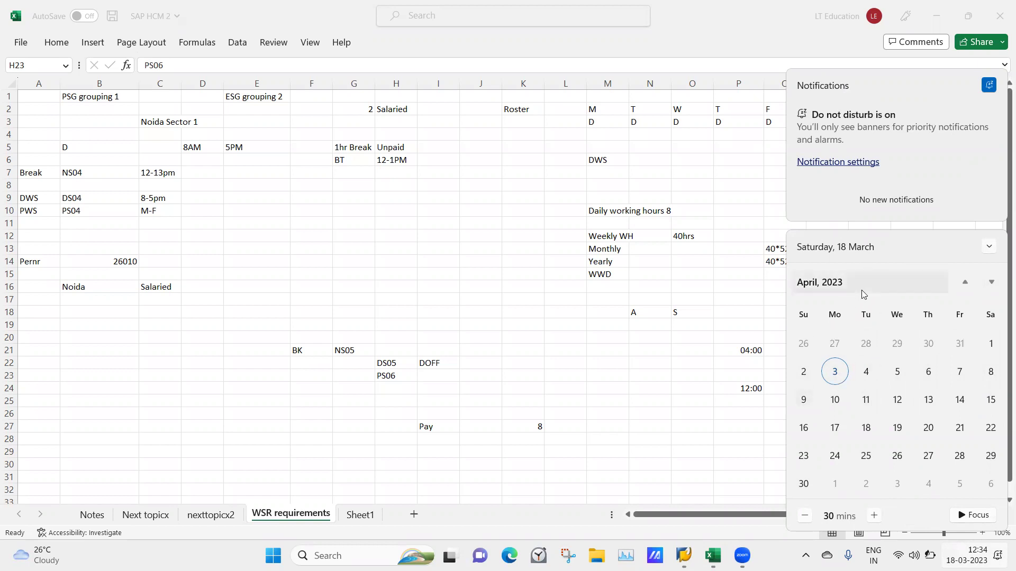
pyautogui.click(898, 373)
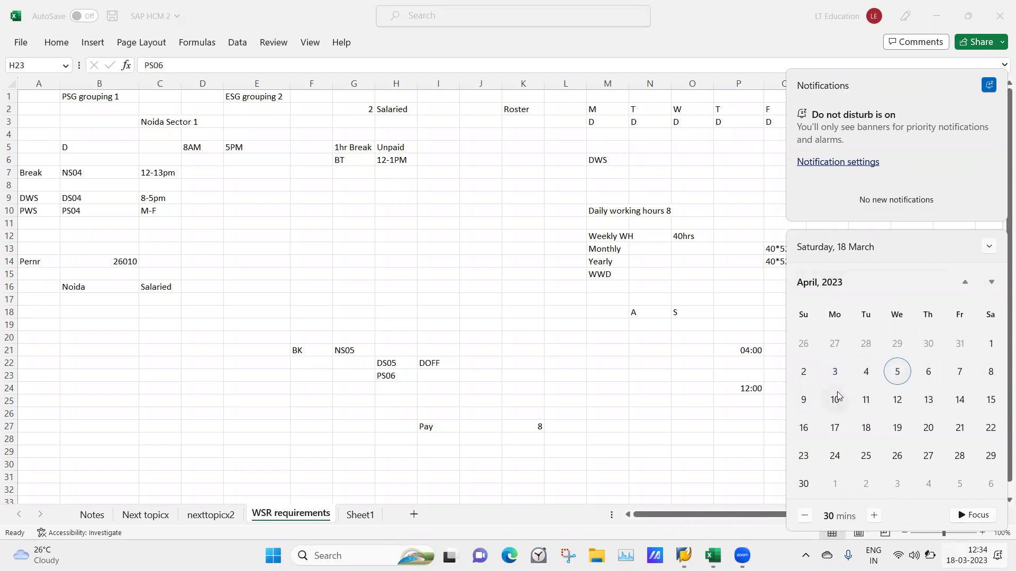
# Step: Return from Excel to the new work schedule rule entry in SAP and set the start point in PWS to 1
pyautogui.click(713, 556)
pyautogui.moveTo(684, 555)
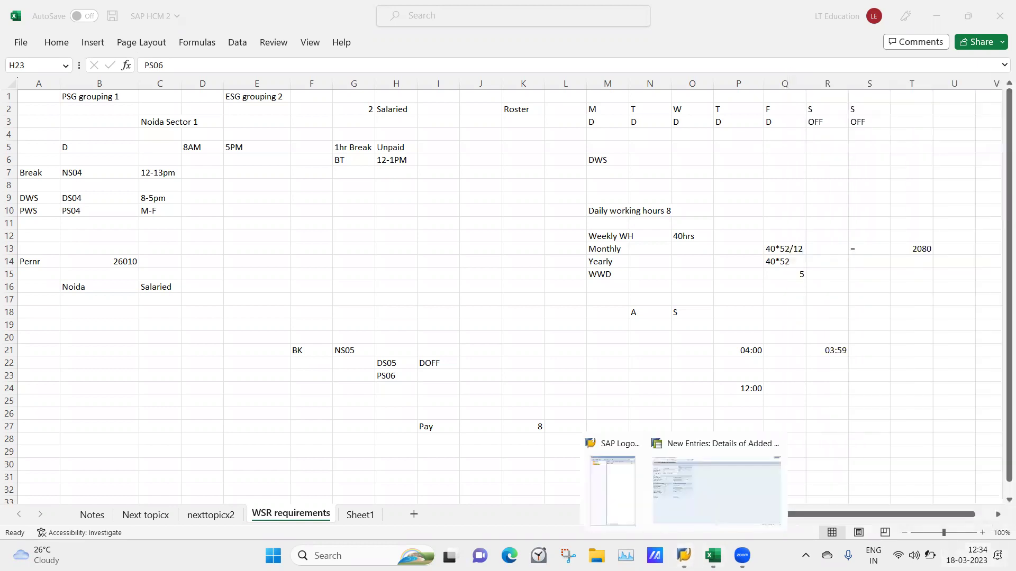
pyautogui.click(674, 489)
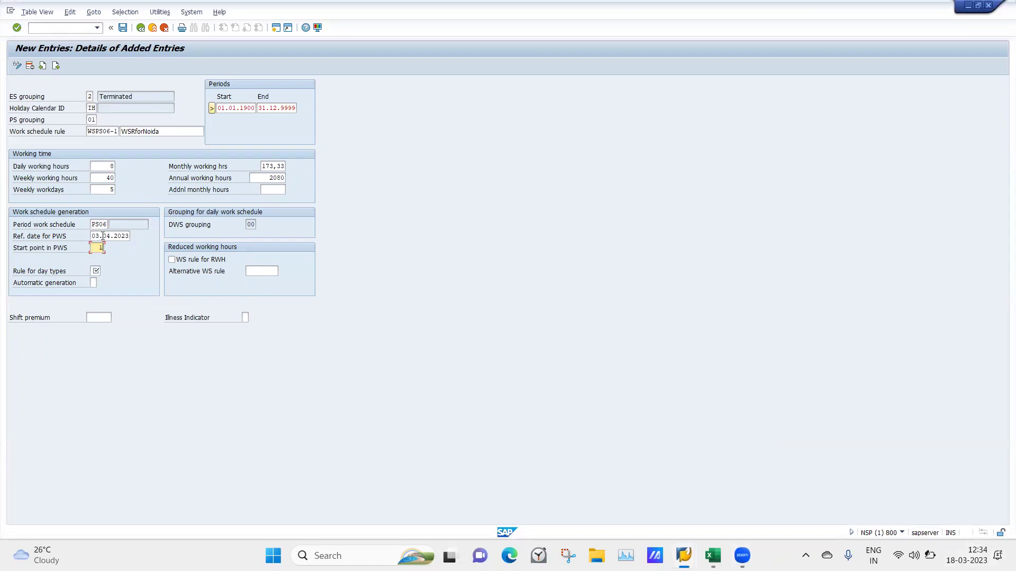
pyautogui.click(101, 248)
pyautogui.press('BackSpace')
pyautogui.write('1')
# Step: Choose 06 from the possible values as the work schedule rule's rule for day types
pyautogui.click(56, 271)
pyautogui.click(93, 271)
pyautogui.click(105, 271)
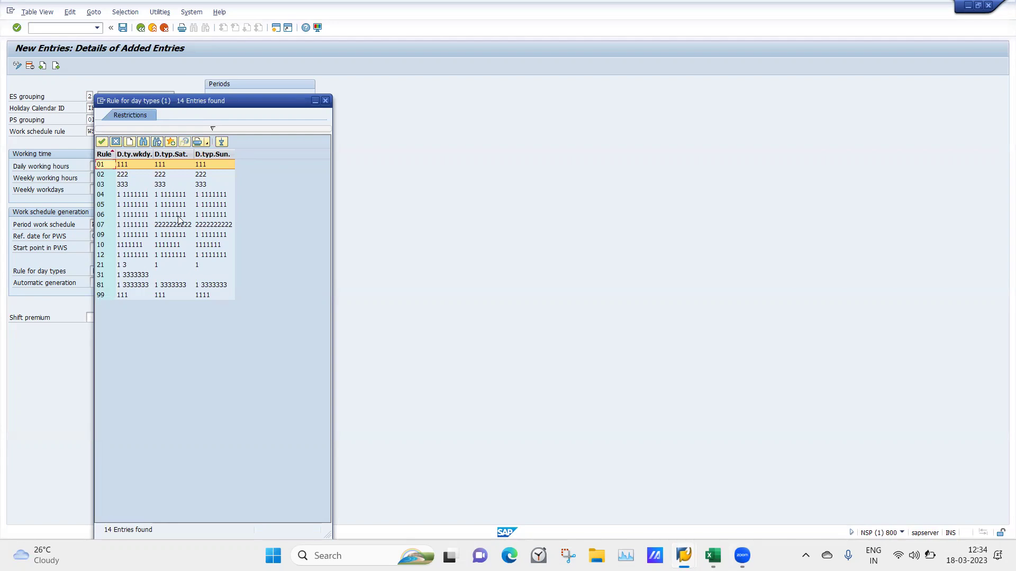
pyautogui.doubleClick(102, 216)
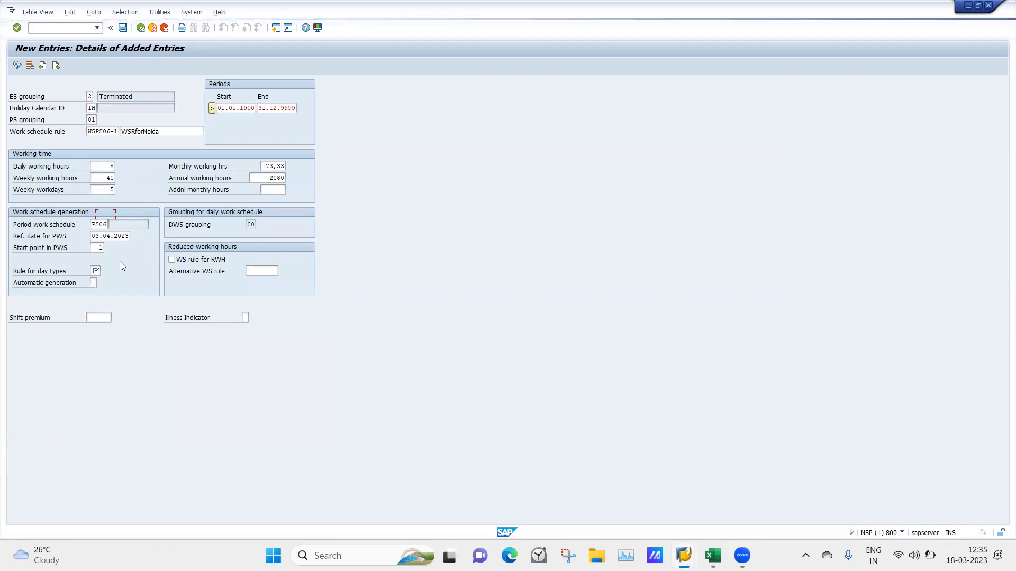
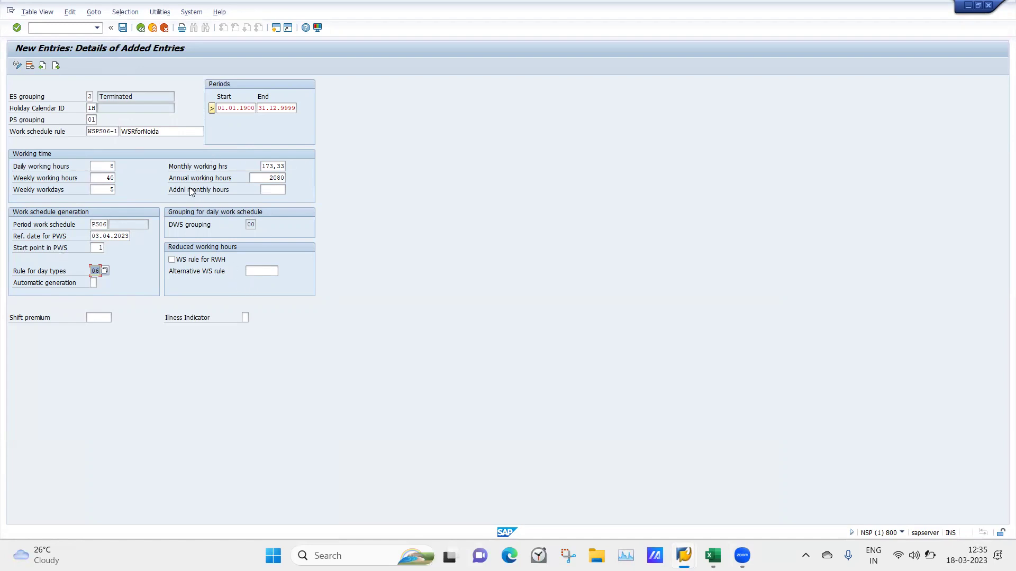
# Step: Validate the work schedule rule WSPS06-1 entry and save it to the customizing request described as DEMOEXAMPLE
pyautogui.press('Return')
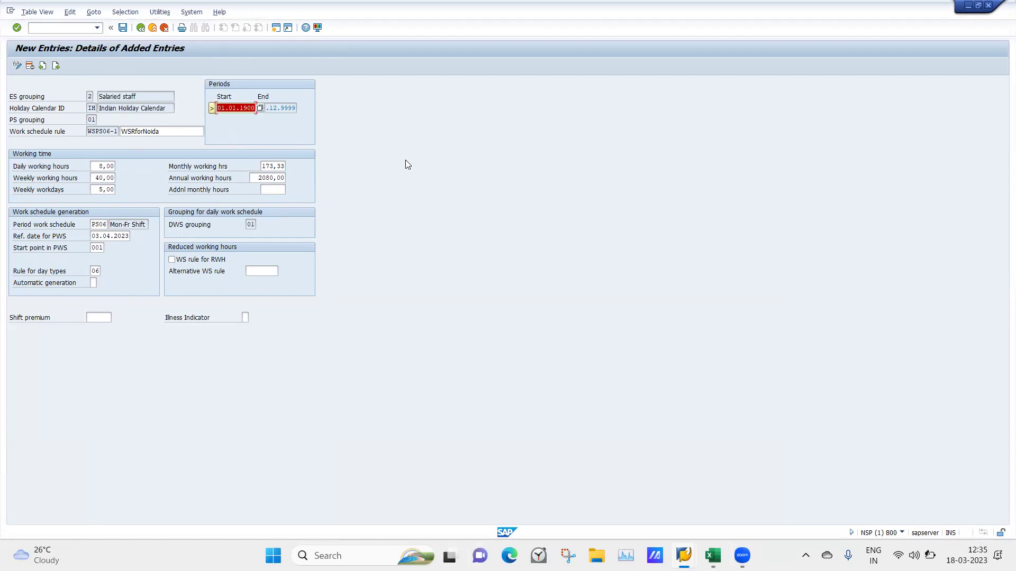
pyautogui.click(121, 31)
pyautogui.click(122, 28)
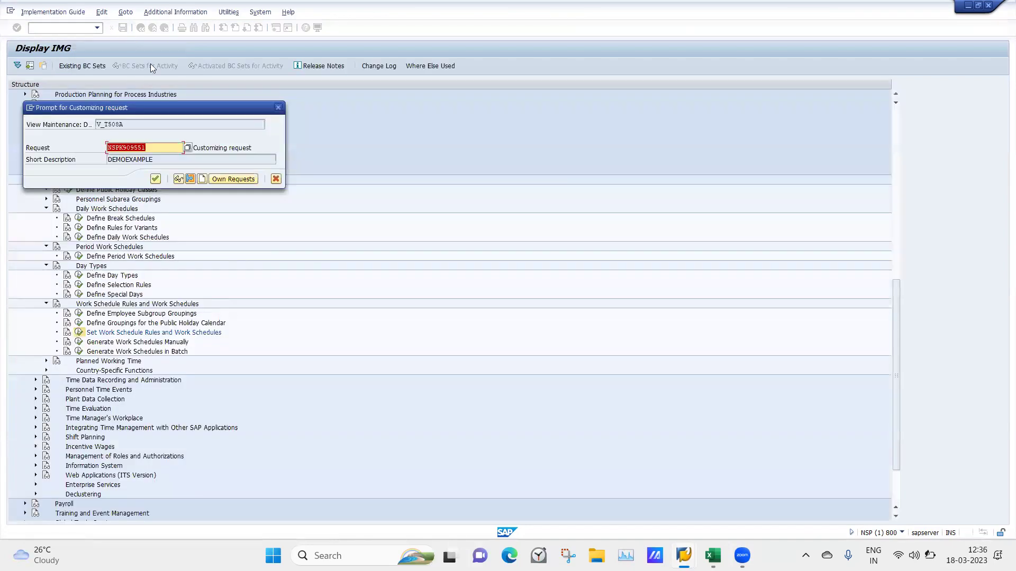
pyautogui.click(156, 179)
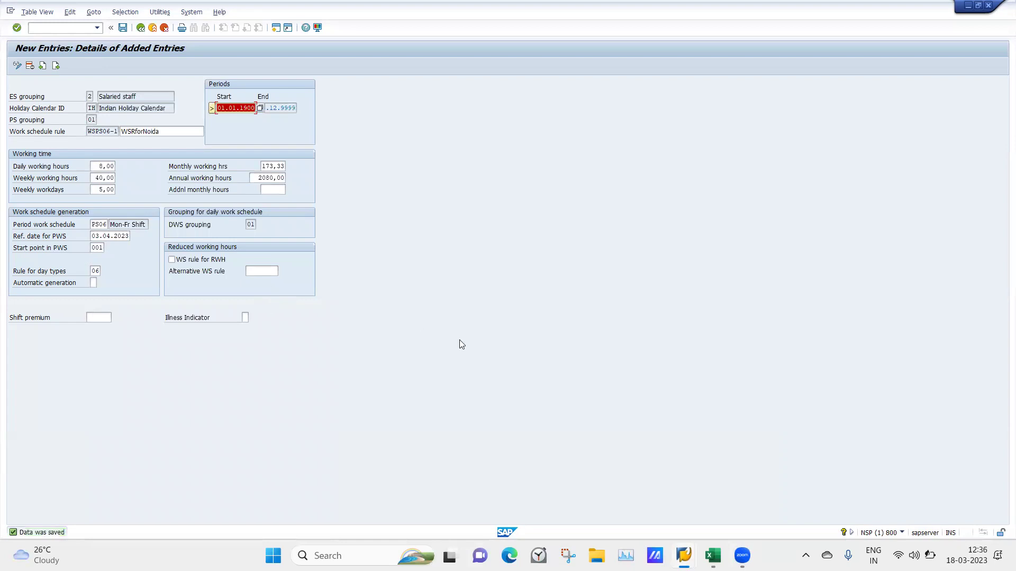
# Step: Switch to the Excel notes and record the label WSR in F24 and the code WSPS06 in H24
pyautogui.click(712, 556)
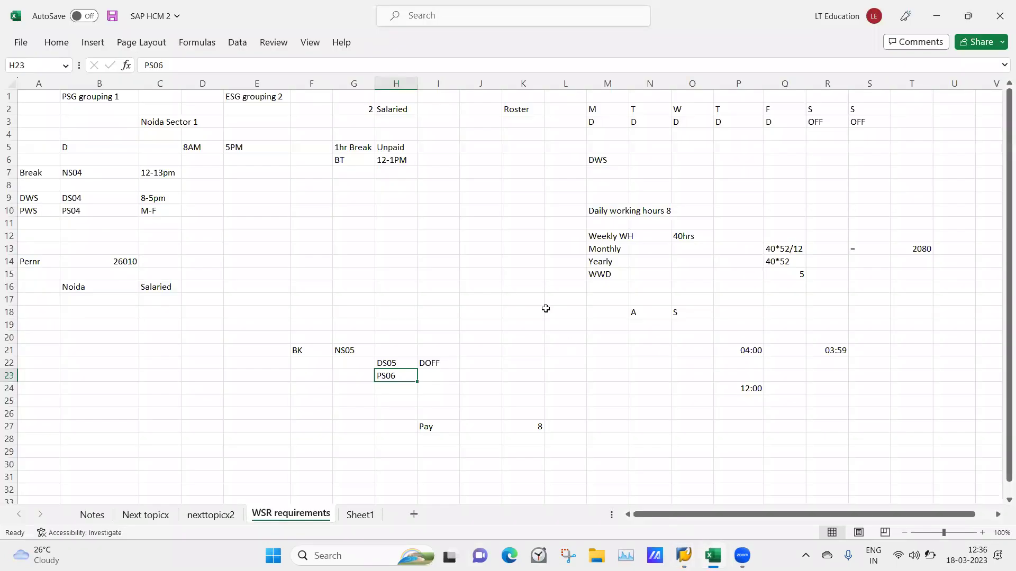
pyautogui.click(302, 389)
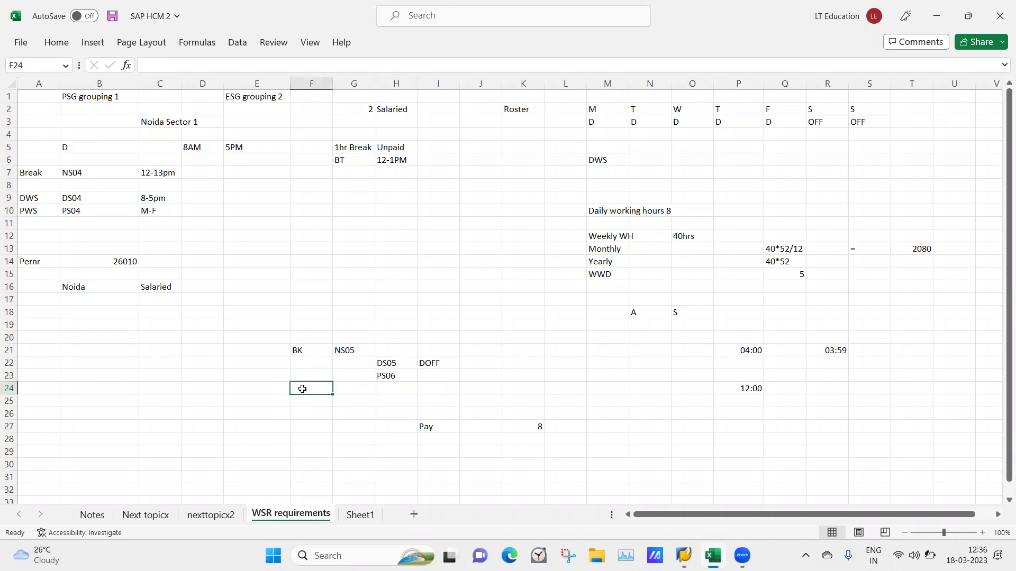
pyautogui.write('WS')
pyautogui.press('Tab')
pyautogui.press('Tab')
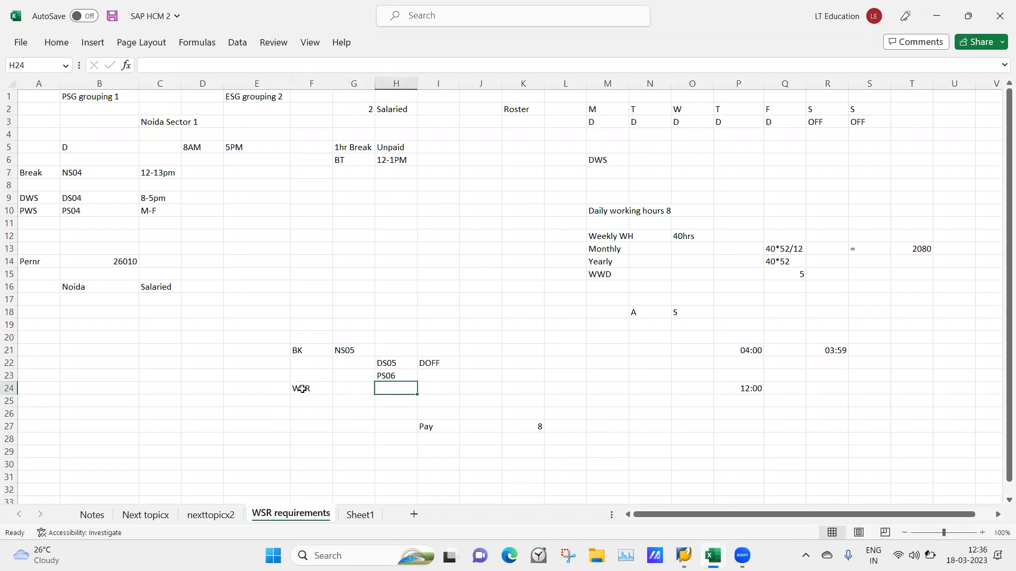
pyautogui.write('WSPS')
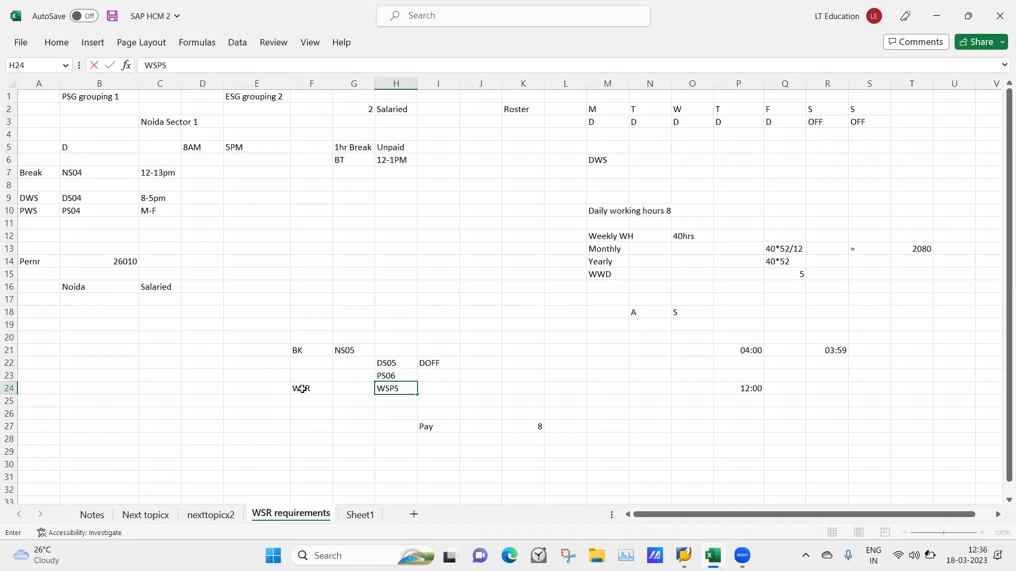
pyautogui.write('06')
pyautogui.click(324, 410)
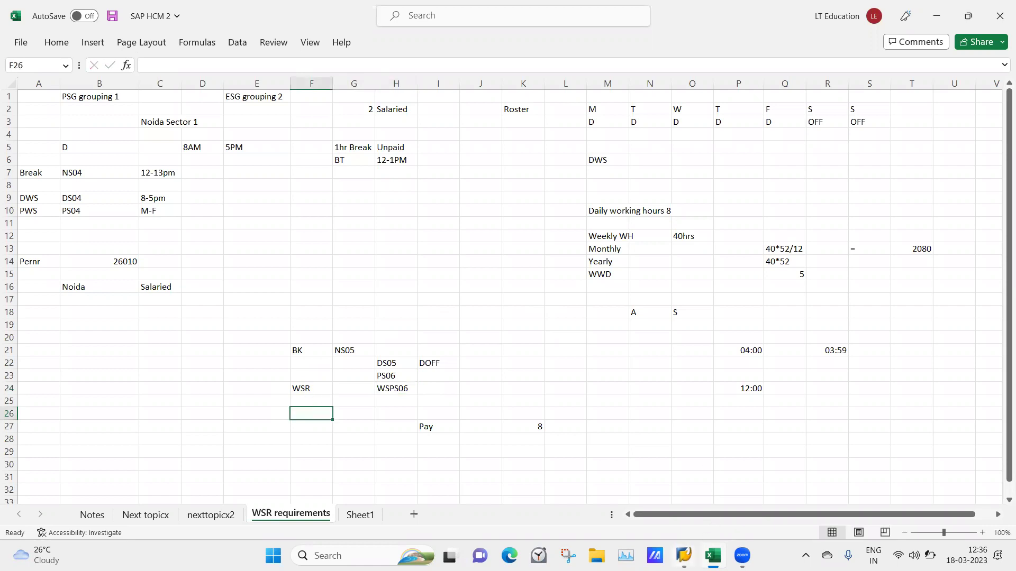
# Step: Go back to the implementation guide in SAP and open the Generate Work Schedules in Batch activity
pyautogui.click(683, 555)
pyautogui.click(691, 491)
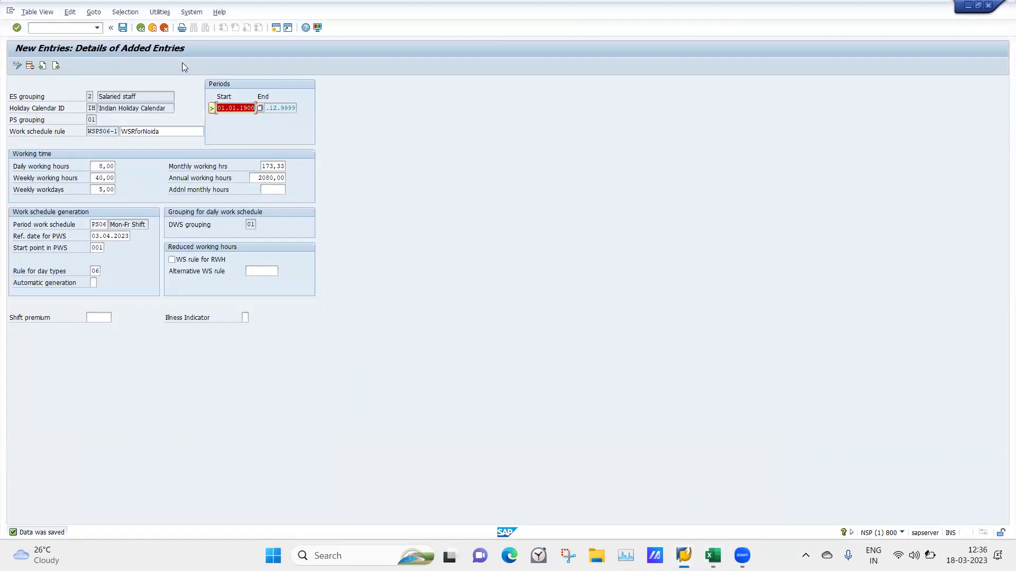
pyautogui.click(141, 27)
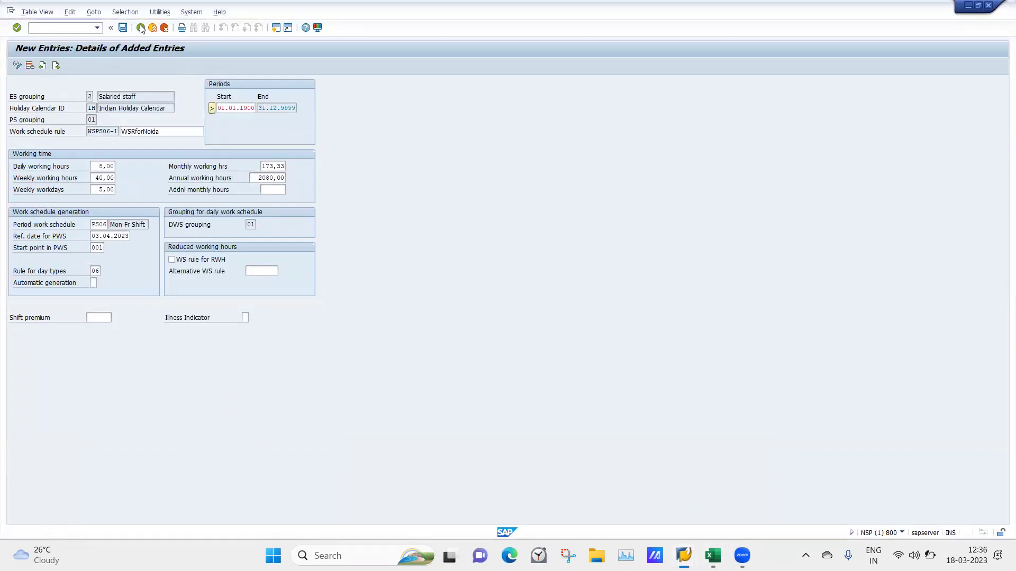
pyautogui.click(141, 28)
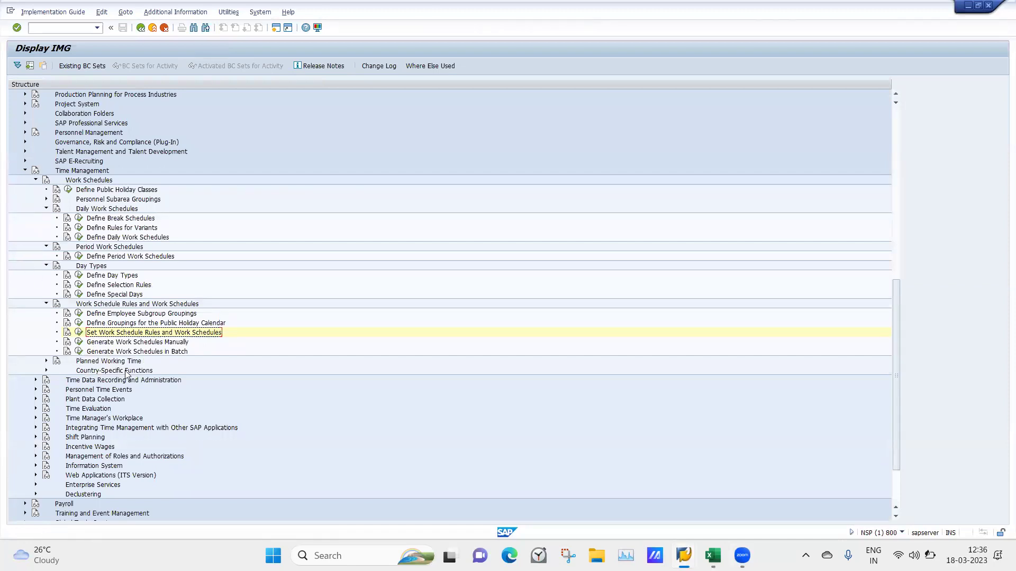
pyautogui.click(78, 352)
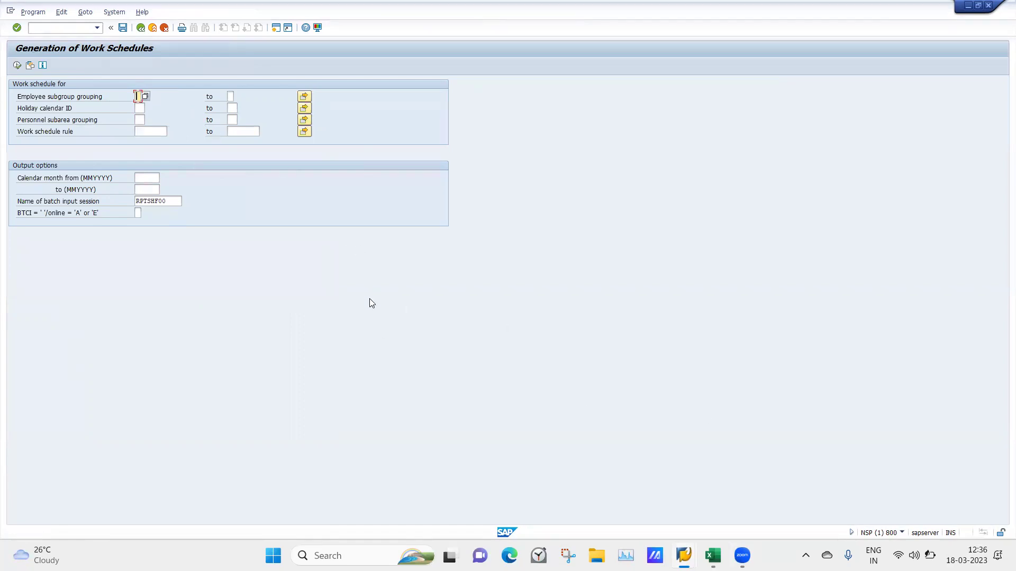
# Step: Set employee subgroup grouping 2, holiday calendar ID IH and personnel subarea grouping 01 for the work schedule generation
pyautogui.write('2')
pyautogui.click(139, 108)
pyautogui.write('IN')
pyautogui.click(139, 120)
# Step: Check the rule code in the Excel notes and choose WSPS06-1 from SAP's possible entries as the work schedule rule
pyautogui.click(143, 134)
pyautogui.click(708, 553)
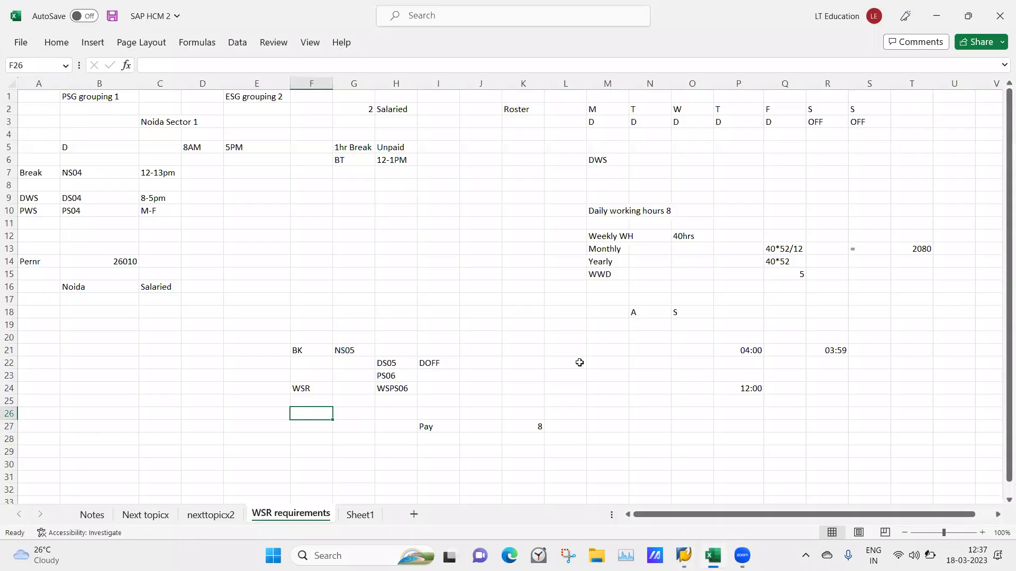
pyautogui.click(394, 389)
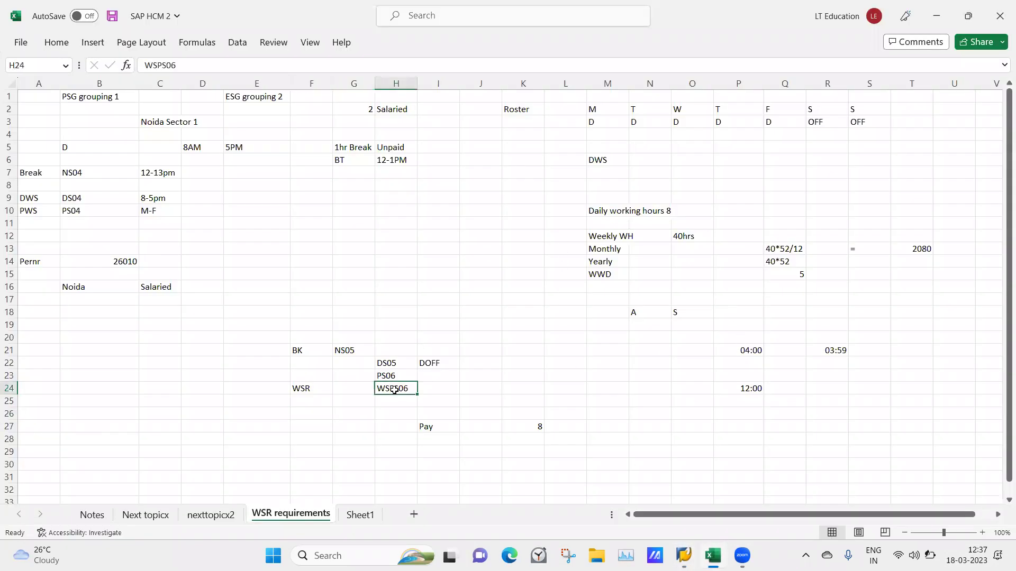
pyautogui.hotkey('ctrl', 'c')
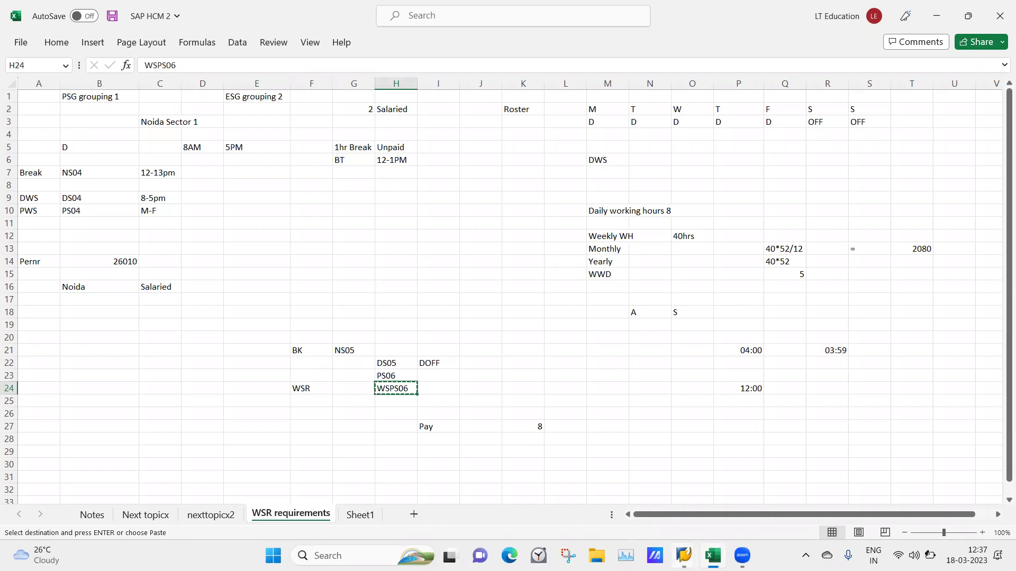
pyautogui.moveTo(683, 556)
pyautogui.click(717, 479)
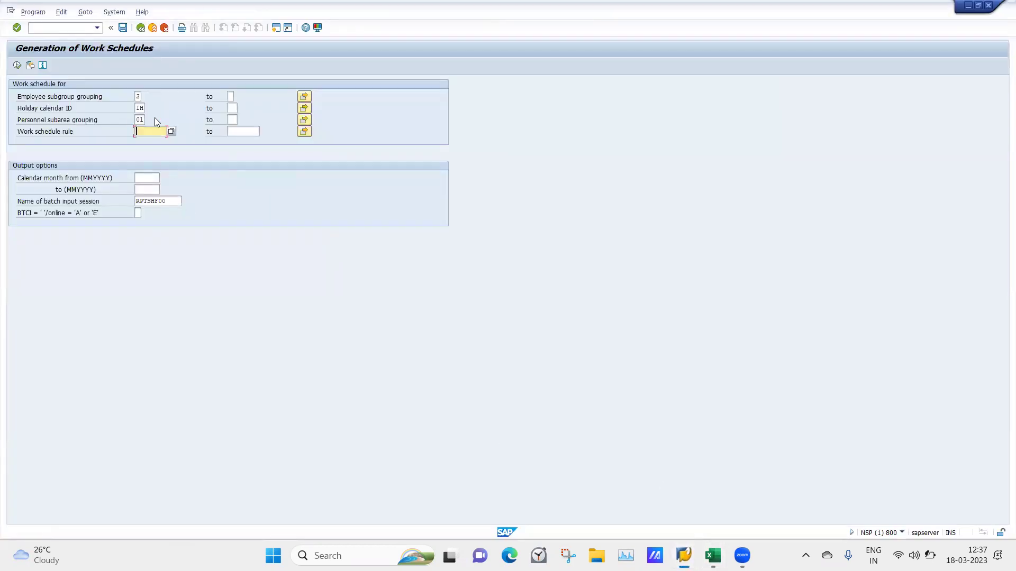
pyautogui.click(170, 131)
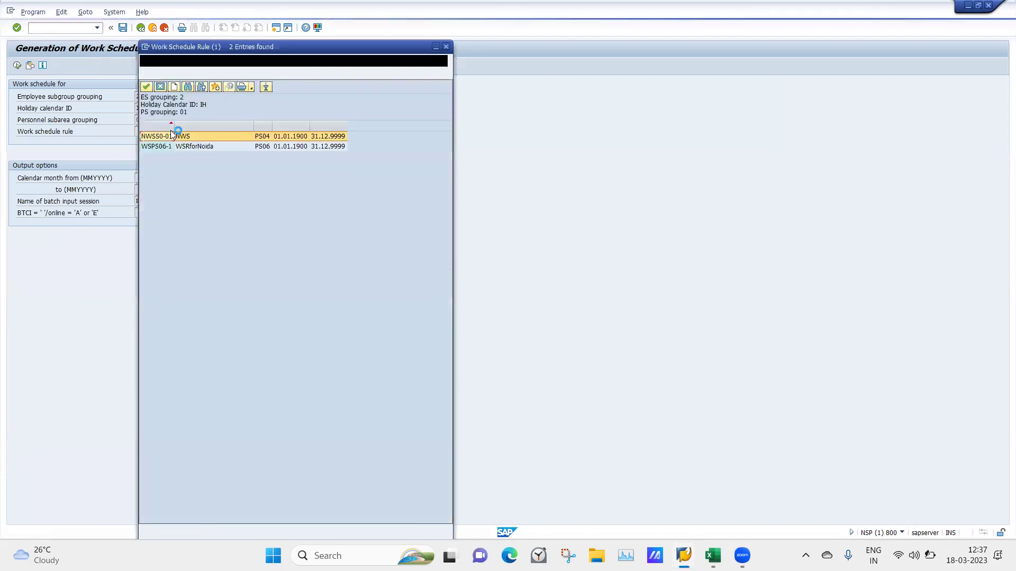
pyautogui.doubleClick(193, 148)
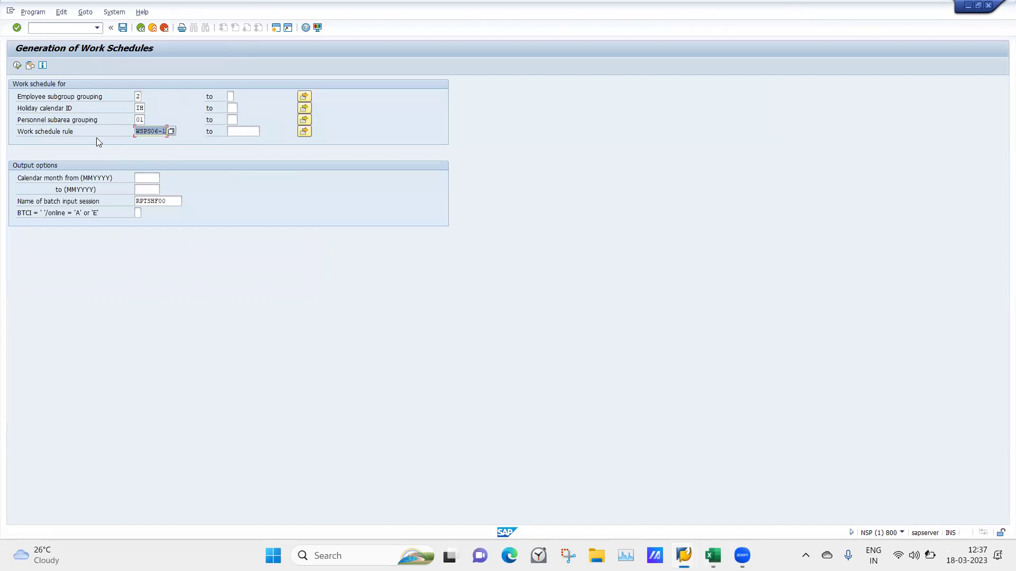
# Step: Set the calendar month range for the generation from 042023 to 062023
pyautogui.click(148, 178)
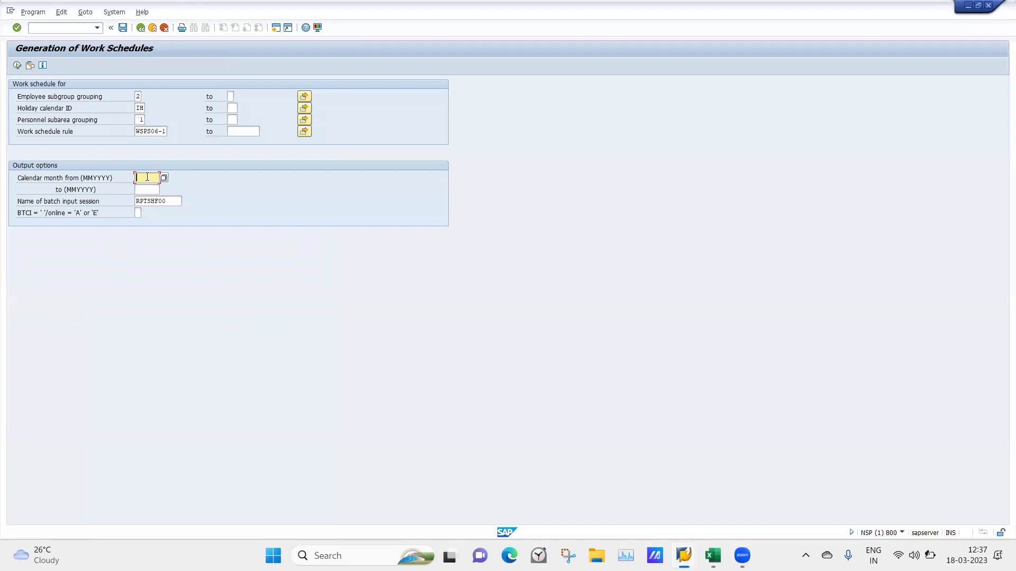
pyautogui.write('042023')
pyautogui.click(147, 189)
pyautogui.write('062023')
pyautogui.press('Return')
# Step: Set the BTCI processing mode to E and read the field help on its permitted values
pyautogui.click(138, 212)
pyautogui.write('E')
pyautogui.press('F1')
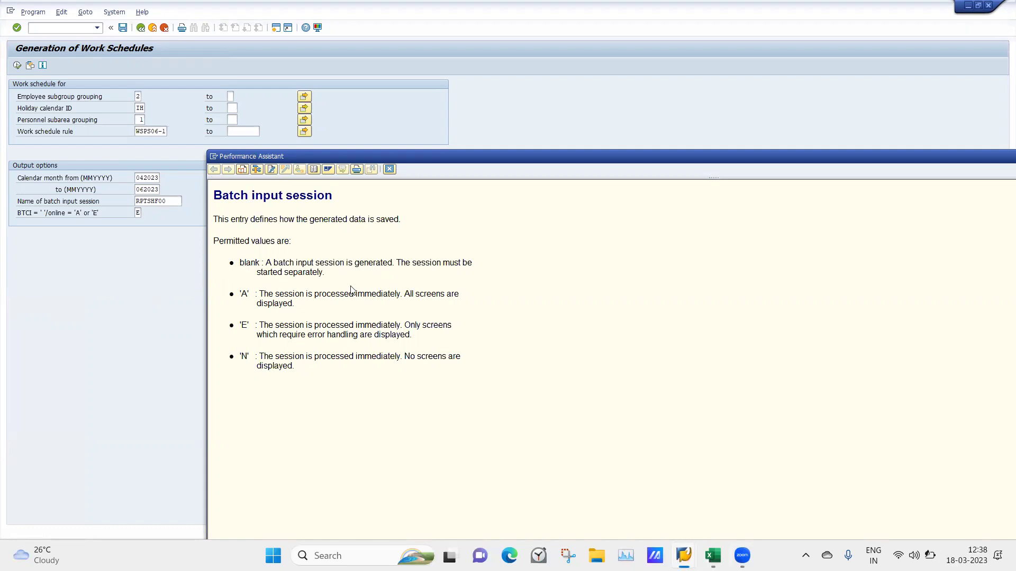
pyautogui.click(214, 156)
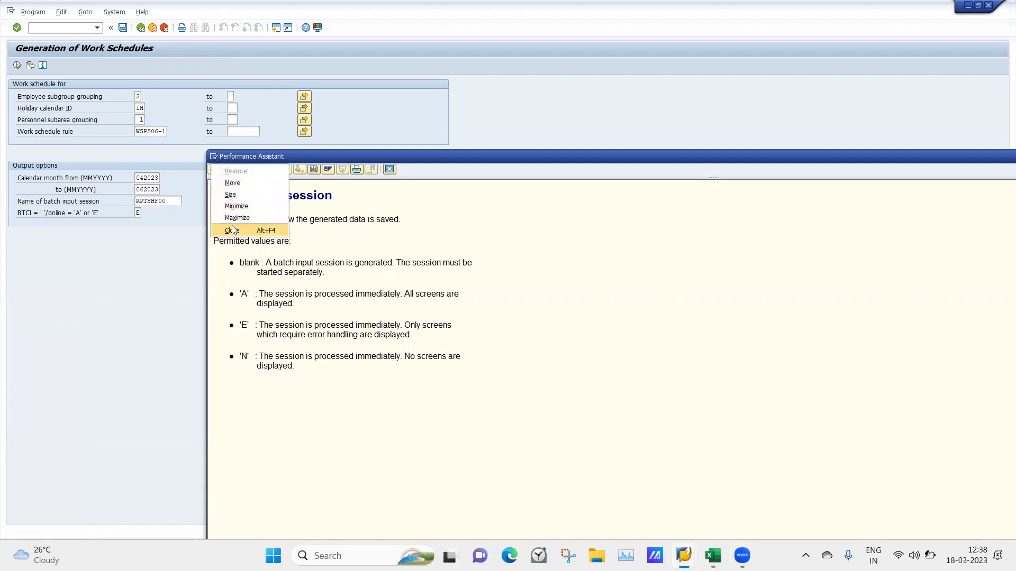
pyautogui.click(233, 230)
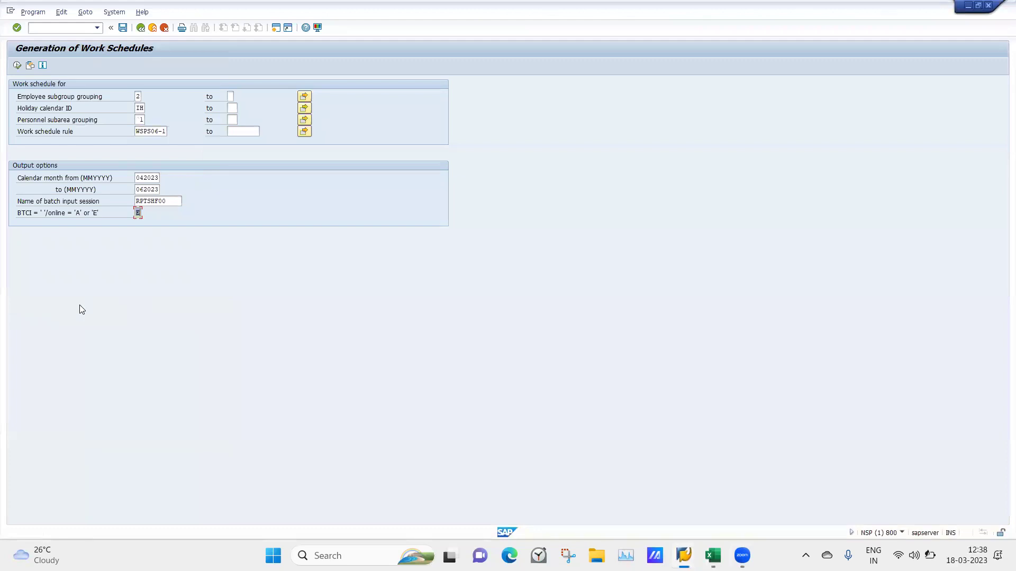
# Step: Try to run the work schedule generation, accepting the customizing request described as DEMOEXAMPLE
pyautogui.click(17, 65)
pyautogui.click(177, 168)
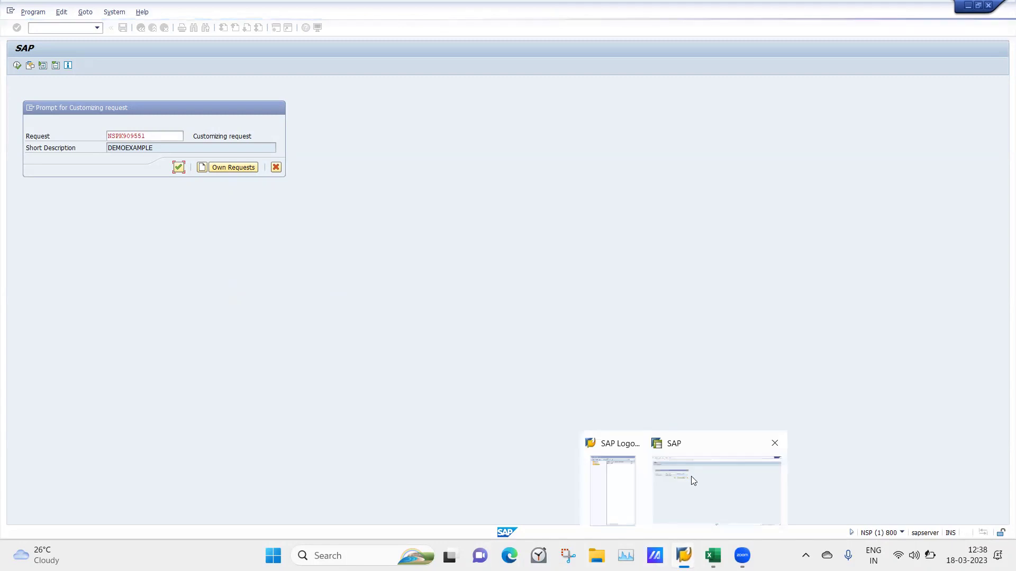
pyautogui.click(691, 476)
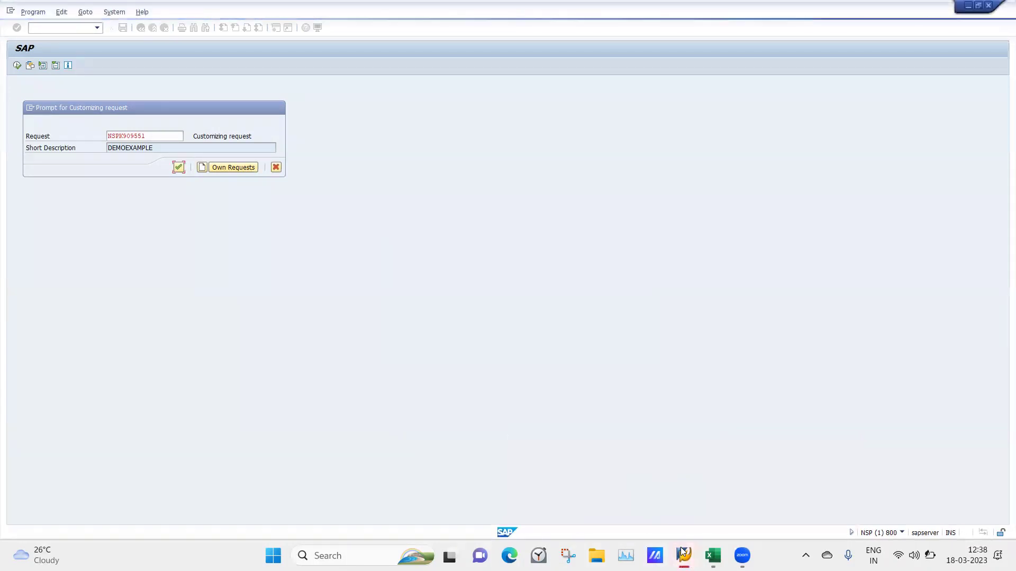
pyautogui.moveTo(683, 555)
pyautogui.click(778, 471)
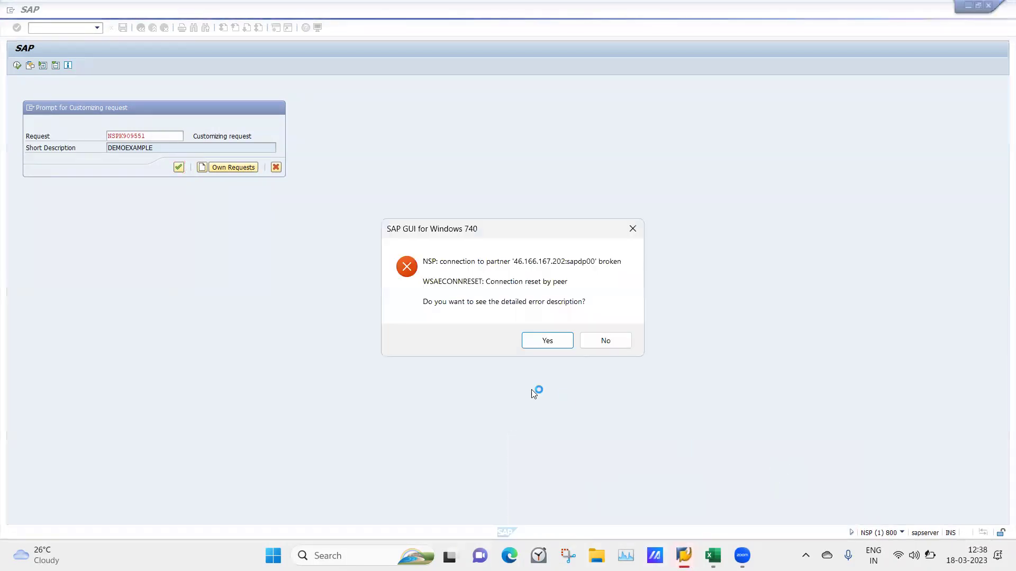
# Step: View the detailed description of the SAP connection error and close it
pyautogui.click(549, 343)
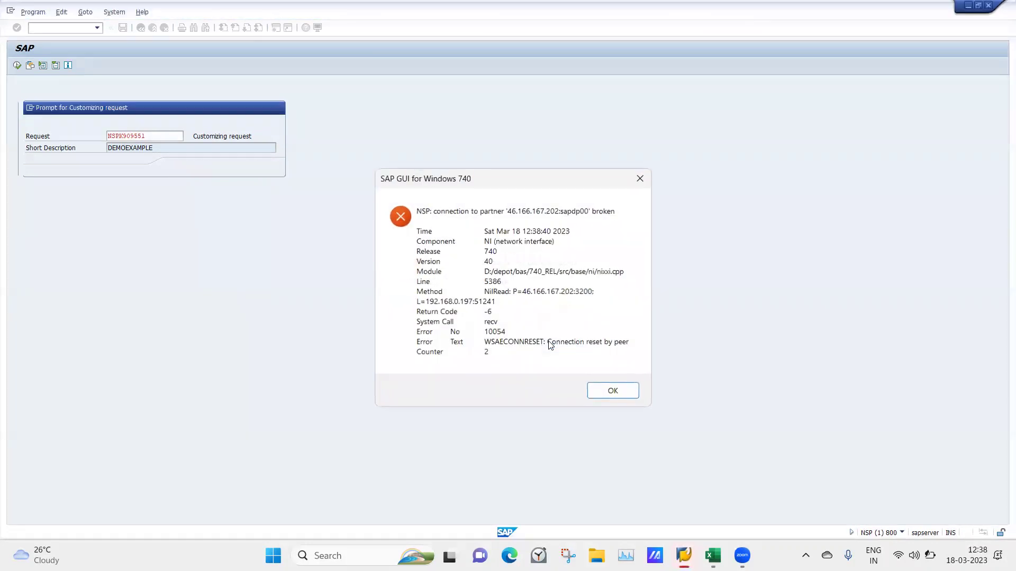
pyautogui.click(599, 390)
# Step: Open the ECC connection in SAP Logon and log on again with the user name and account password
pyautogui.hotkey('alt', 'Tab')
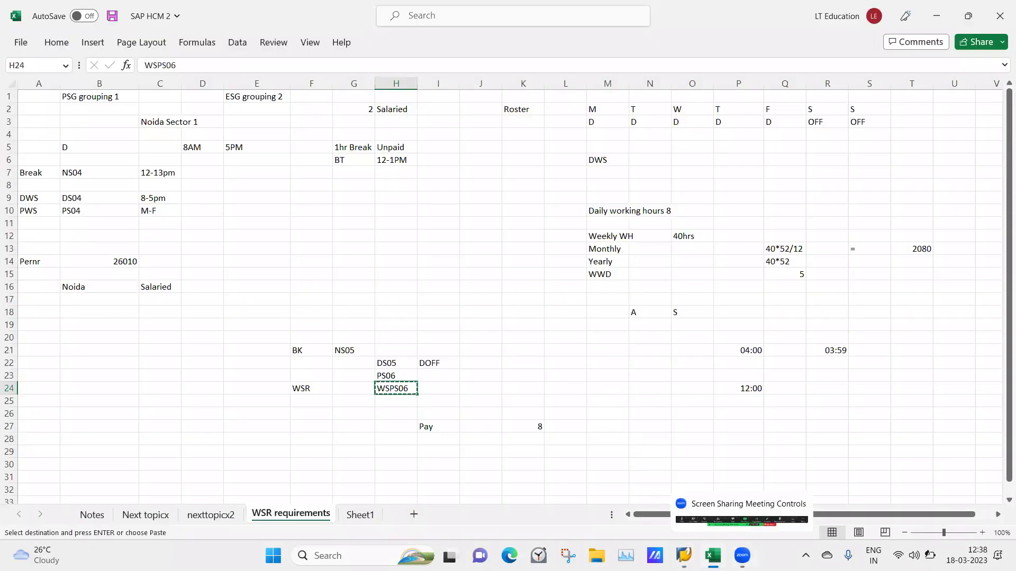
pyautogui.hotkey('alt', 'Tab')
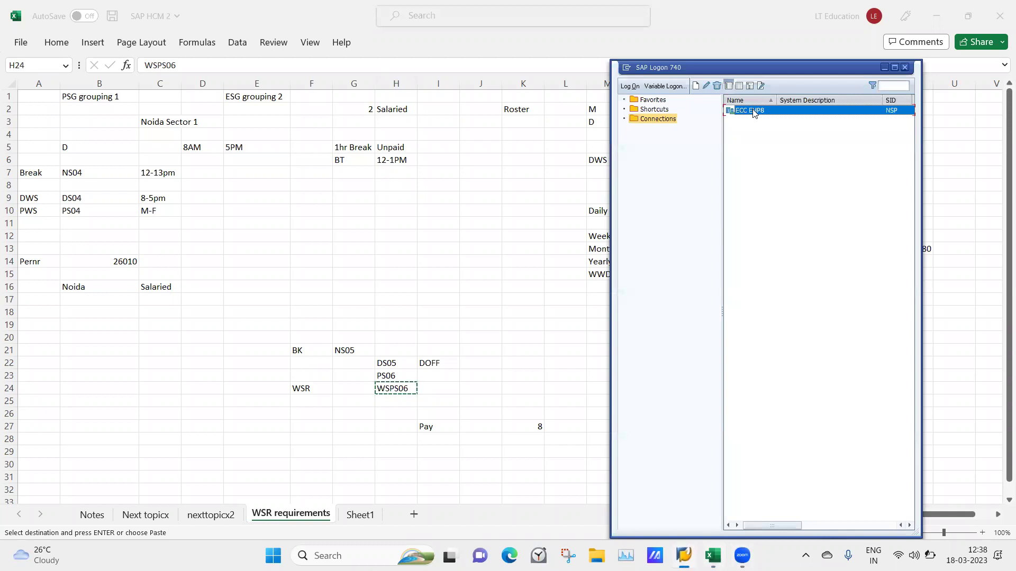
pyautogui.doubleClick(754, 111)
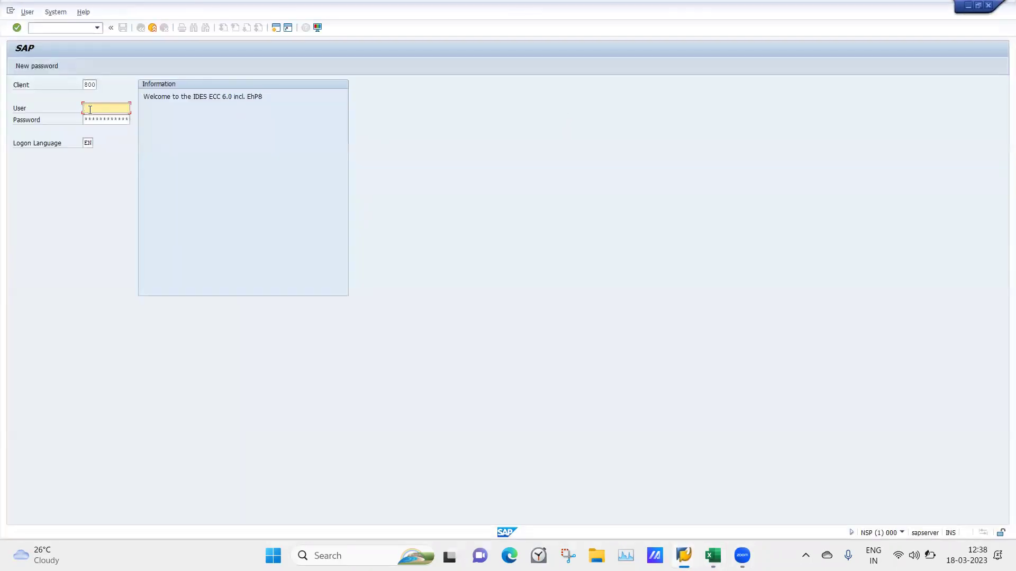
pyautogui.write('hcm01')
pyautogui.click(86, 118)
pyautogui.press('Return')
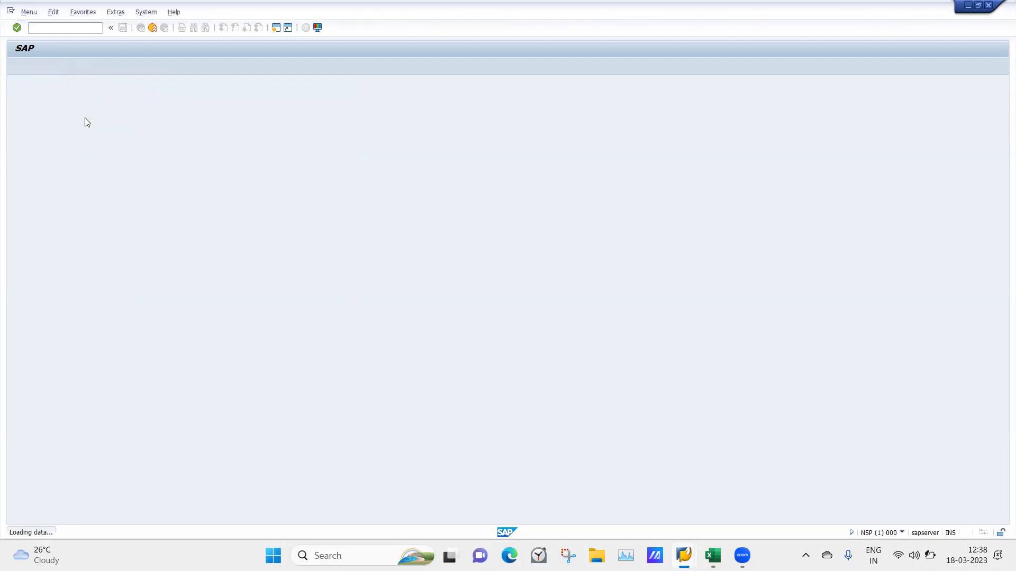
# Step: Open the SAP Reference IMG from transaction spro
pyautogui.write('spro')
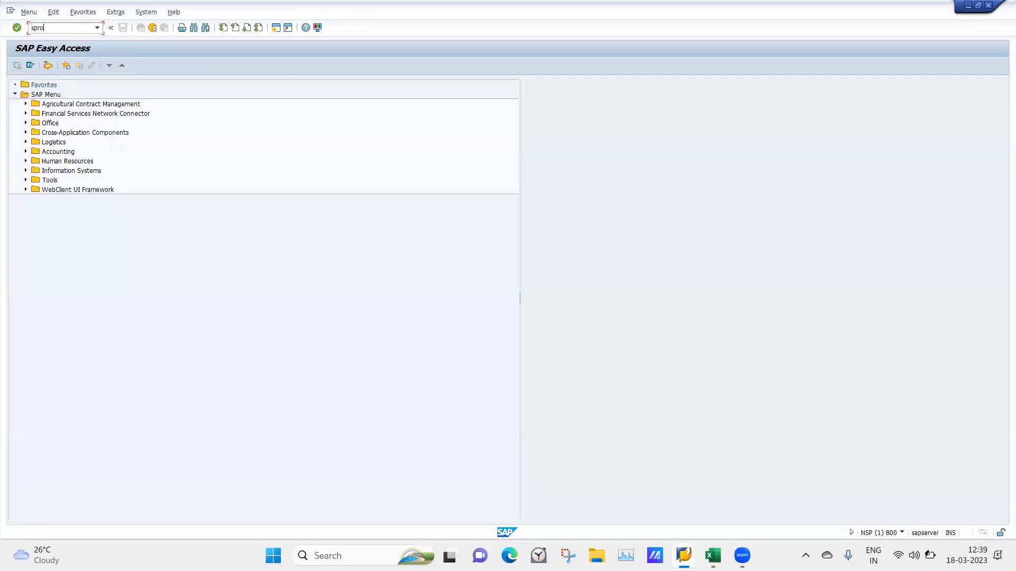
pyautogui.press('Return')
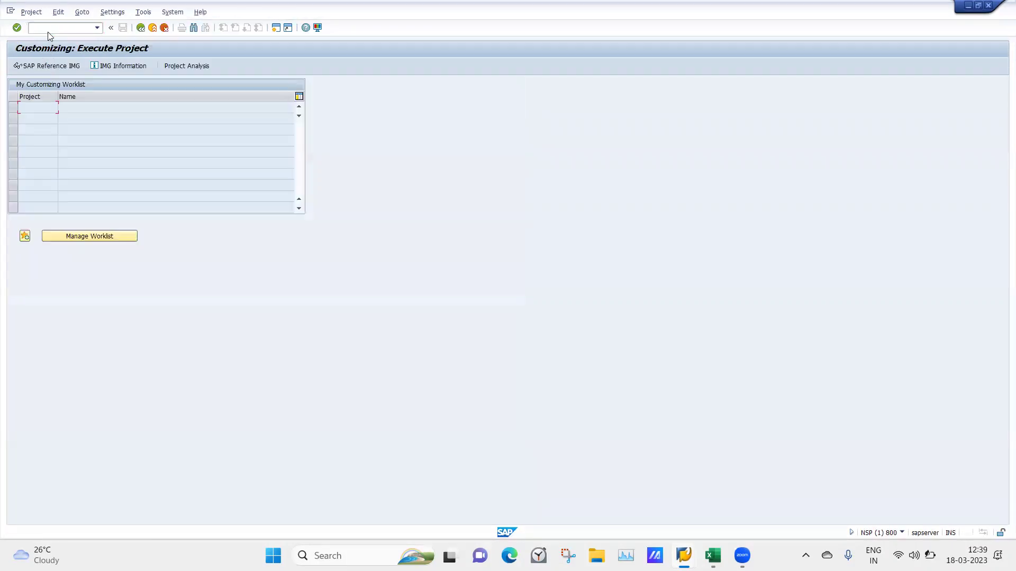
pyautogui.click(45, 65)
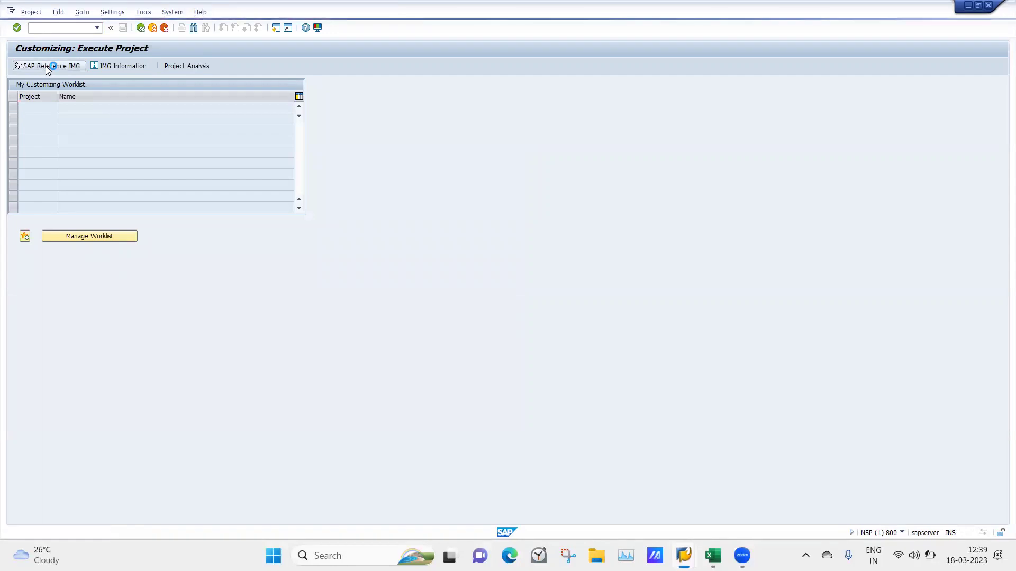
# Step: Under Time Management > Work Schedules > Work Schedule Rules and Work Schedules, run the activity Generate Work Schedules in Batch
pyautogui.moveTo(894, 277); pyautogui.dragTo(897, 415)
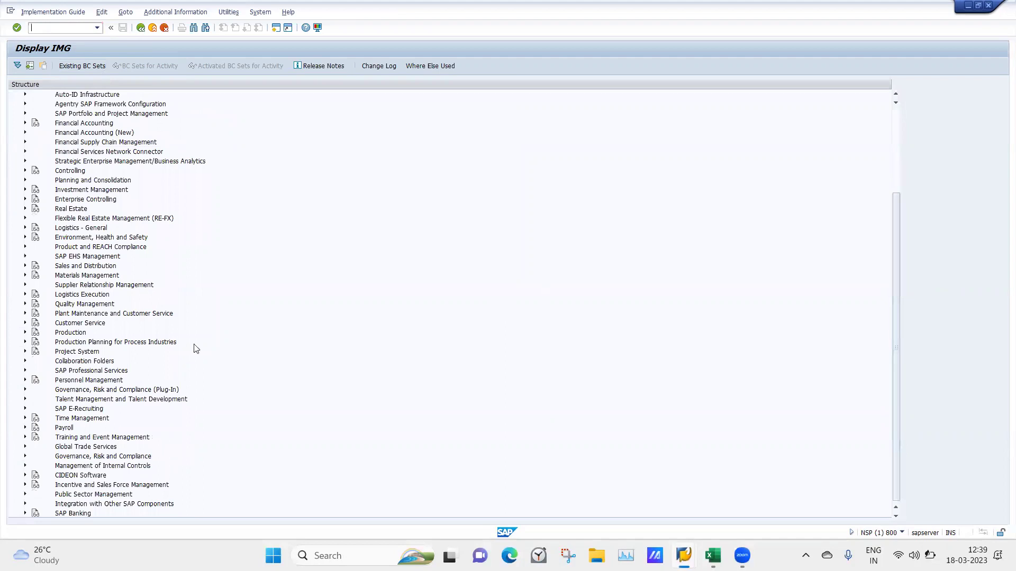
pyautogui.click(26, 418)
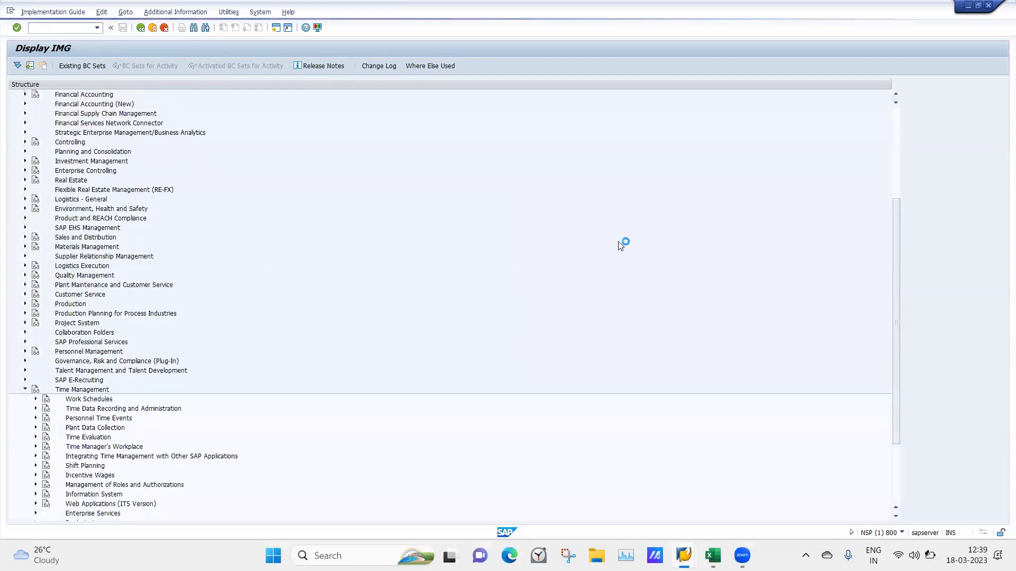
pyautogui.moveTo(898, 224); pyautogui.dragTo(898, 286)
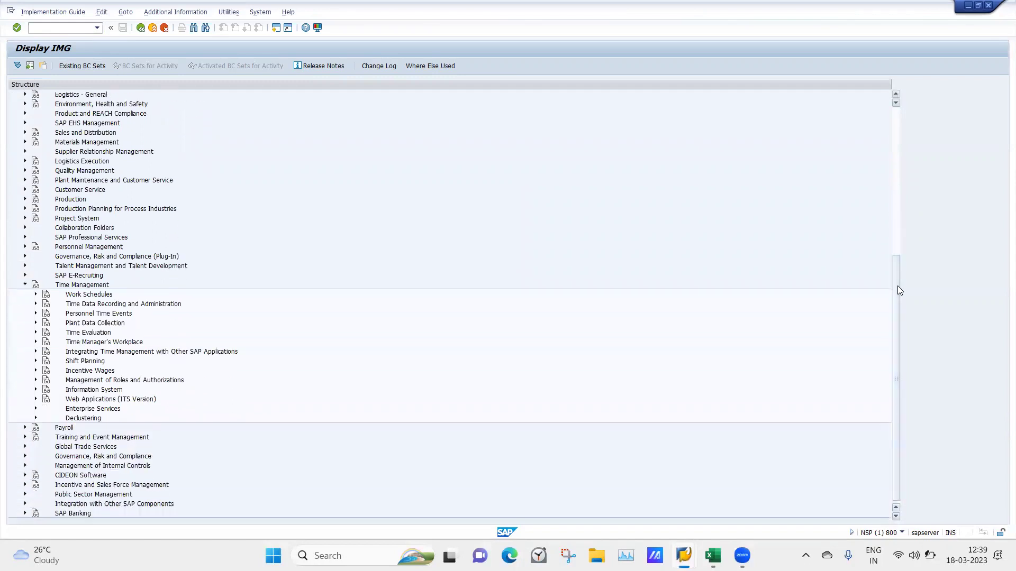
pyautogui.click(36, 294)
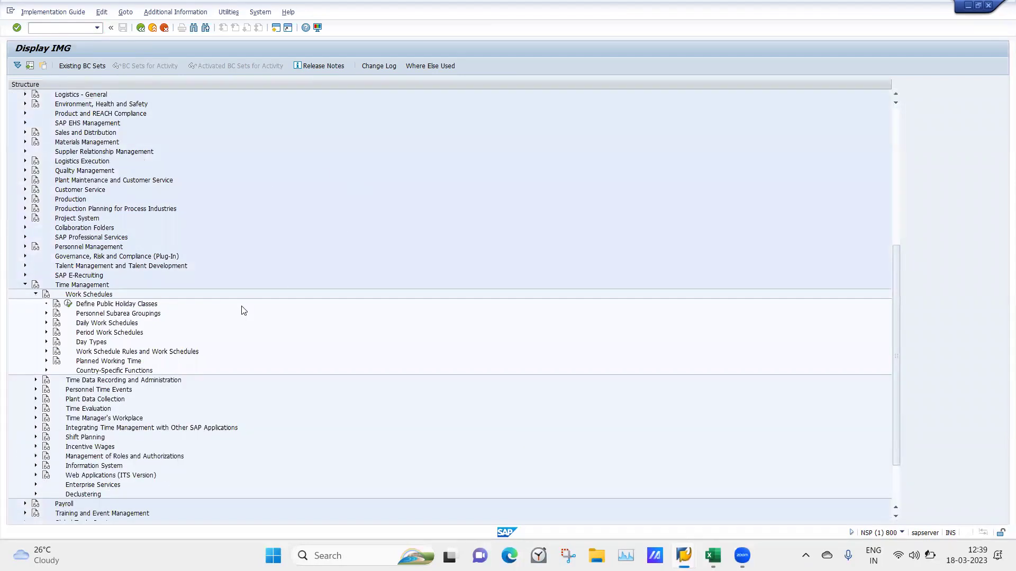
pyautogui.click(46, 351)
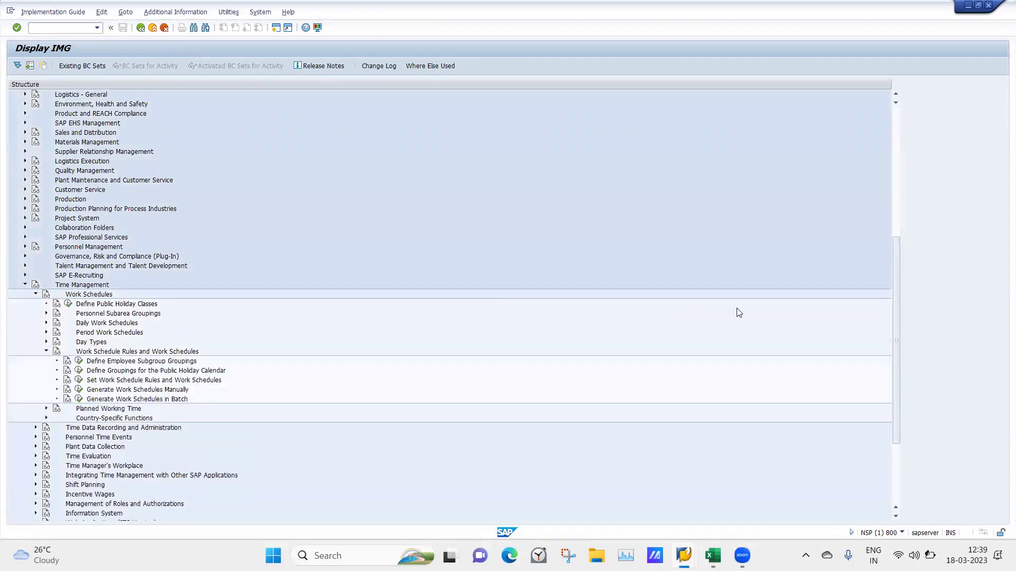
pyautogui.moveTo(894, 303); pyautogui.dragTo(895, 352)
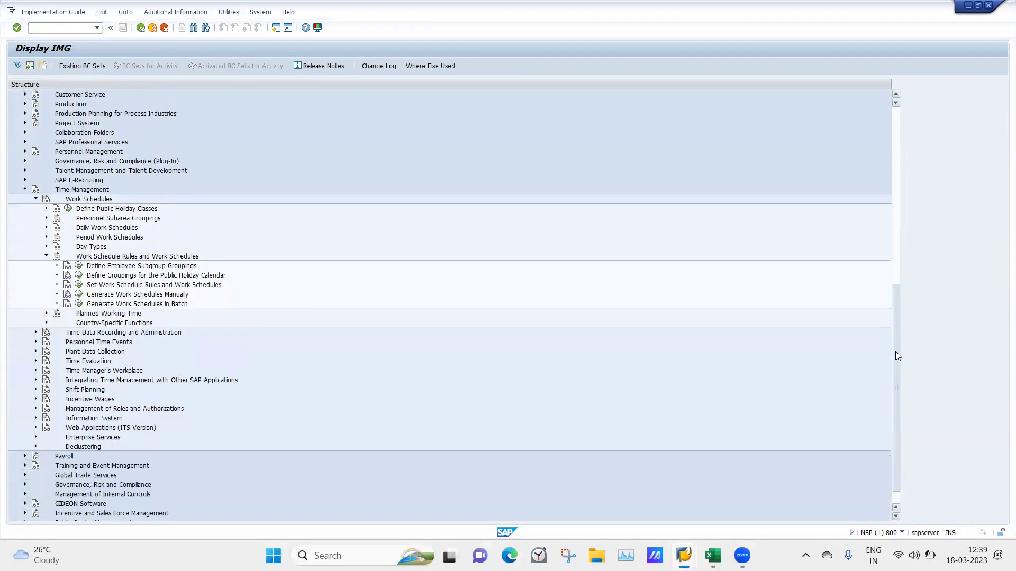
pyautogui.click(79, 305)
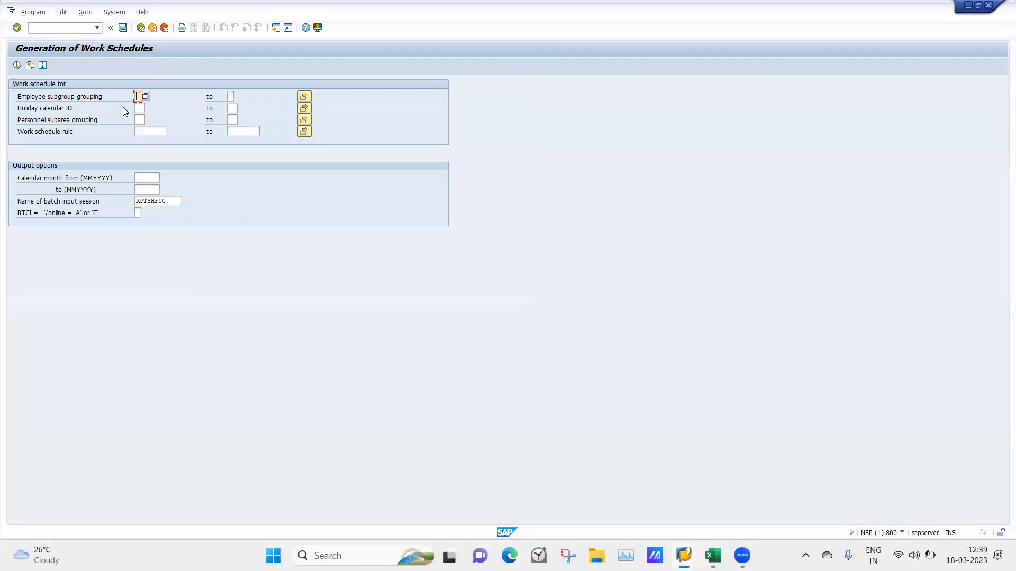
# Step: Select employee subgroup grouping 2, holiday calendar IH, personnel subarea grouping 01 and work schedule rule WSPS06-1 for generation
pyautogui.write('2')
pyautogui.click(139, 108)
pyautogui.click(140, 120)
pyautogui.click(140, 121)
pyautogui.click(150, 130)
pyautogui.click(146, 130)
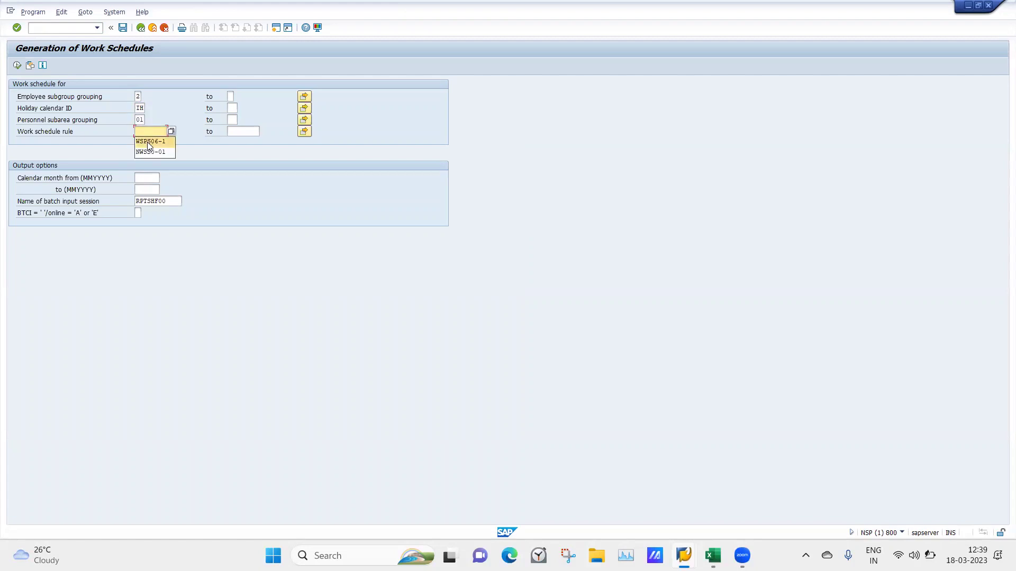
# Step: Generate the work schedules for 042023 to 062023 with BTCI mode E, accepting the customizing request described as DEMOEXAMPLE
pyautogui.click(140, 175)
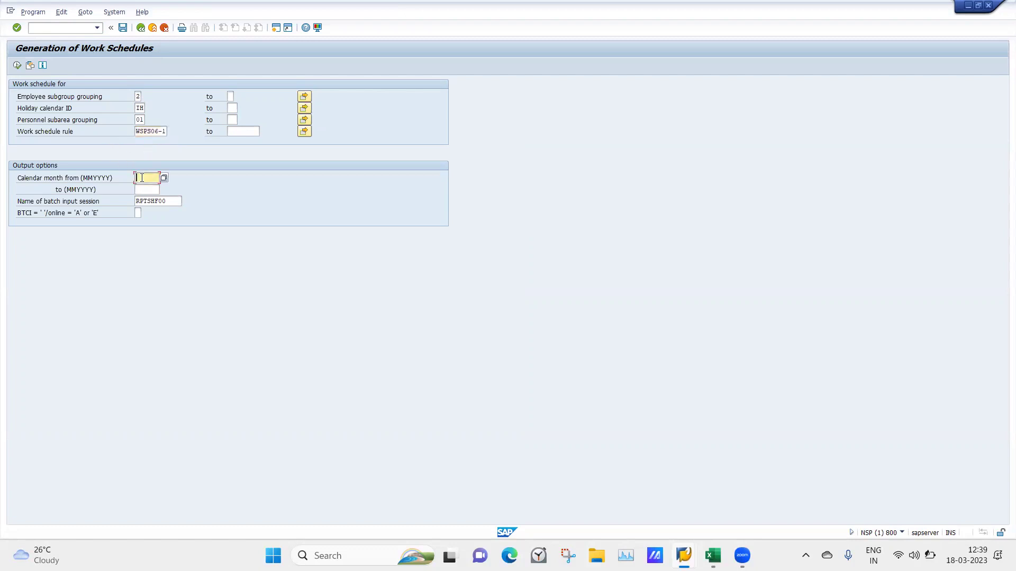
pyautogui.click(138, 190)
pyautogui.click(139, 190)
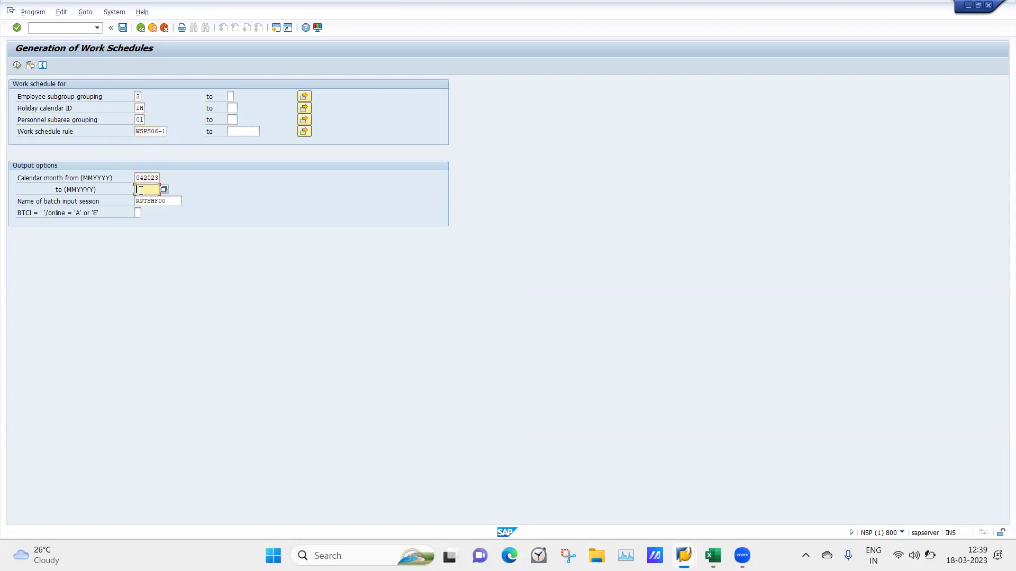
pyautogui.click(144, 202)
pyautogui.click(139, 213)
pyautogui.write('E')
pyautogui.click(16, 64)
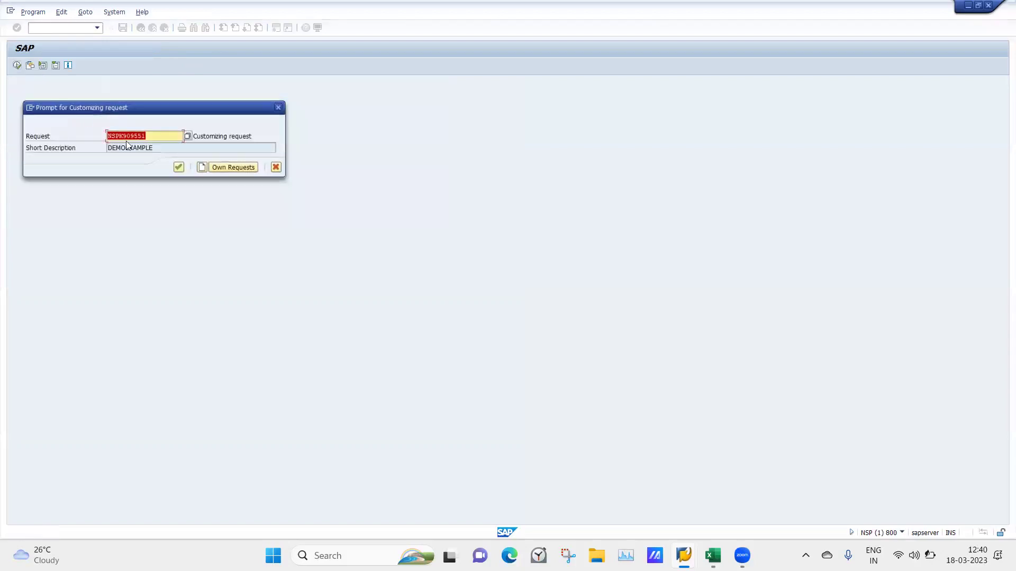
pyautogui.click(179, 167)
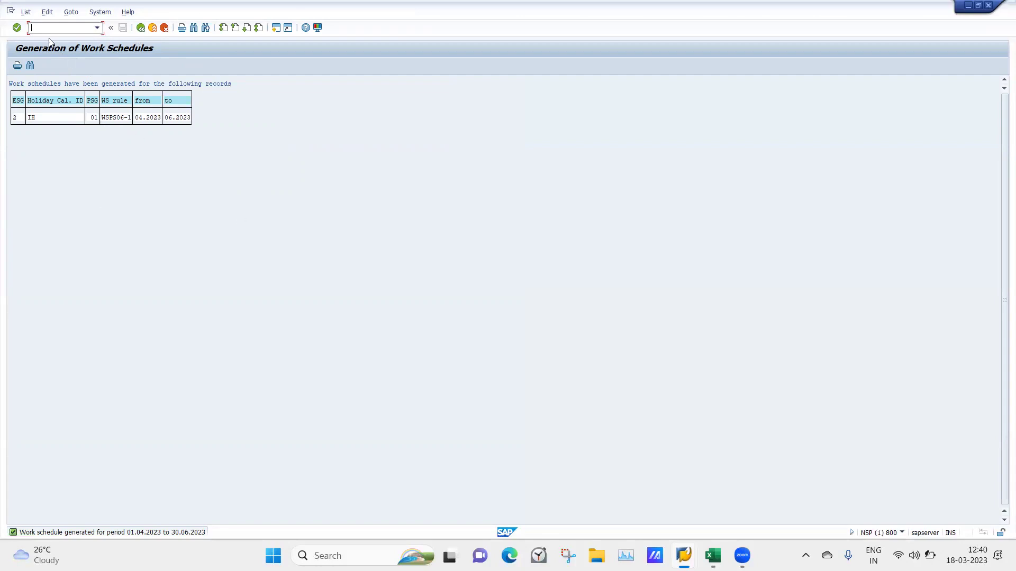
# Step: Open transaction PT03 in a new session and display the WSPS06-1 work schedule with the end month changed to 09
pyautogui.write('opt03')
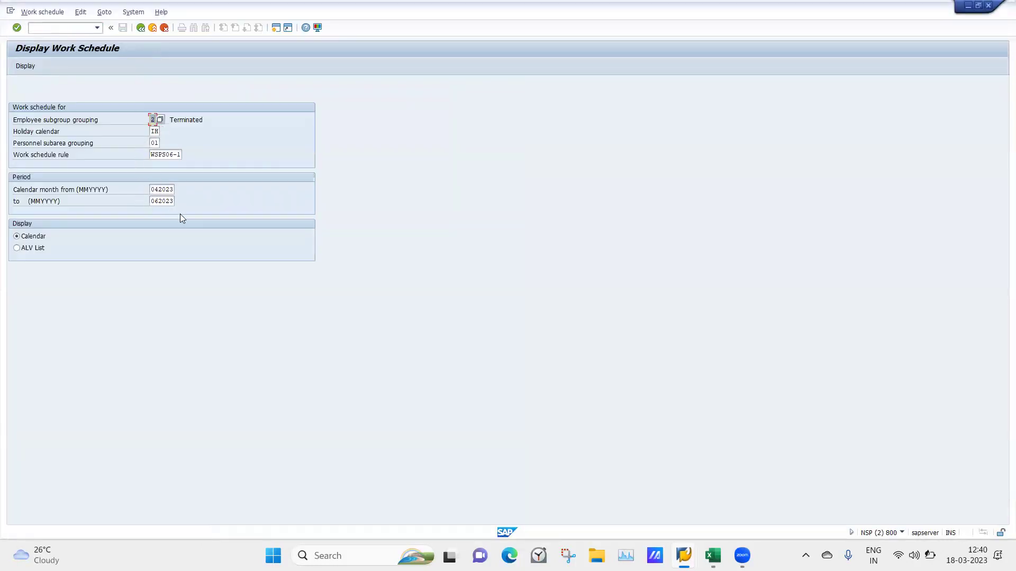
pyautogui.click(156, 202)
pyautogui.press('Delete')
pyautogui.write('9')
pyautogui.click(30, 67)
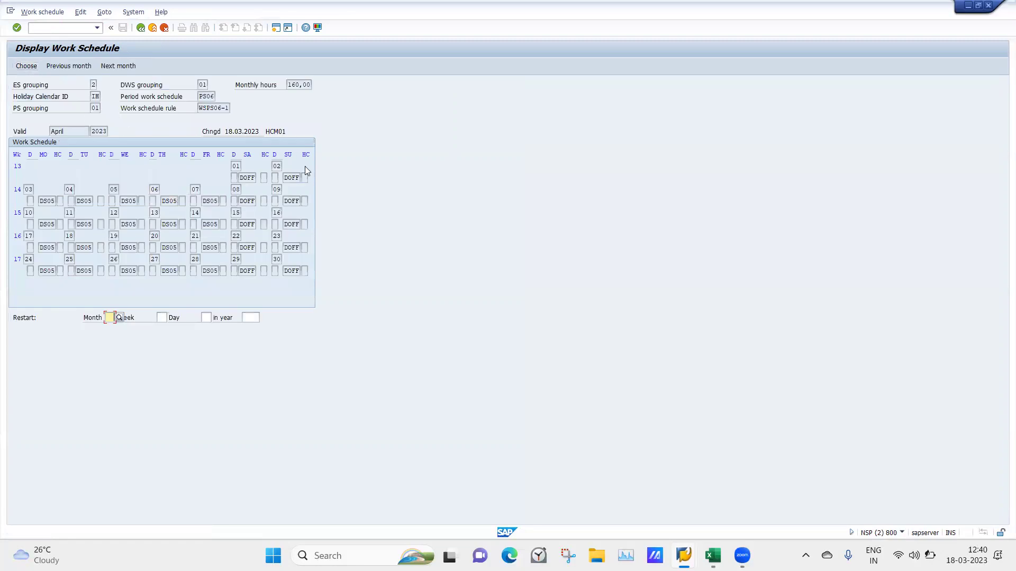
# Step: Check the generated period in the generation session, and page the work schedule calendar forward from April past June 2023
pyautogui.moveTo(684, 555)
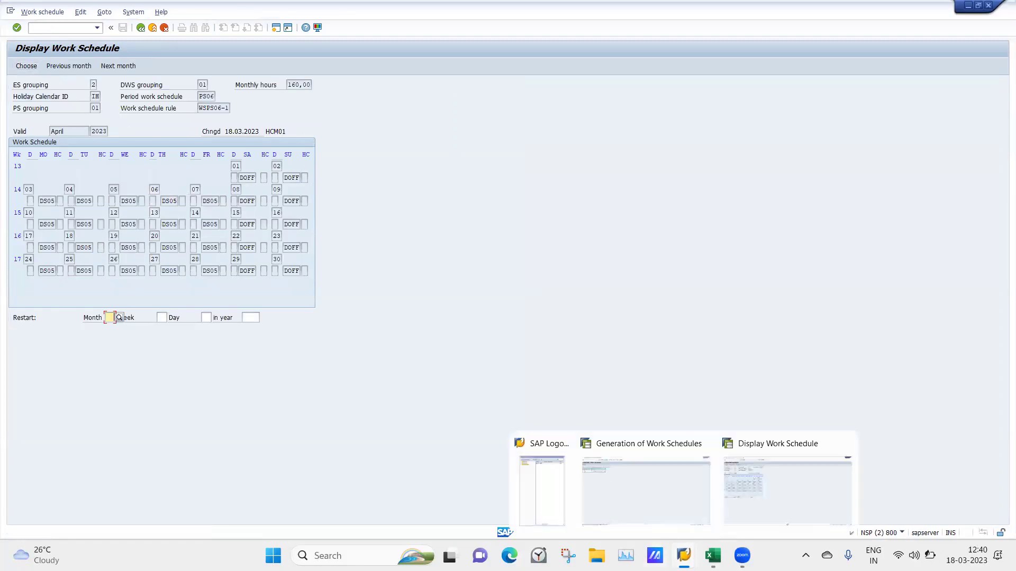
pyautogui.click(661, 492)
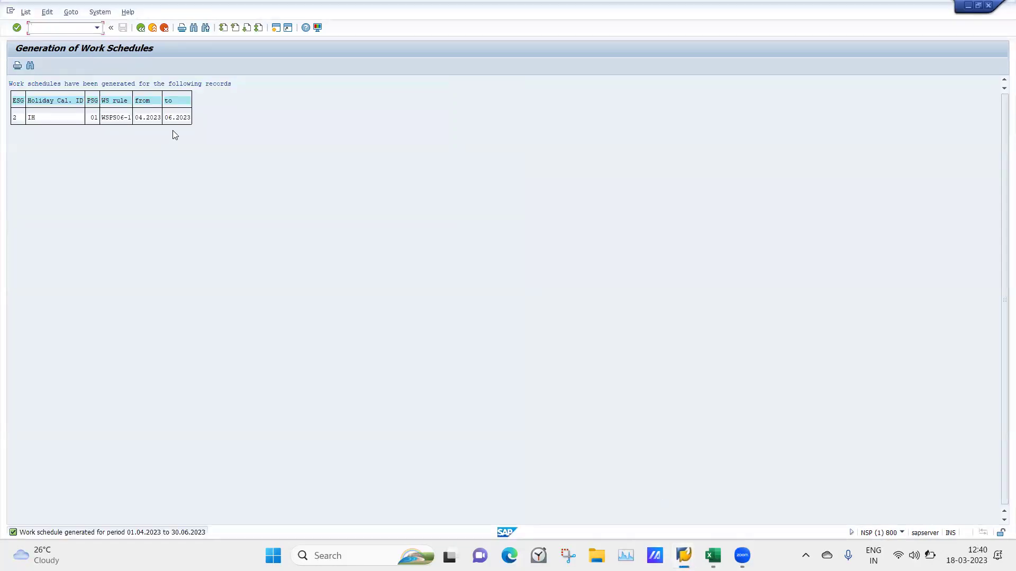
pyautogui.moveTo(683, 555)
pyautogui.click(774, 487)
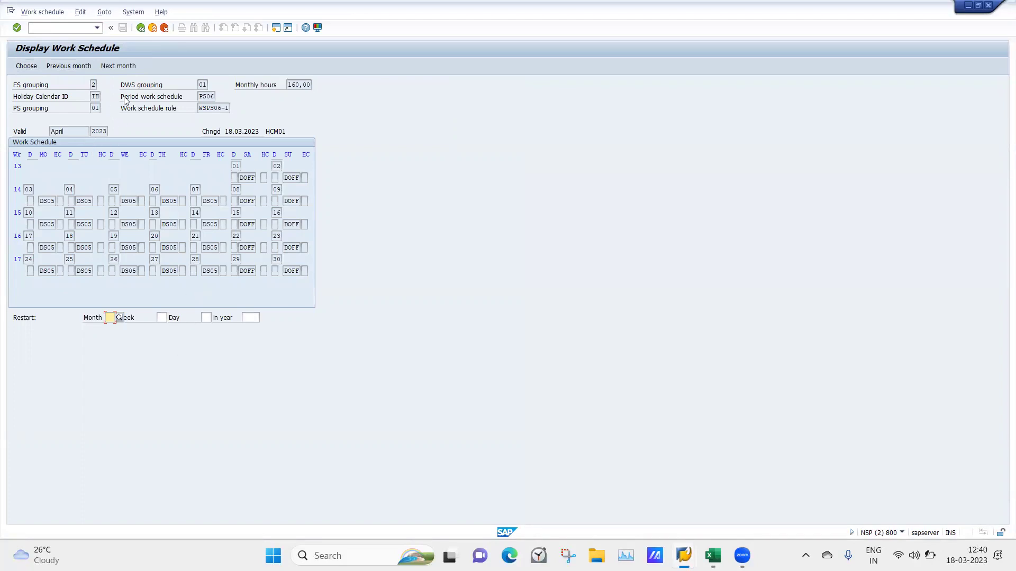
pyautogui.click(119, 66)
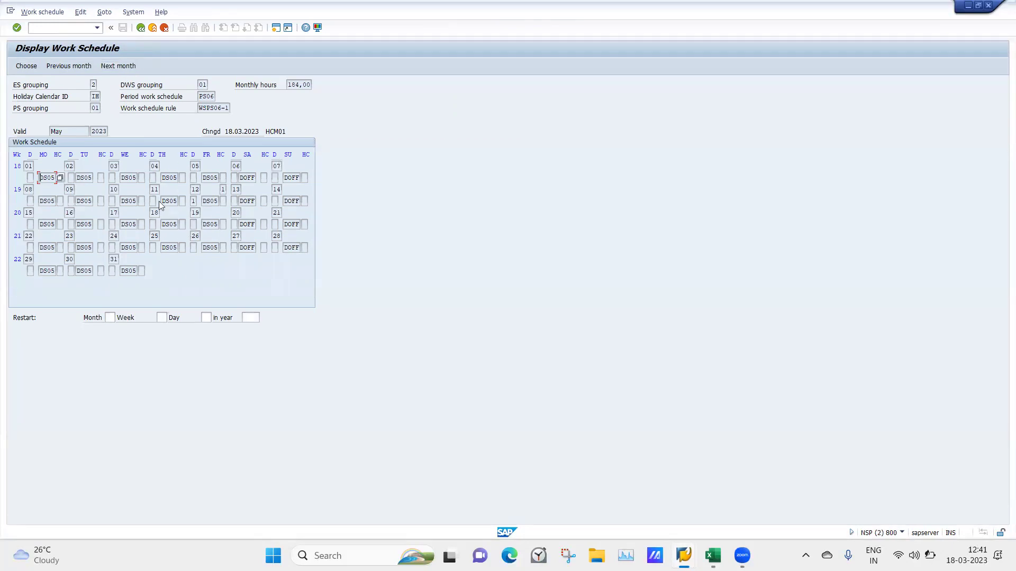
pyautogui.click(115, 66)
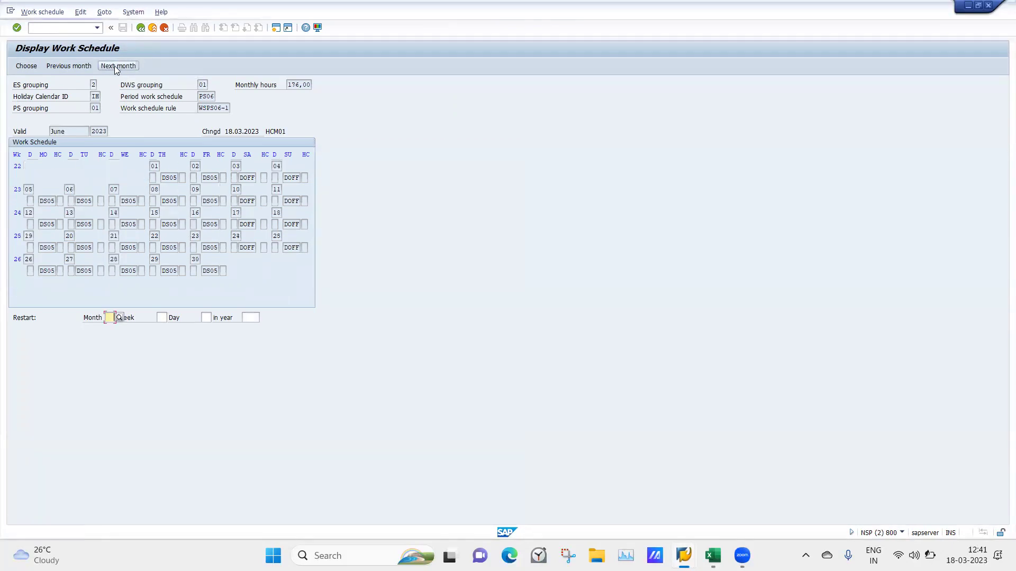
pyautogui.click(117, 67)
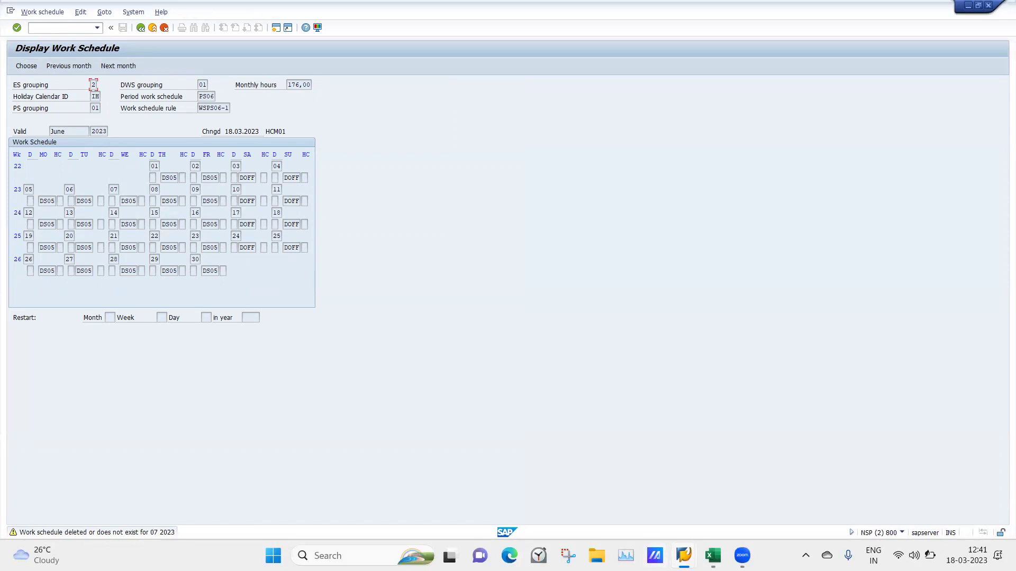
# Step: Recheck the generated period, and page the work schedule calendar back past April 2023 and forward again to May
pyautogui.moveTo(684, 555)
pyautogui.click(648, 486)
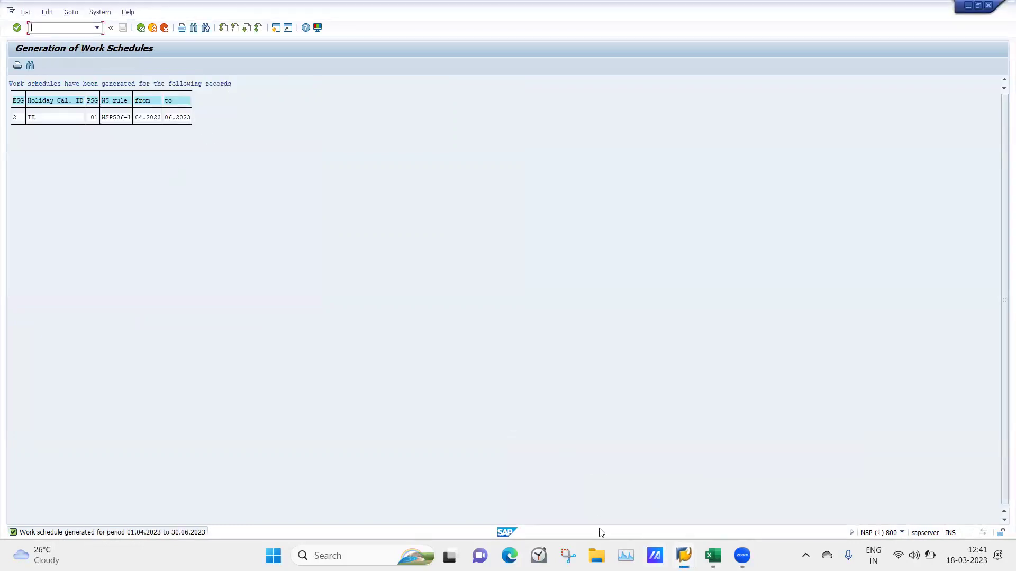
pyautogui.moveTo(684, 555)
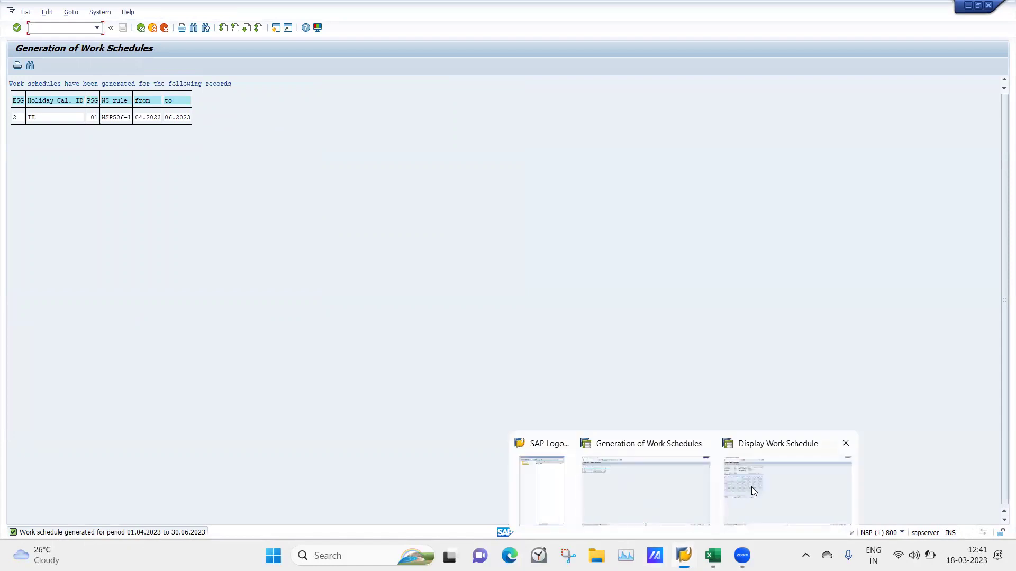
pyautogui.click(754, 491)
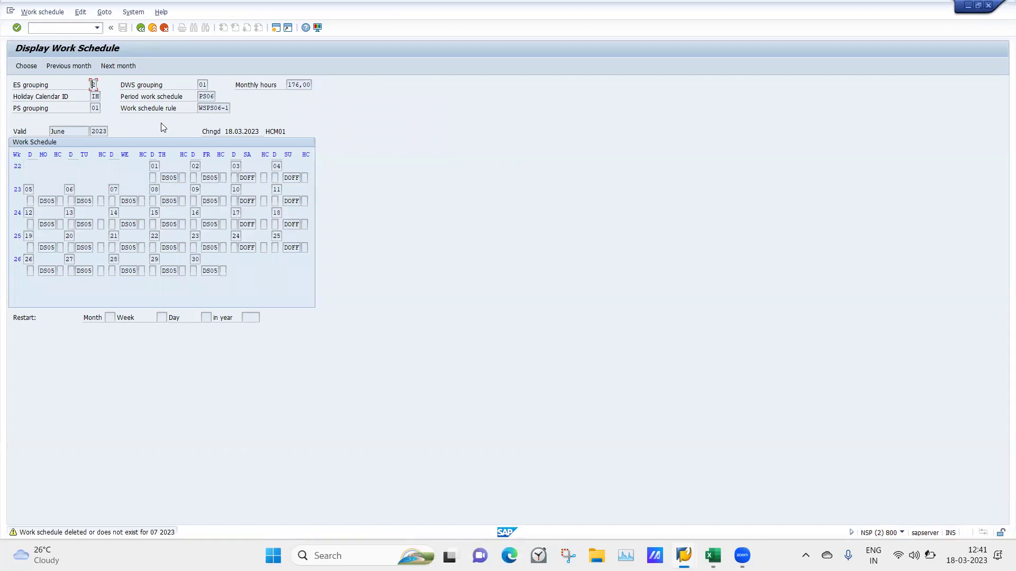
pyautogui.click(65, 66)
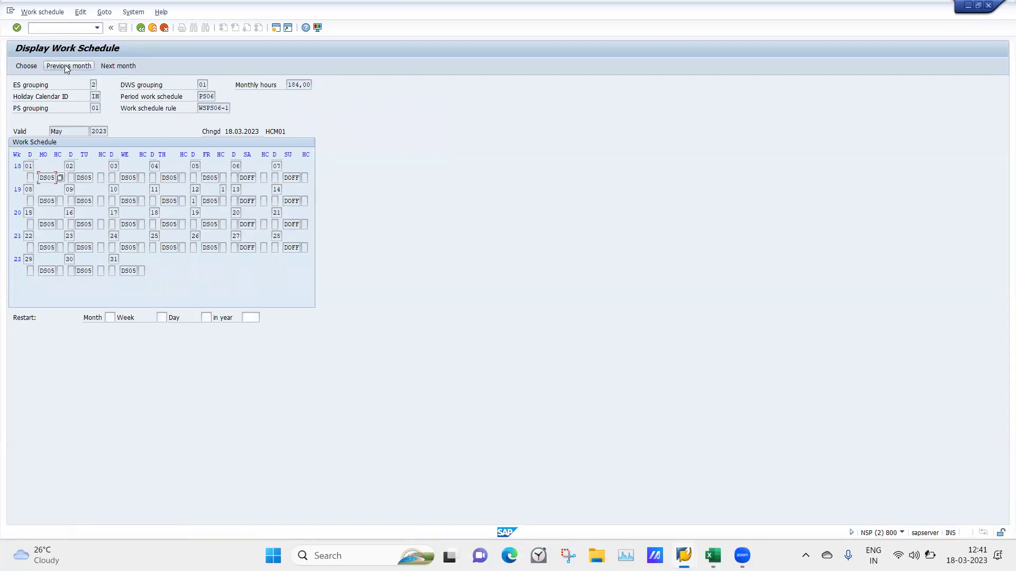
pyautogui.click(66, 66)
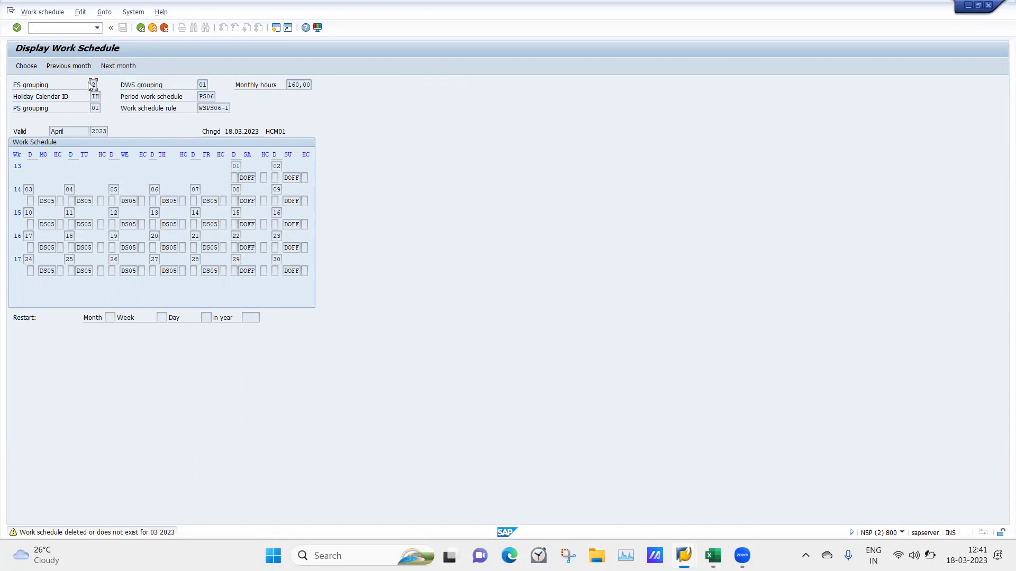
pyautogui.click(114, 67)
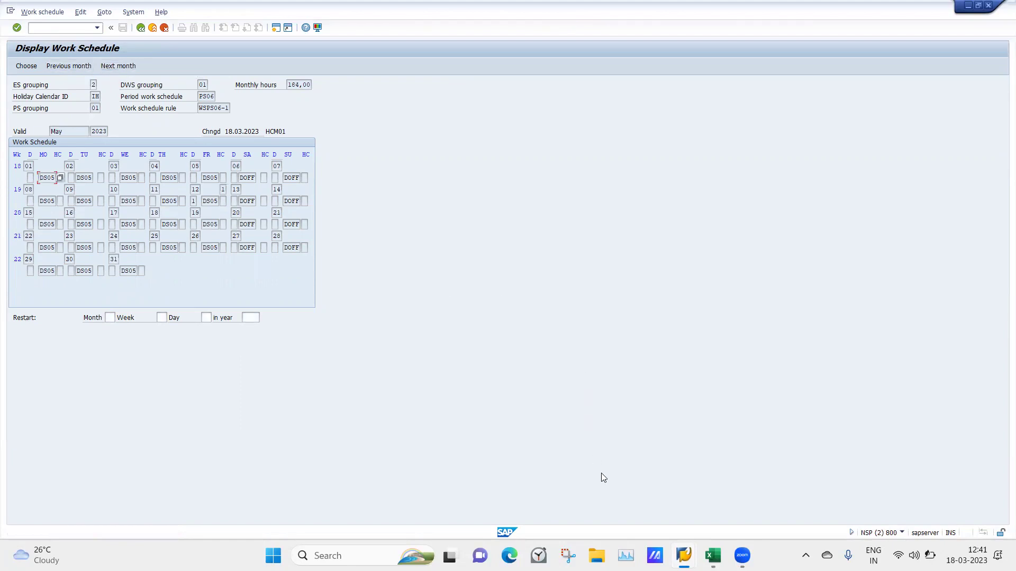
# Step: Regenerate the WSPS06-1 work schedules with the end month set to 122023, accepting the DEMOEXAMPLE customizing request
pyautogui.moveTo(684, 556)
pyautogui.click(638, 472)
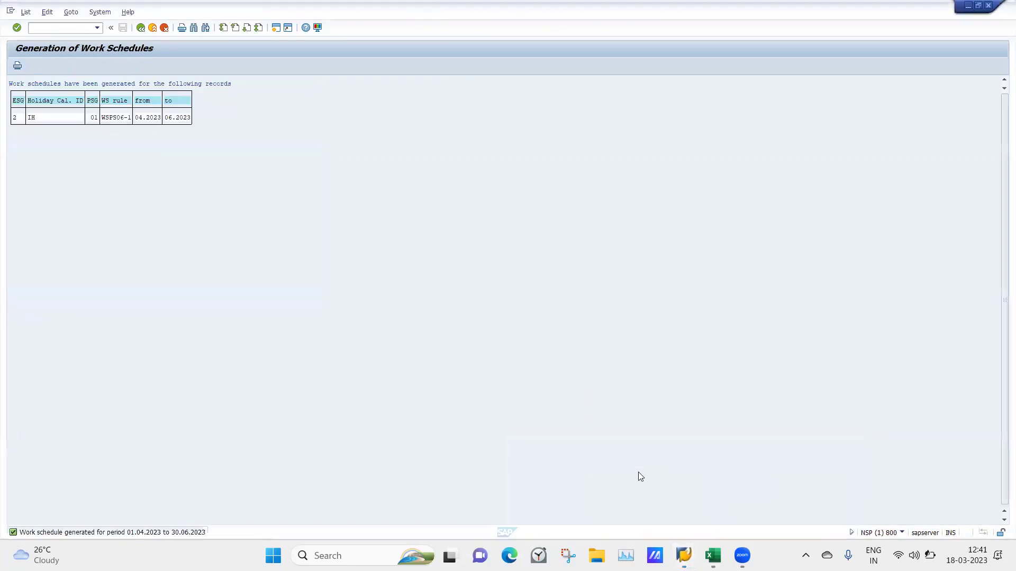
pyautogui.click(143, 29)
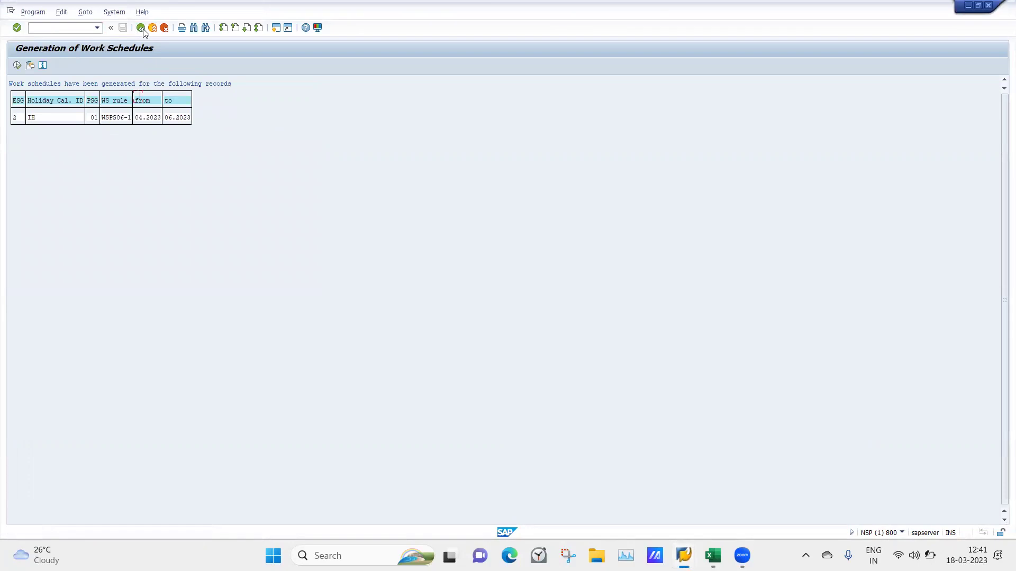
pyautogui.click(143, 29)
pyautogui.moveTo(141, 189); pyautogui.dragTo(112, 192)
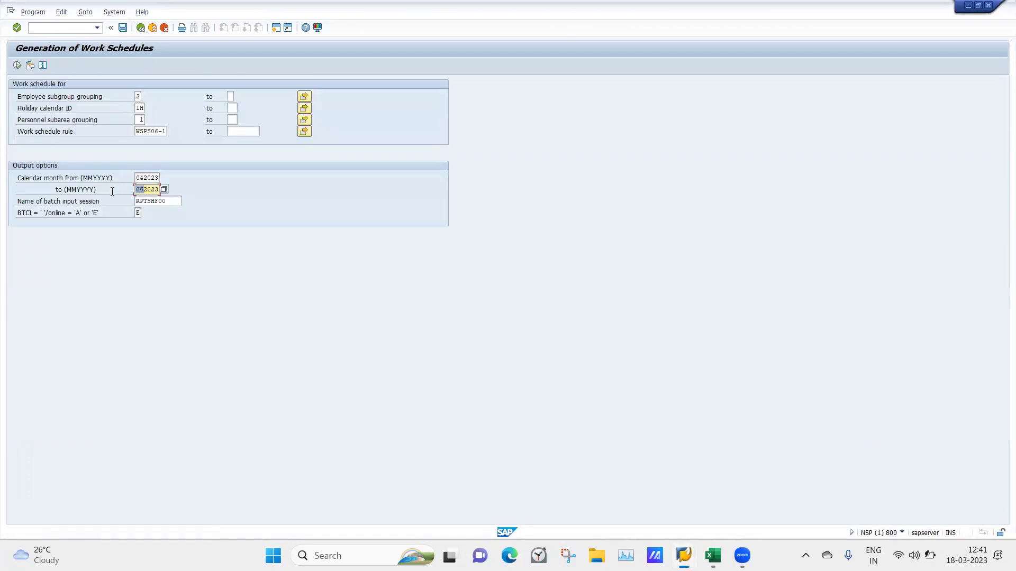
pyautogui.write('12')
pyautogui.click(17, 65)
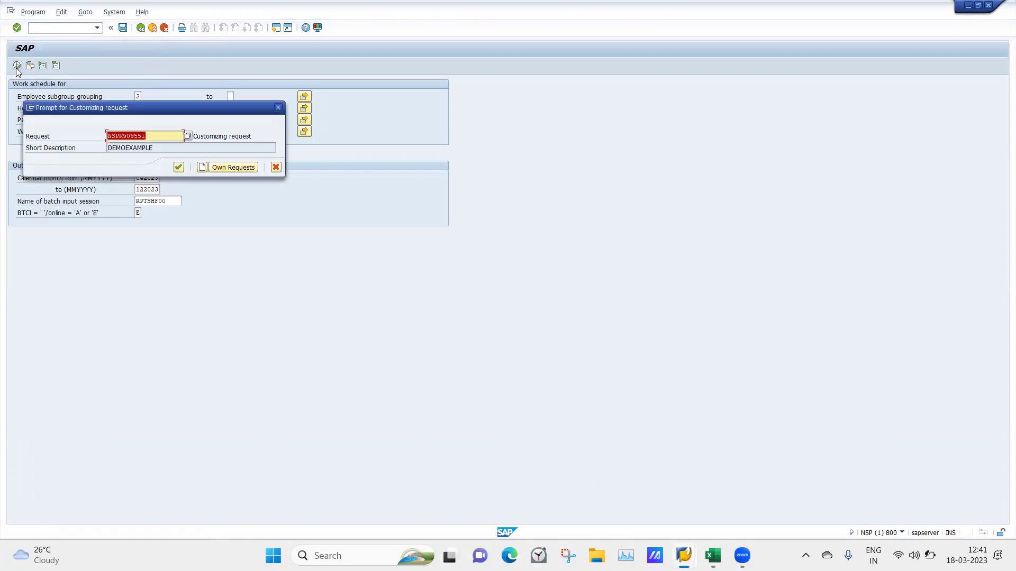
pyautogui.click(179, 167)
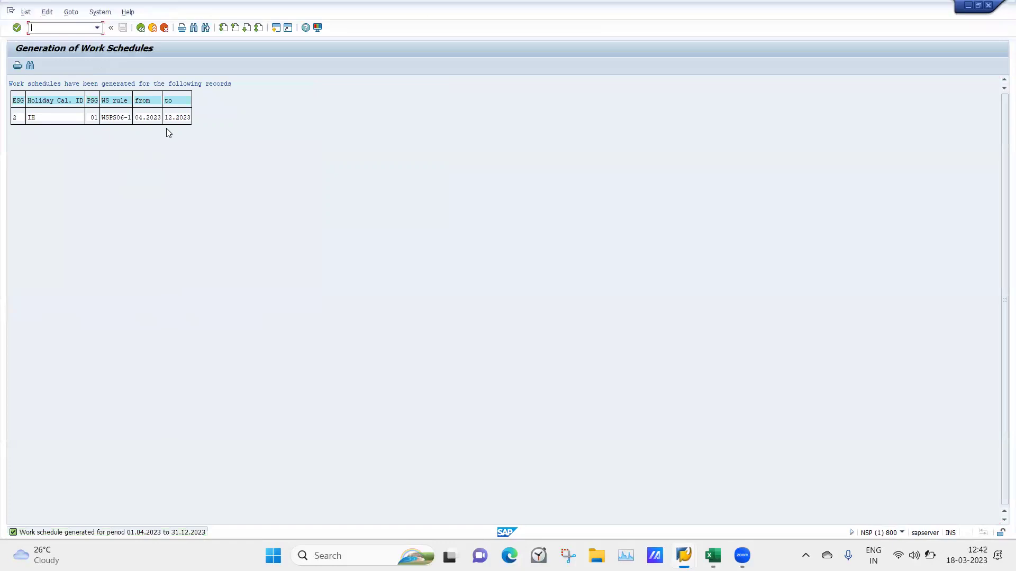
# Step: Redisplay the WSPS06-1 work schedule in the display session, and page the calendar forward month by month from April past December 2023
pyautogui.moveTo(684, 555)
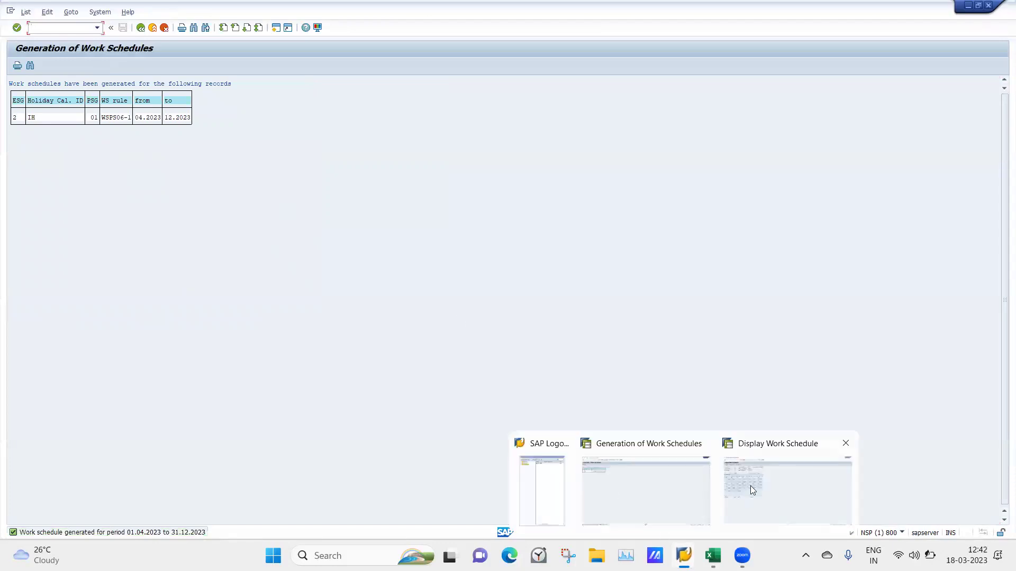
pyautogui.click(751, 486)
pyautogui.press('F3')
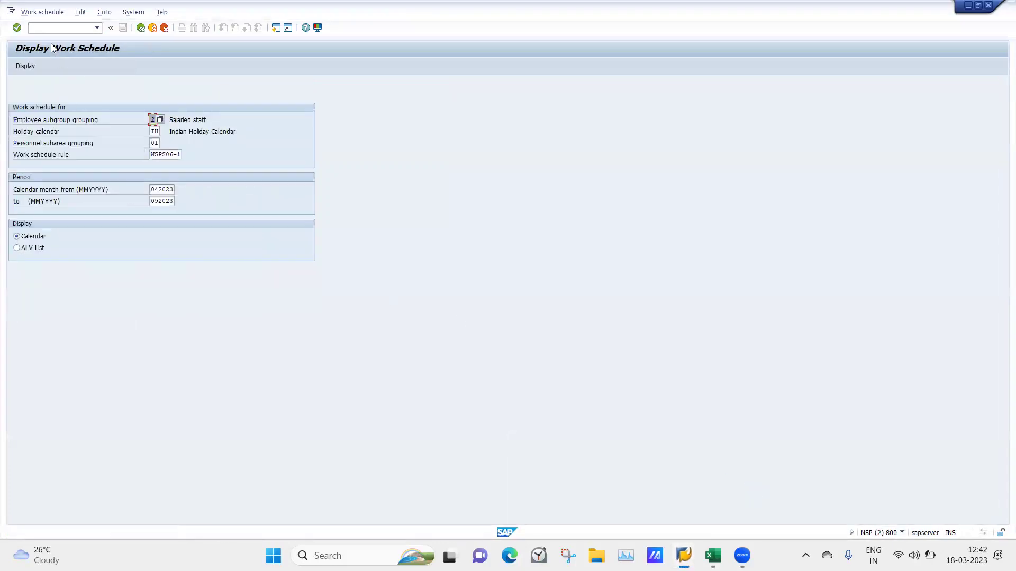
pyautogui.click(23, 67)
pyautogui.click(118, 65)
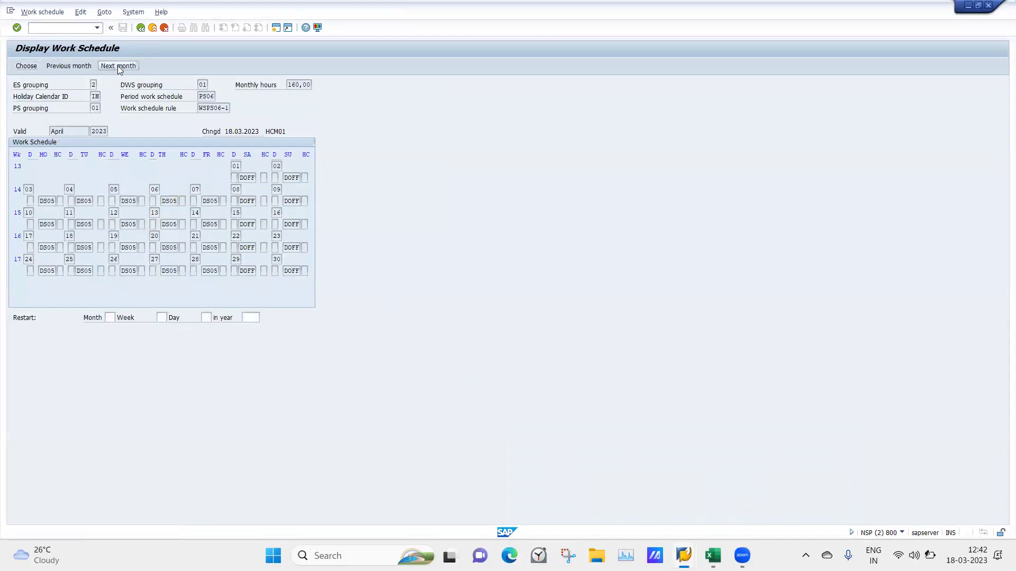
pyautogui.click(117, 66)
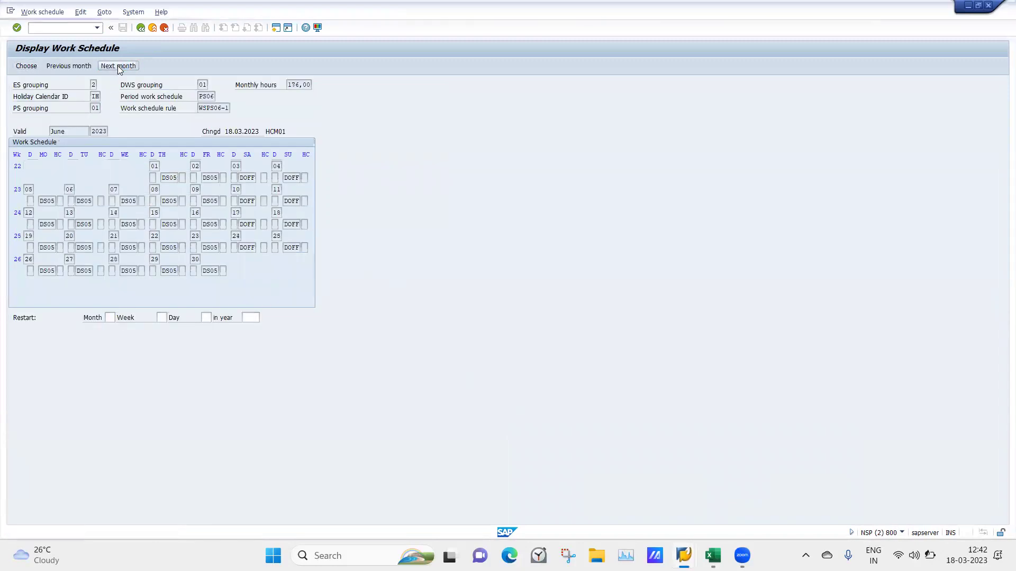
pyautogui.click(118, 66)
pyautogui.click(117, 65)
pyautogui.click(117, 65)
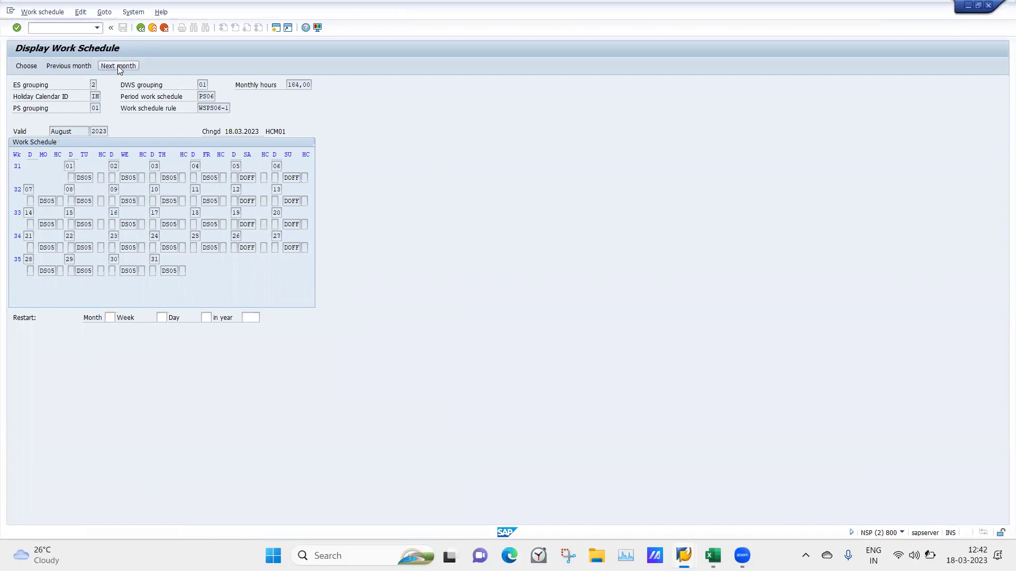
pyautogui.click(118, 65)
pyautogui.click(117, 66)
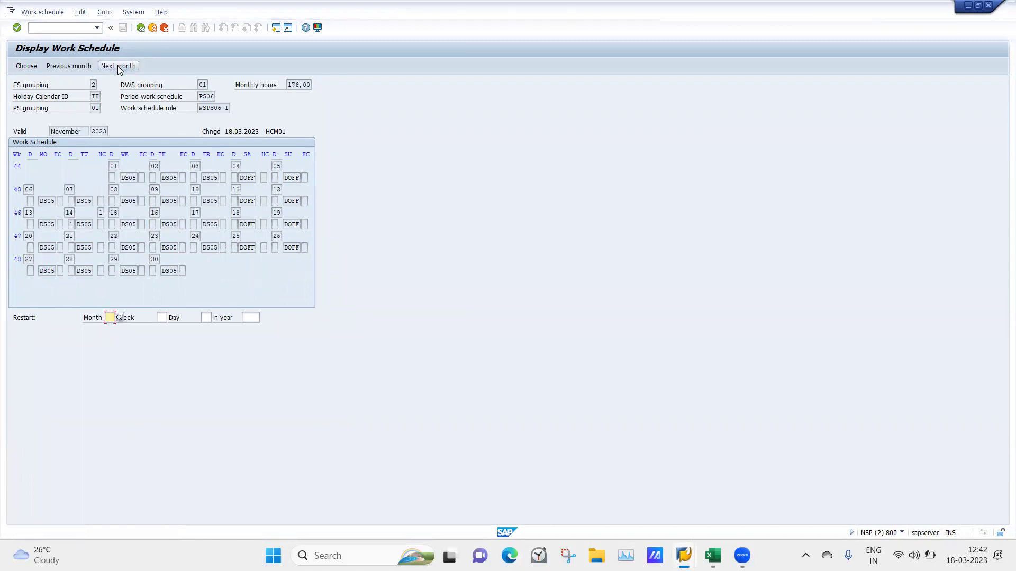
pyautogui.click(118, 65)
pyautogui.click(117, 65)
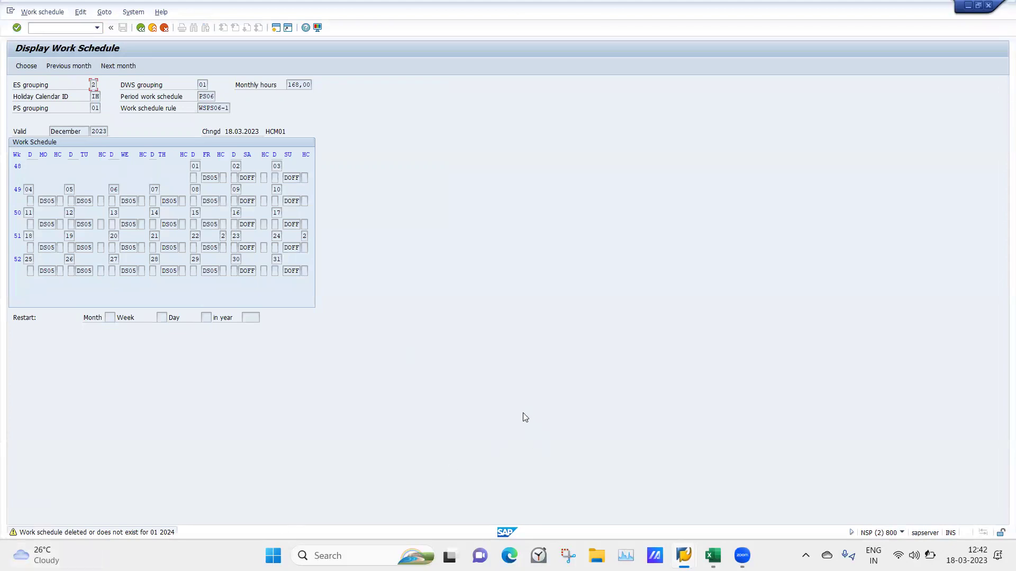
# Step: Return to the work schedule generation session and leave its results and selection screen for the implementation guide structure
pyautogui.moveTo(683, 555)
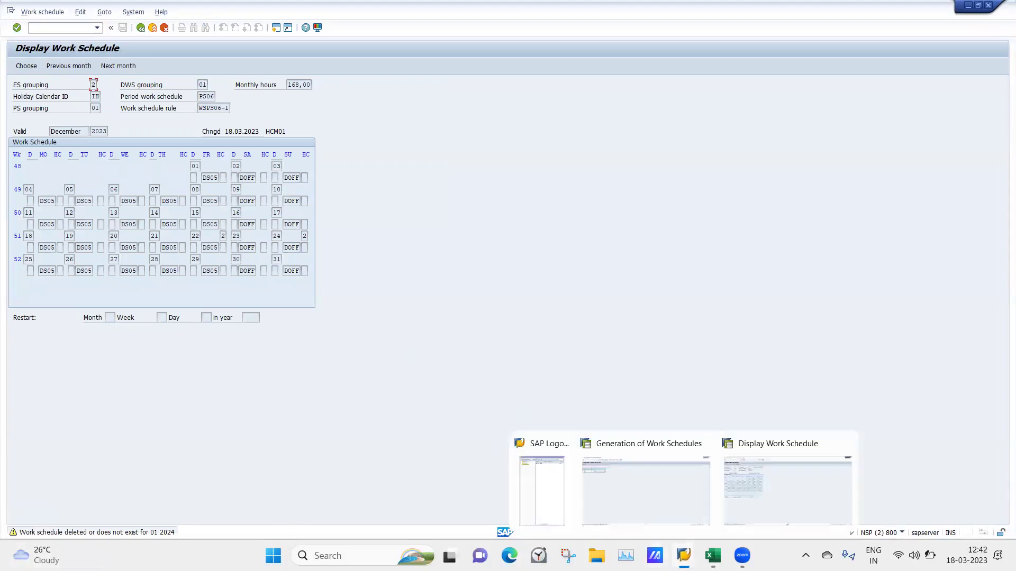
pyautogui.click(636, 488)
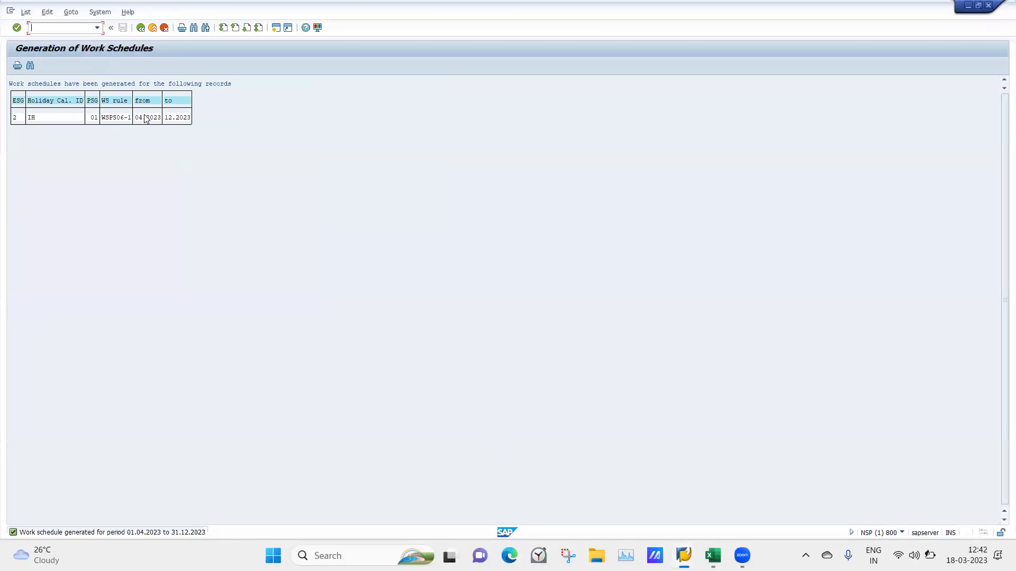
pyautogui.click(141, 28)
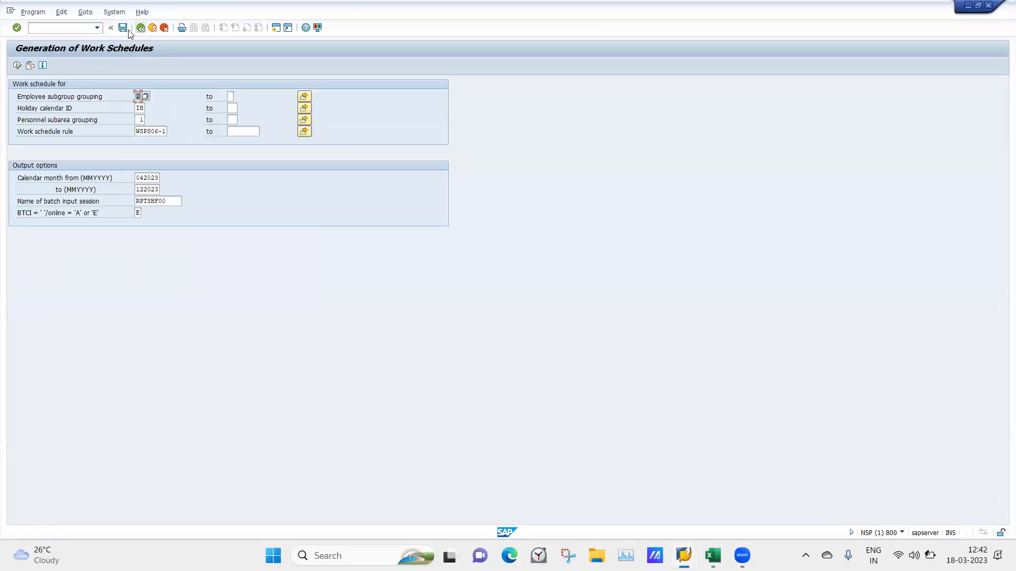
pyautogui.click(140, 28)
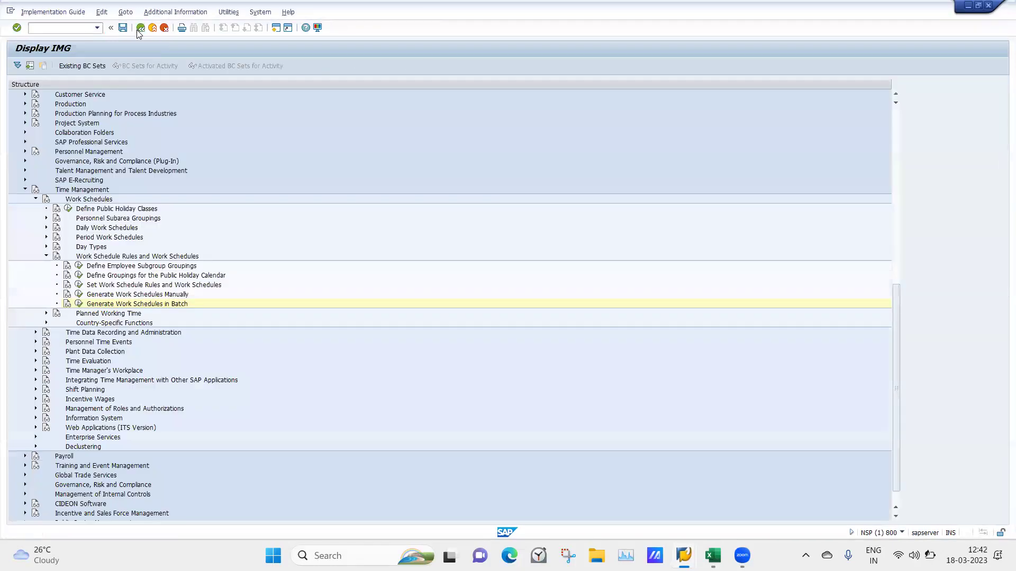